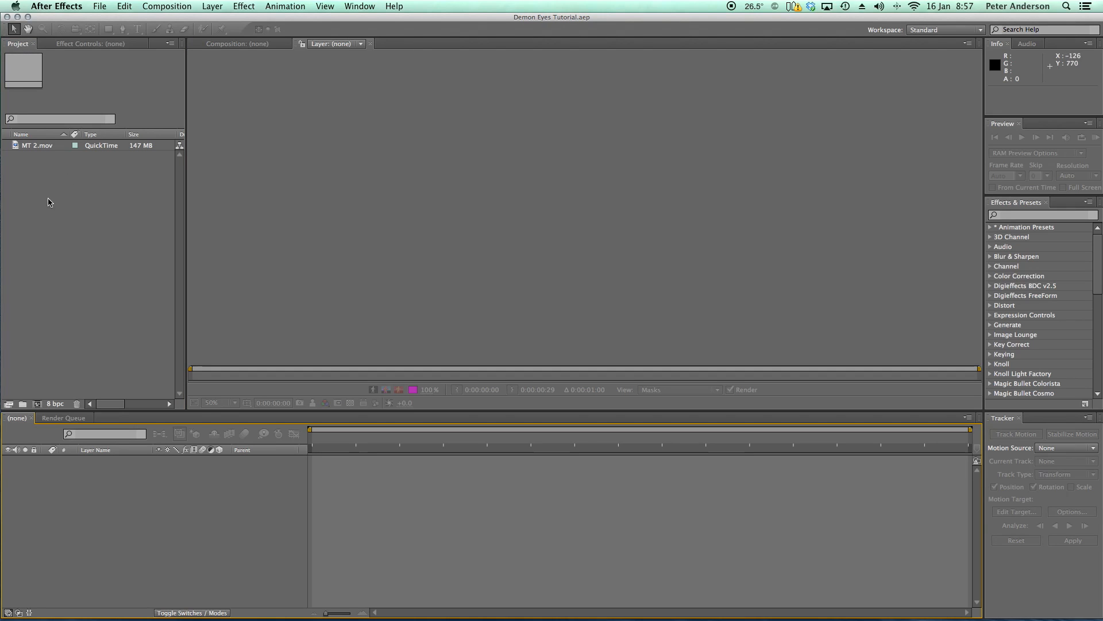
# Step: Create a composition from the MT 2.mov footage and add a null object layer to it
pyautogui.click(16, 147)
pyautogui.click(38, 404)
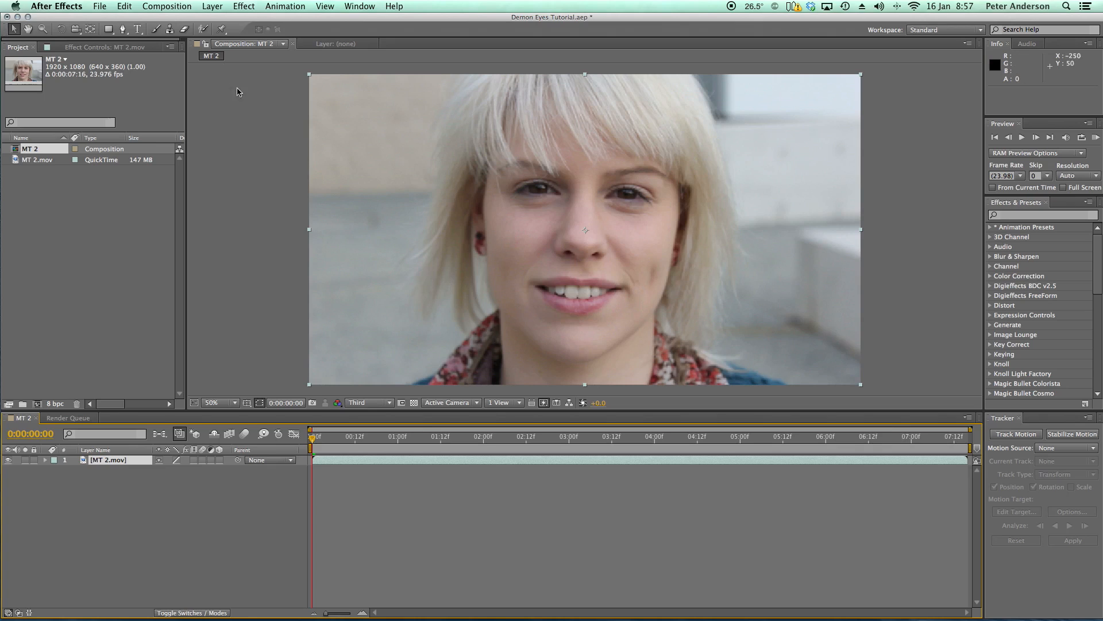
pyautogui.click(212, 7)
pyautogui.moveTo(222, 22)
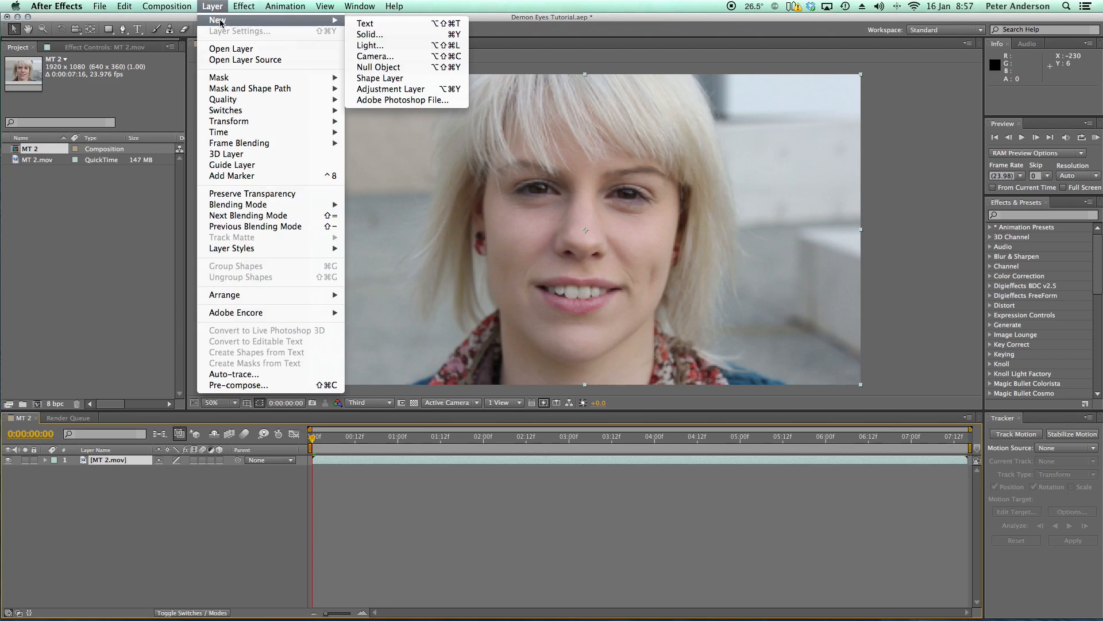
pyautogui.click(419, 69)
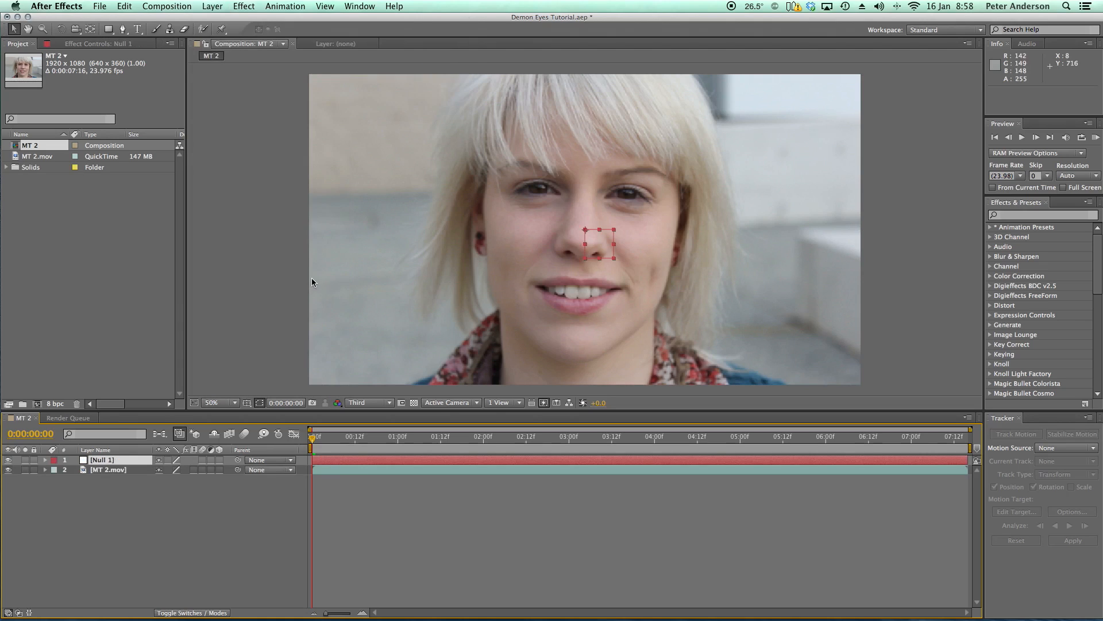
# Step: Select the MT 2.mov layer, and hide and reshow the Tracker
pyautogui.click(115, 473)
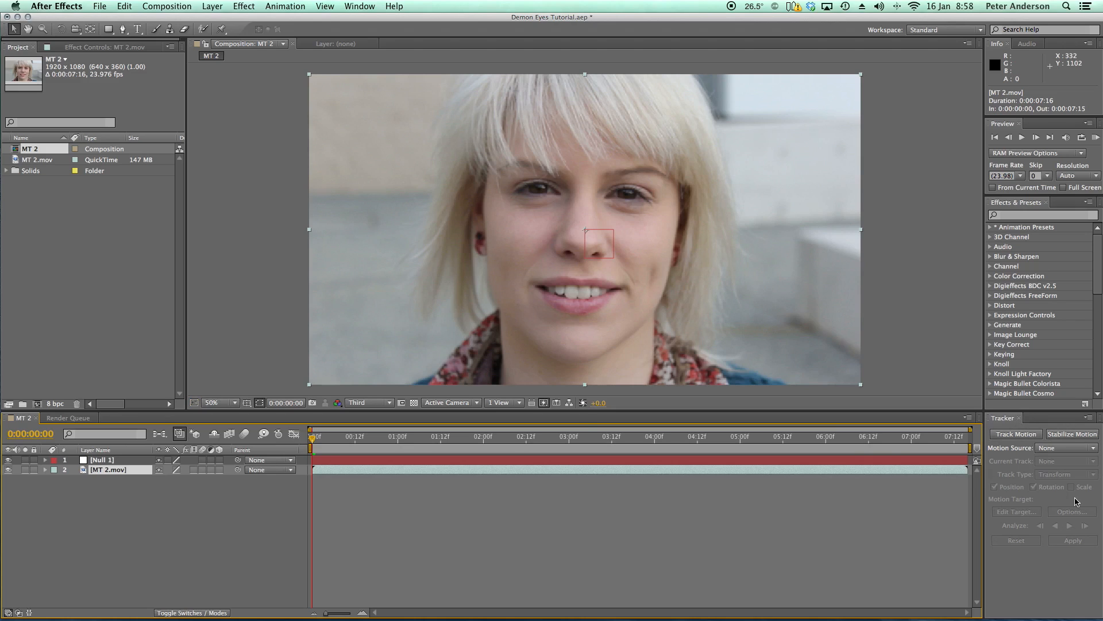
pyautogui.click(362, 7)
pyautogui.click(405, 202)
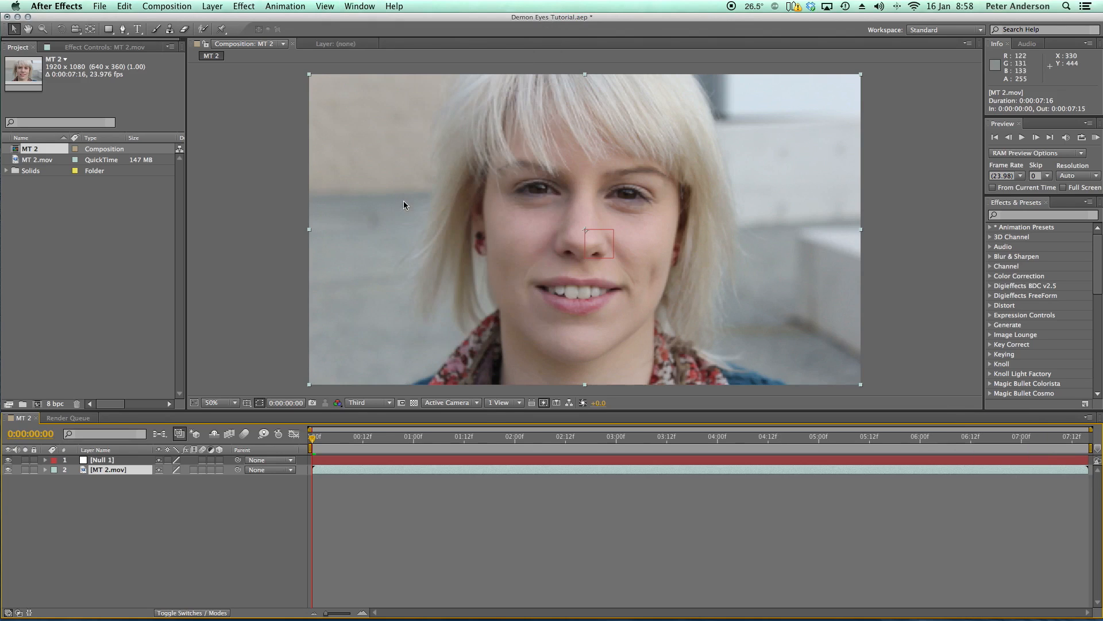
pyautogui.click(361, 7)
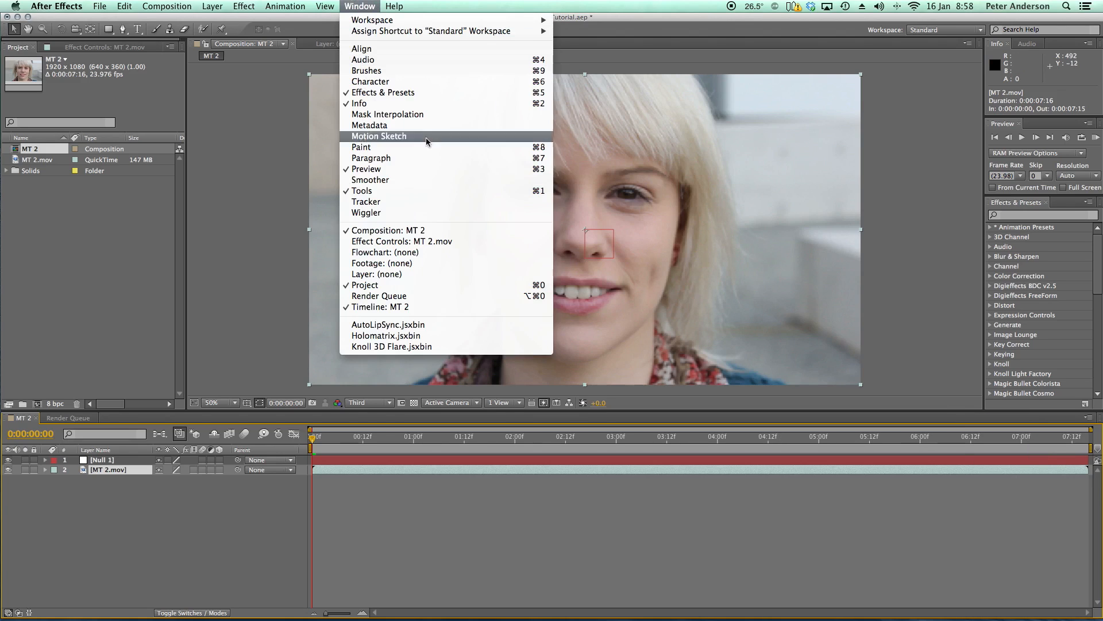
pyautogui.click(402, 201)
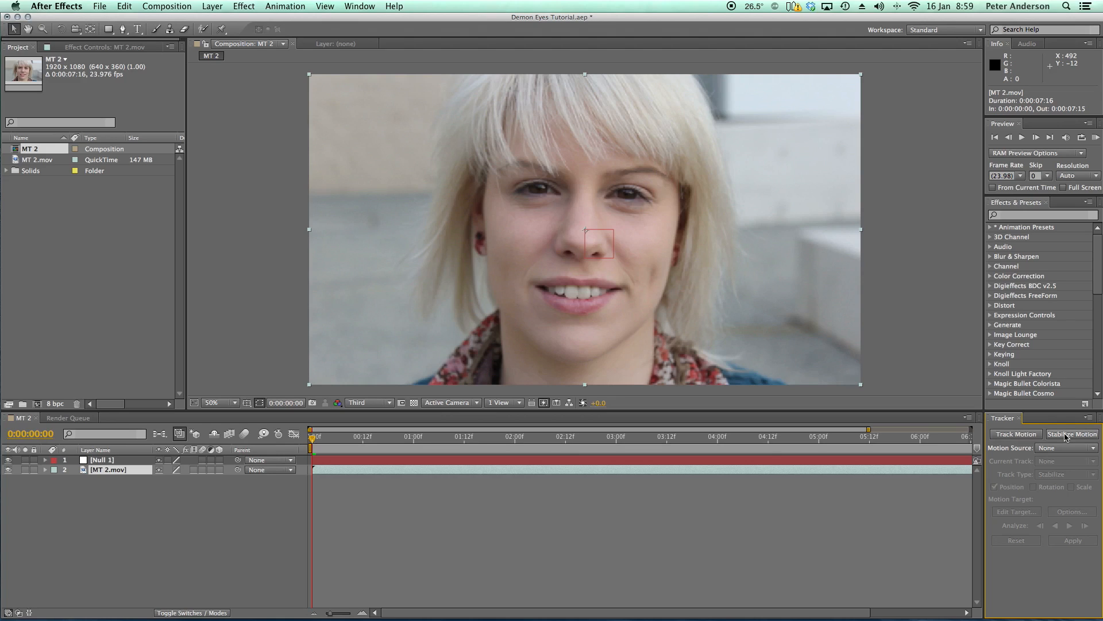
# Step: Start a motion track on the MT 2.mov layer with both position and rotation enabled
pyautogui.click(1010, 434)
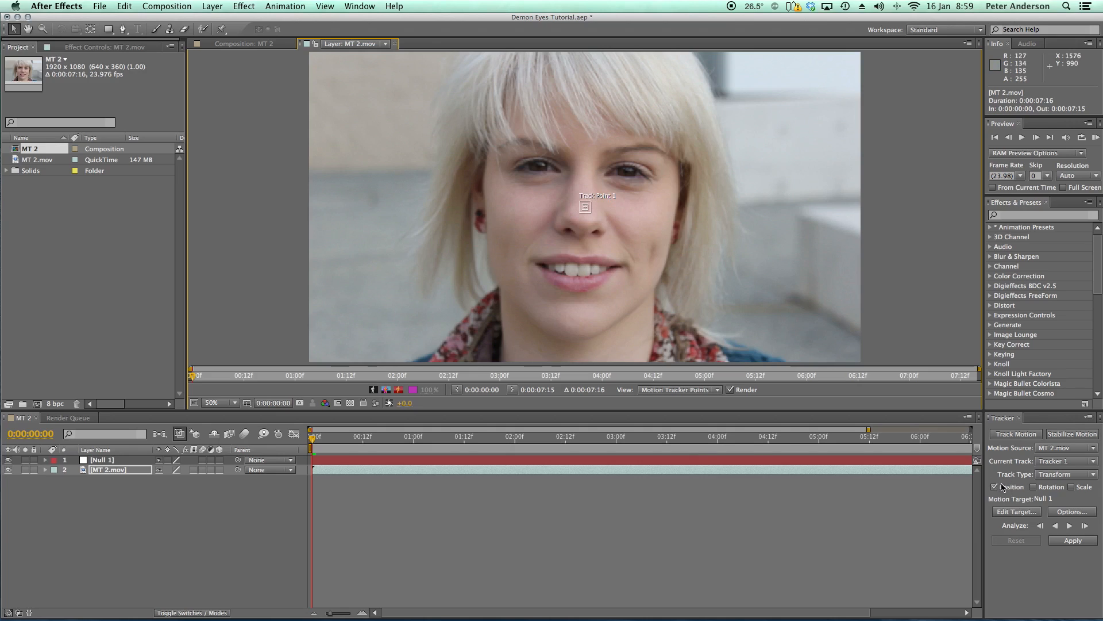
pyautogui.click(1034, 487)
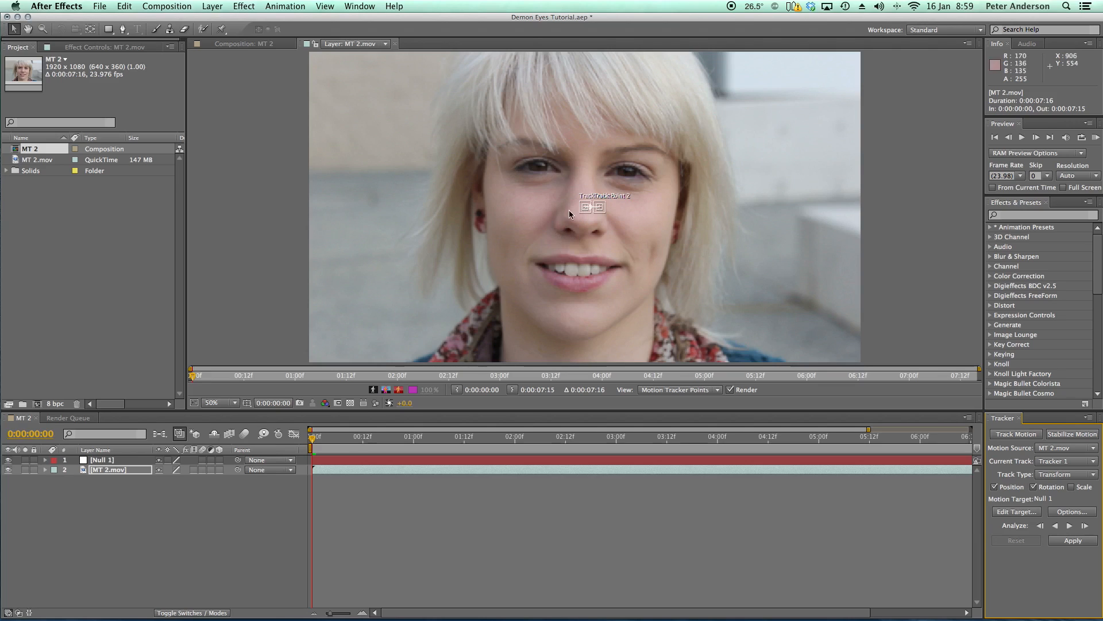
# Step: Place Track Point 1 and Track Point 2 over the woman's two nostrils, with enlarged feature and search regions
pyautogui.press('.')
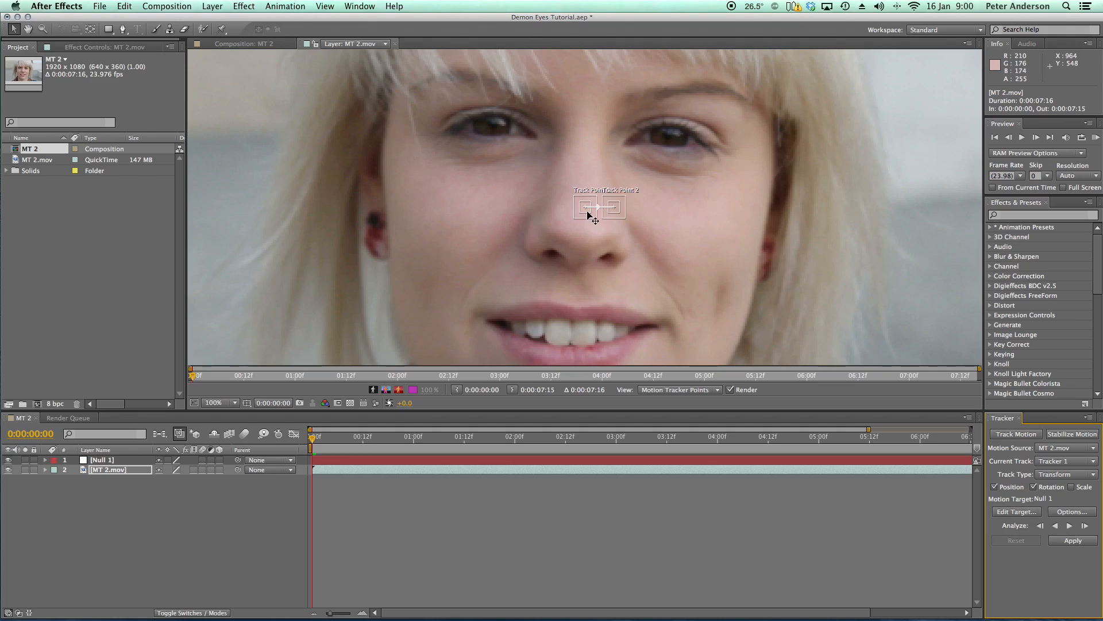
pyautogui.moveTo(587, 212); pyautogui.dragTo(567, 270)
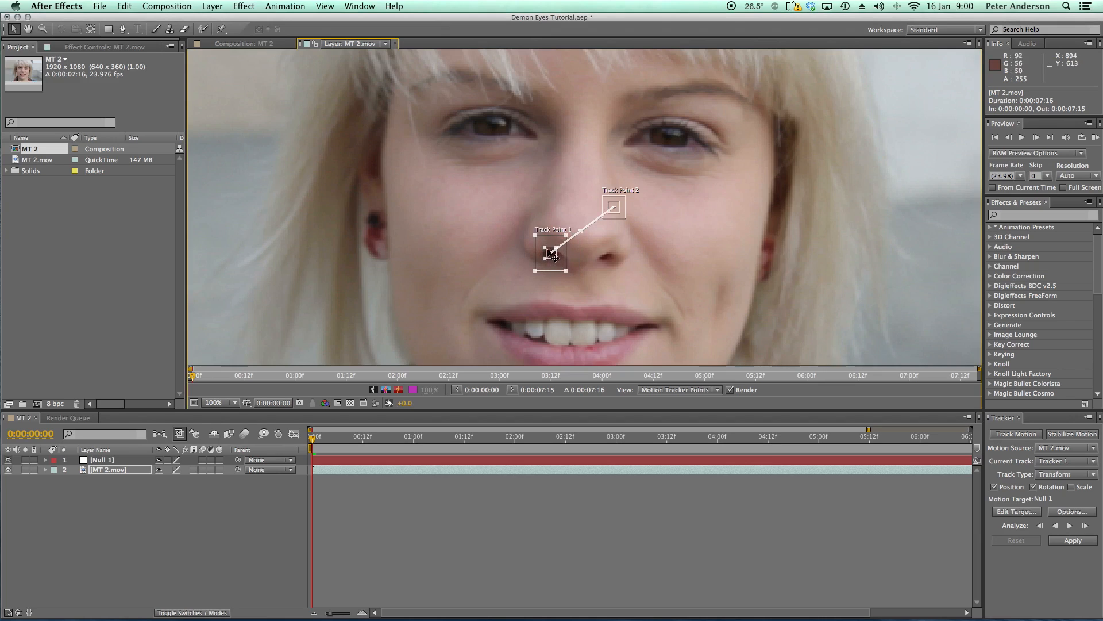
pyautogui.moveTo(558, 264); pyautogui.dragTo(559, 267)
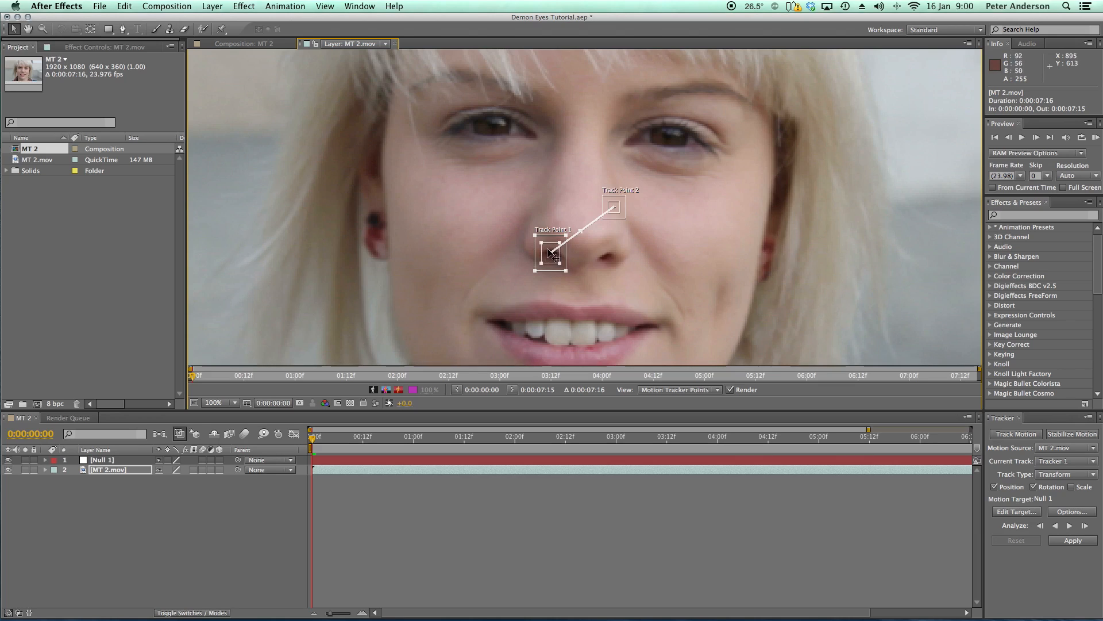
pyautogui.moveTo(565, 269); pyautogui.dragTo(569, 274)
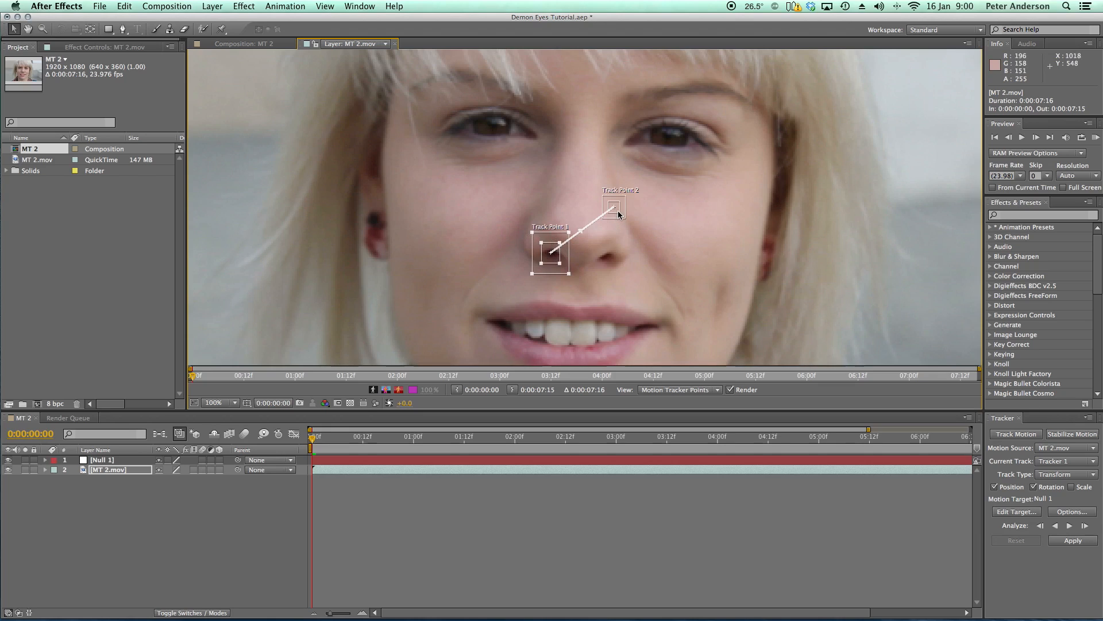
pyautogui.moveTo(618, 214); pyautogui.dragTo(620, 267)
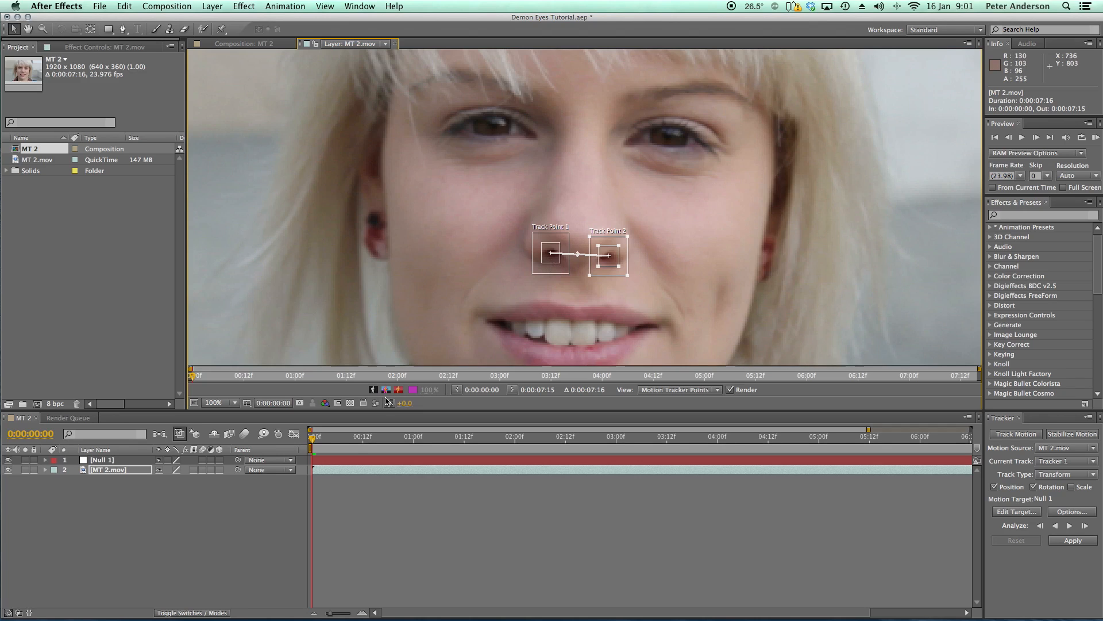
# Step: Analyze the two track points forward from the first frame through the end of the clip
pyautogui.moveTo(312, 439)
pyautogui.mouseDown()
pyautogui.moveTo(323, 441)
pyautogui.moveTo(303, 440)
pyautogui.moveTo(313, 439)
pyautogui.mouseUp()
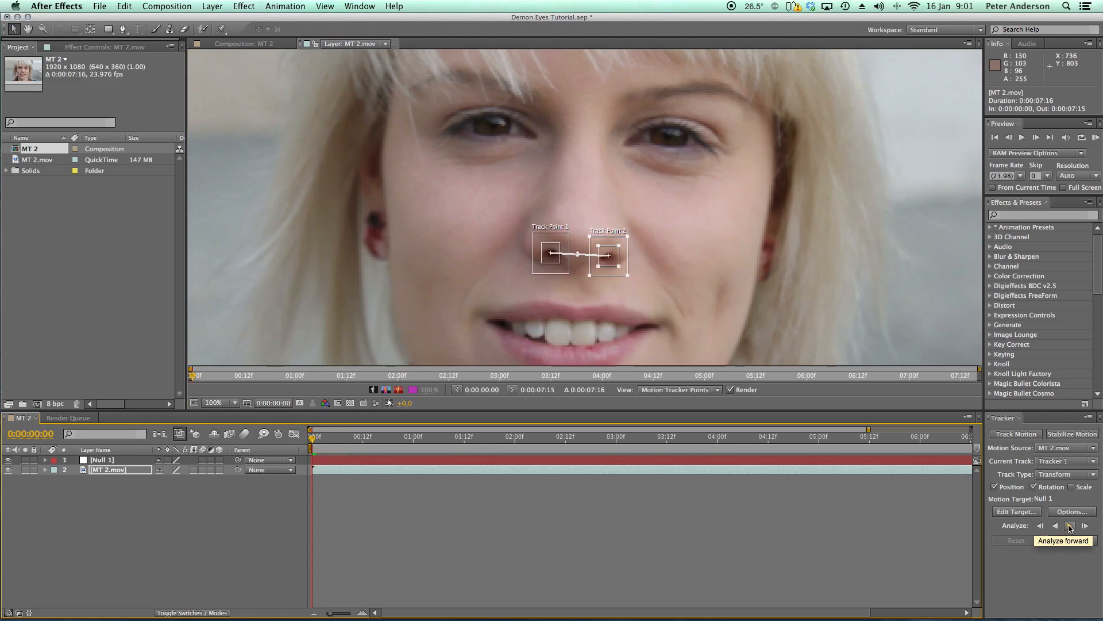
pyautogui.click(1069, 527)
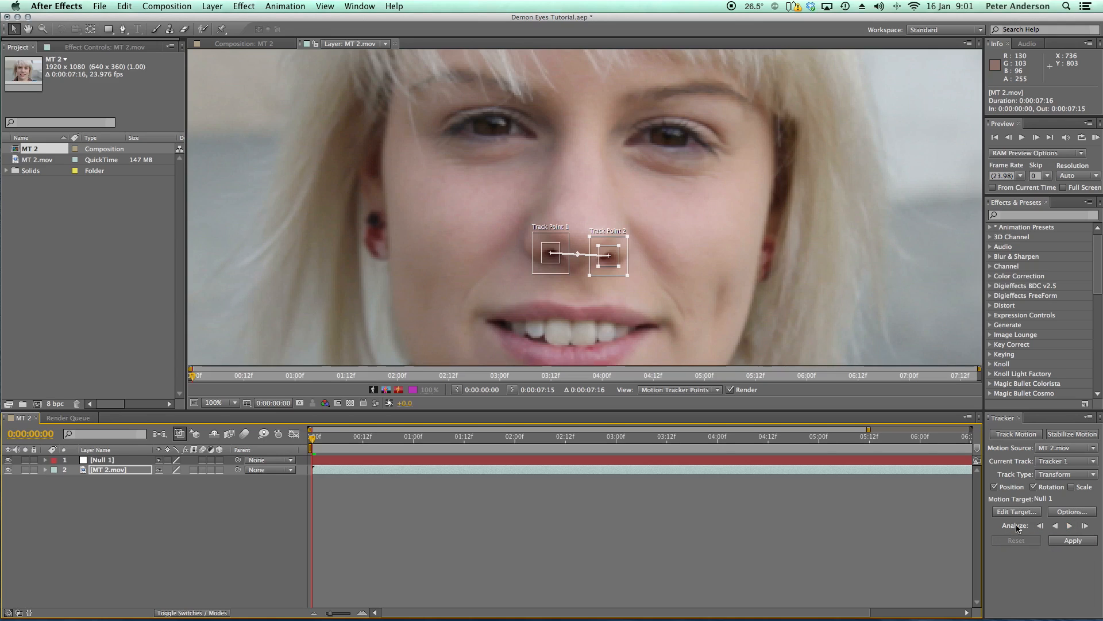
pyautogui.click(1069, 526)
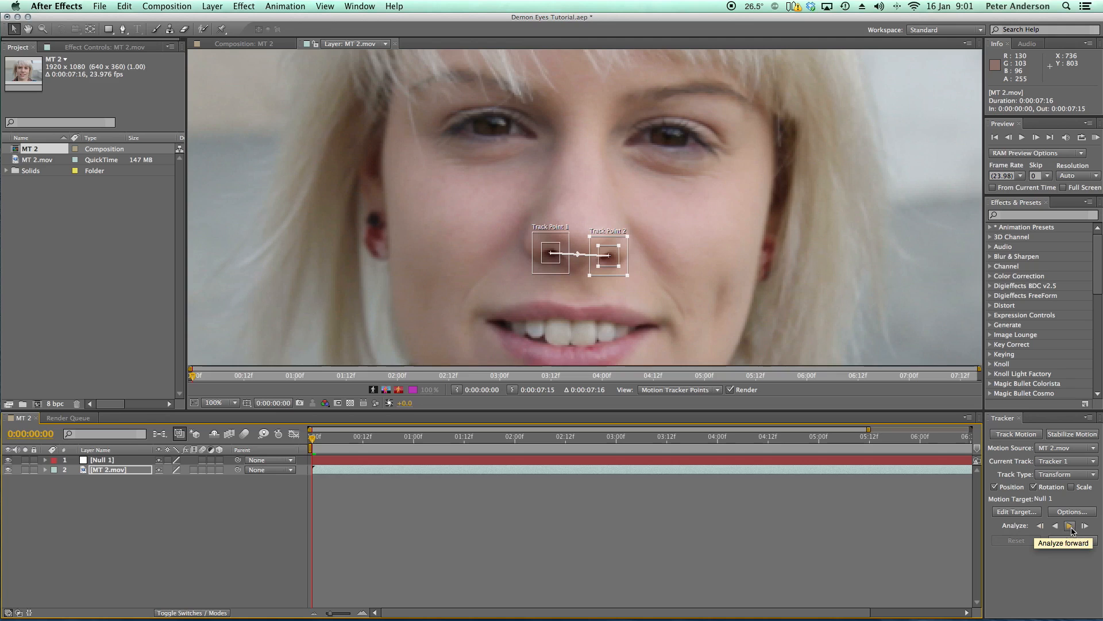
pyautogui.click(1070, 527)
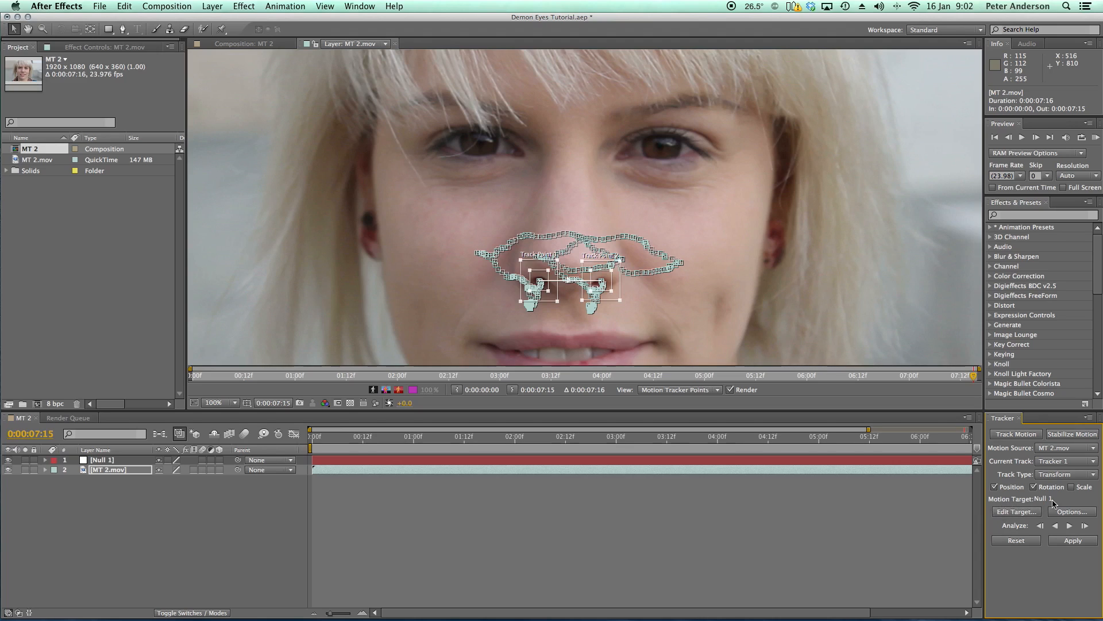
# Step: Set Null 1 as the motion target and apply the tracking data in the X and Y dimensions
pyautogui.click(1022, 512)
pyautogui.click(654, 279)
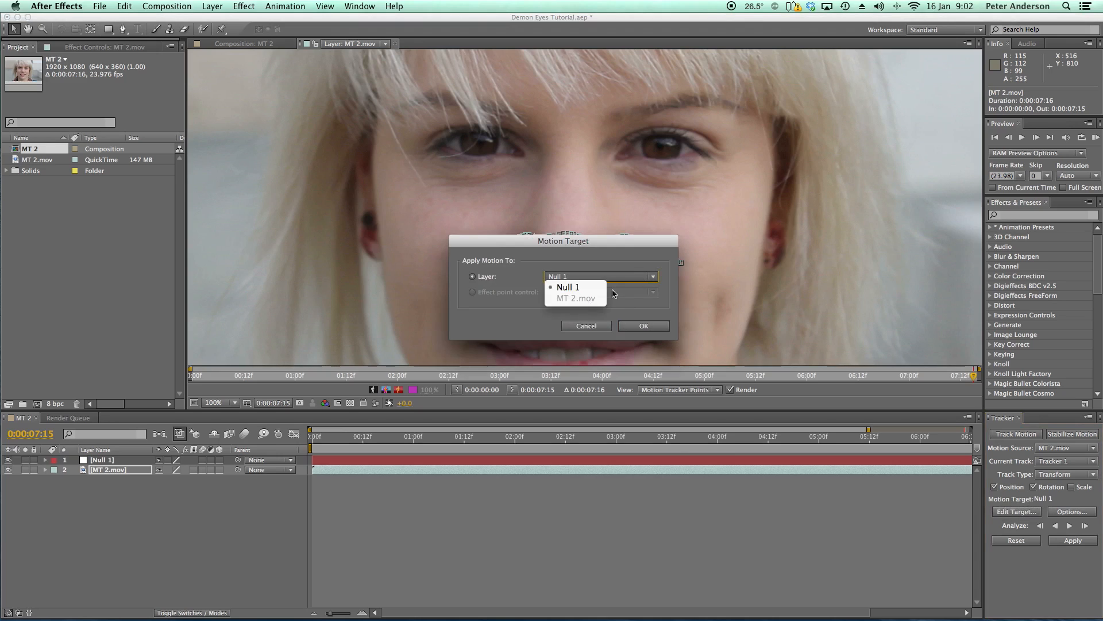
pyautogui.click(610, 260)
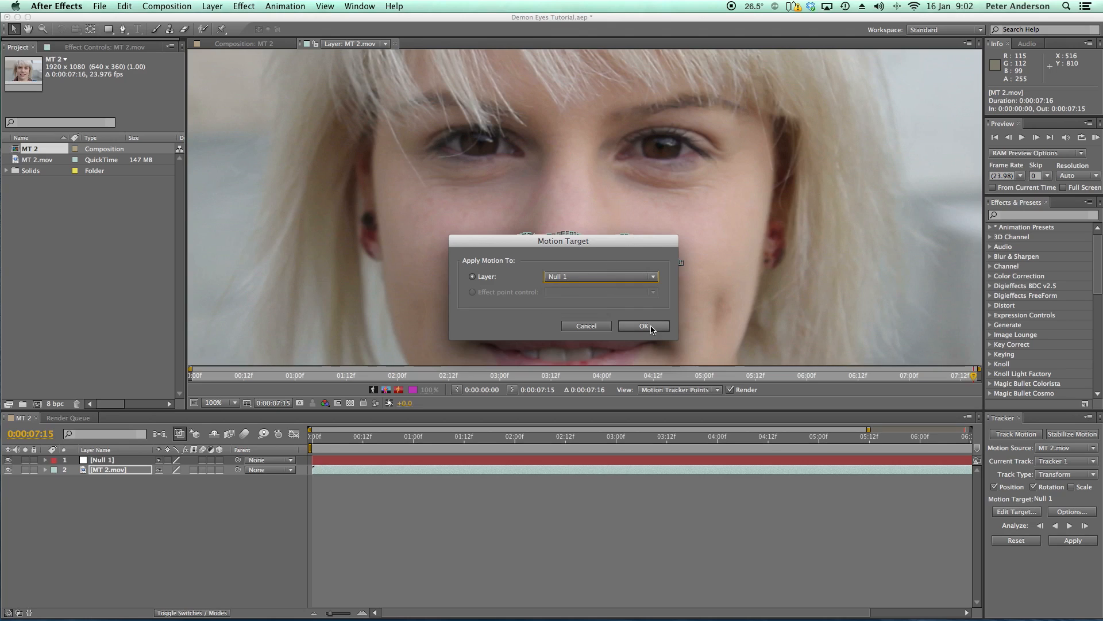
pyautogui.click(654, 326)
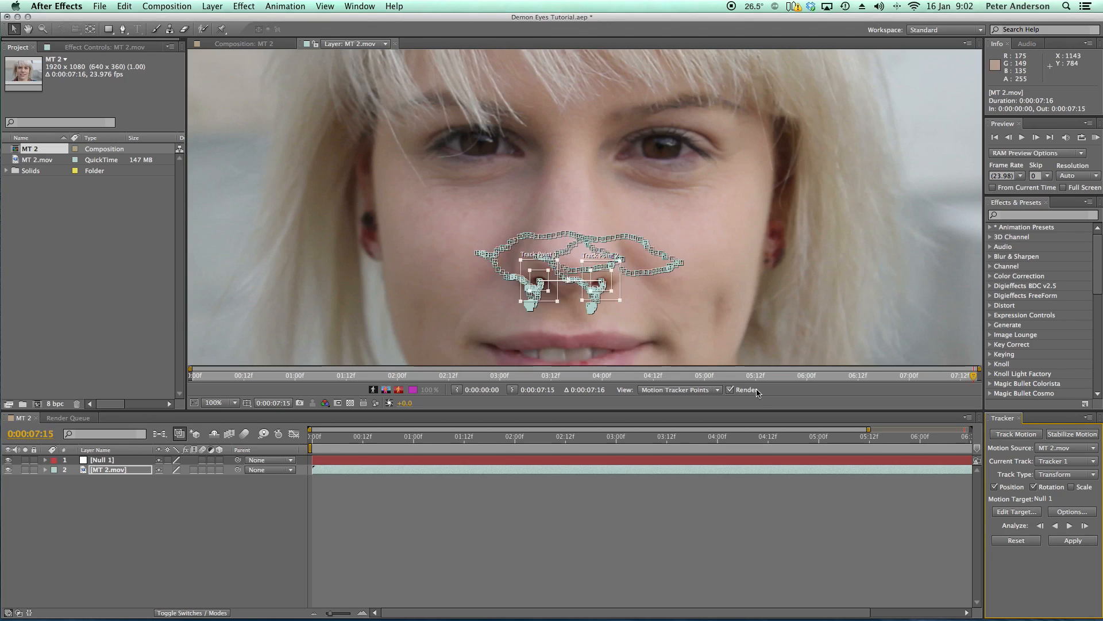
pyautogui.click(1074, 541)
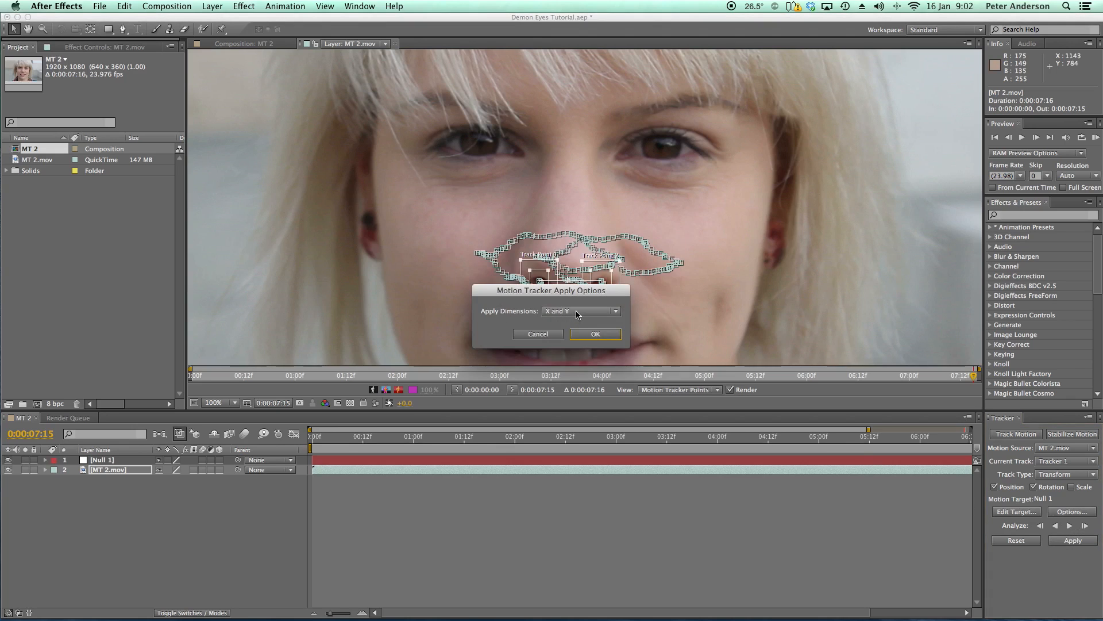
pyautogui.click(601, 334)
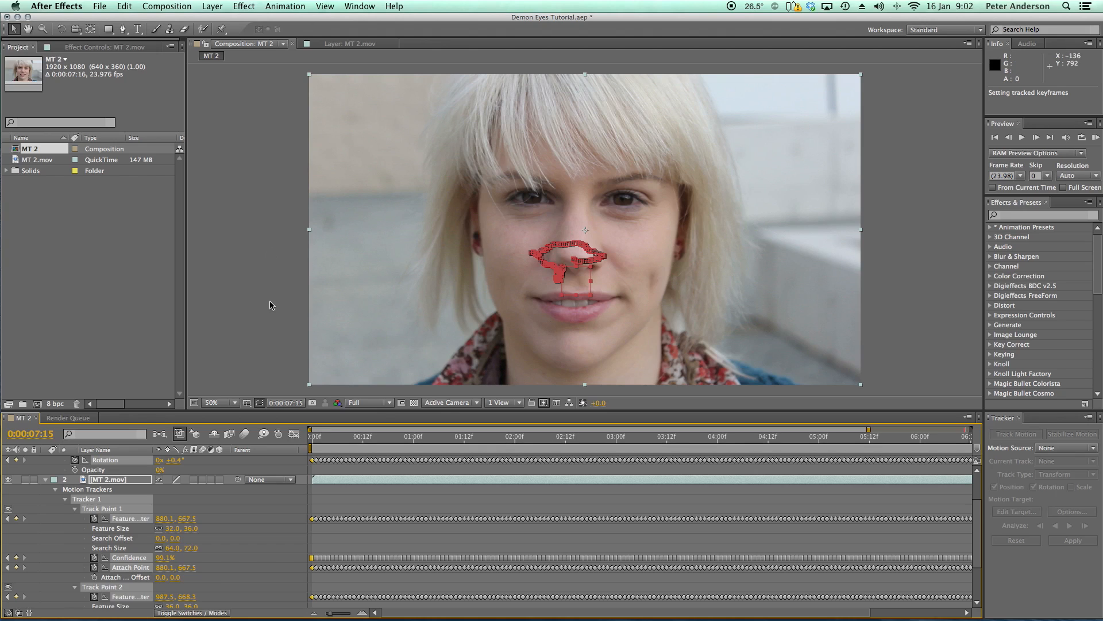
# Step: Collapse the expanded layer properties in the timeline and clear the layer selection
pyautogui.scroll(2, 37, 494)
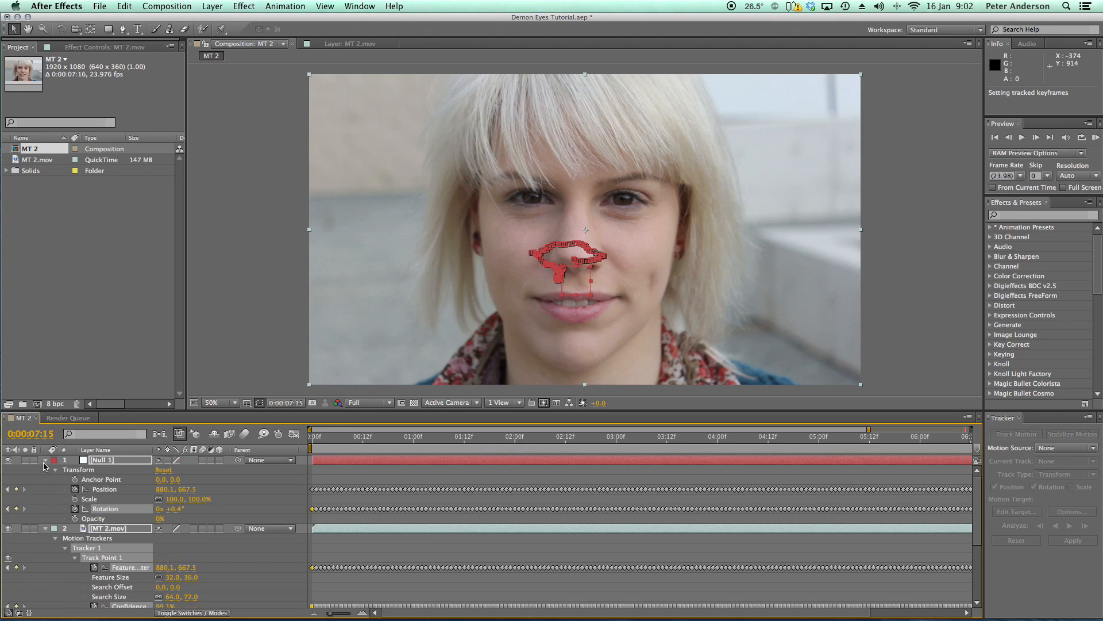
pyautogui.click(45, 460)
pyautogui.click(155, 520)
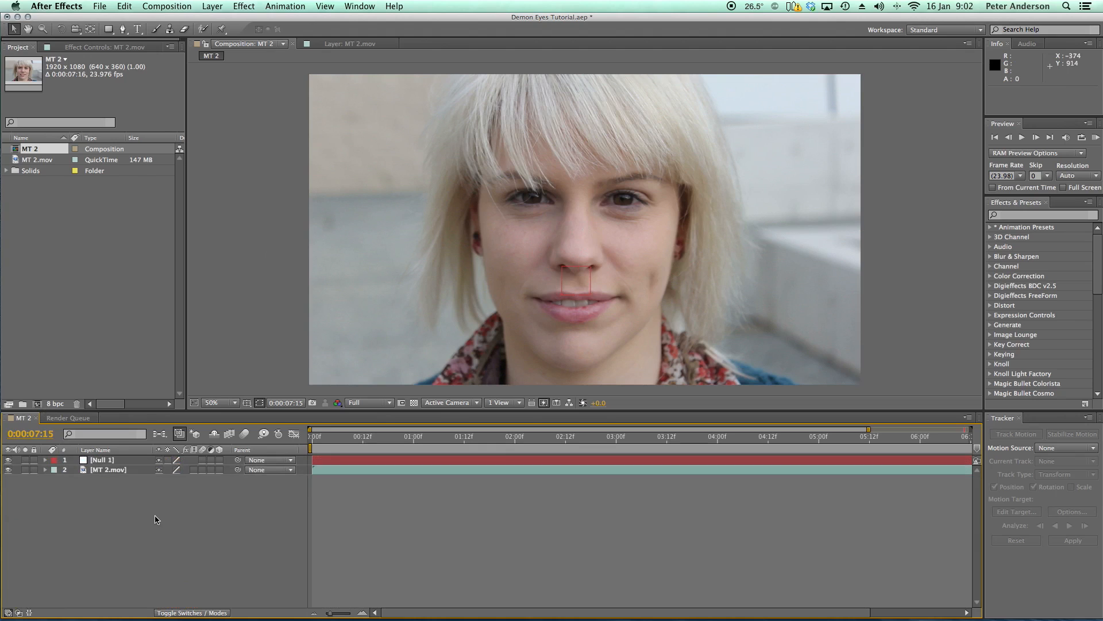
# Step: Inspect Null 1's motion path, and play and scrub the composition to check how the null follows the face
pyautogui.click(264, 315)
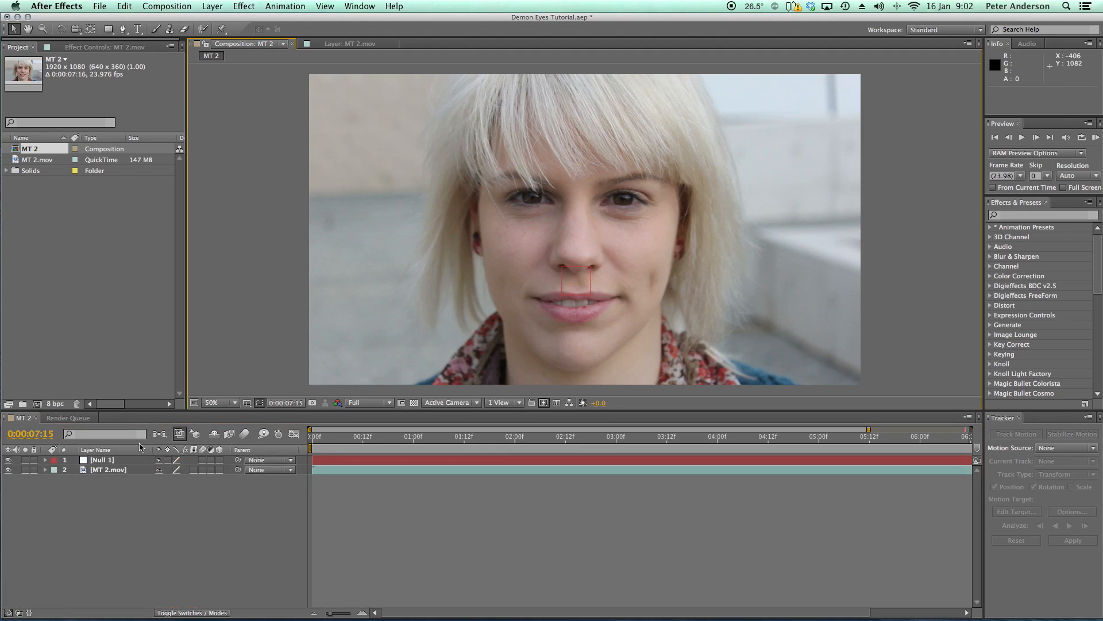
pyautogui.click(104, 461)
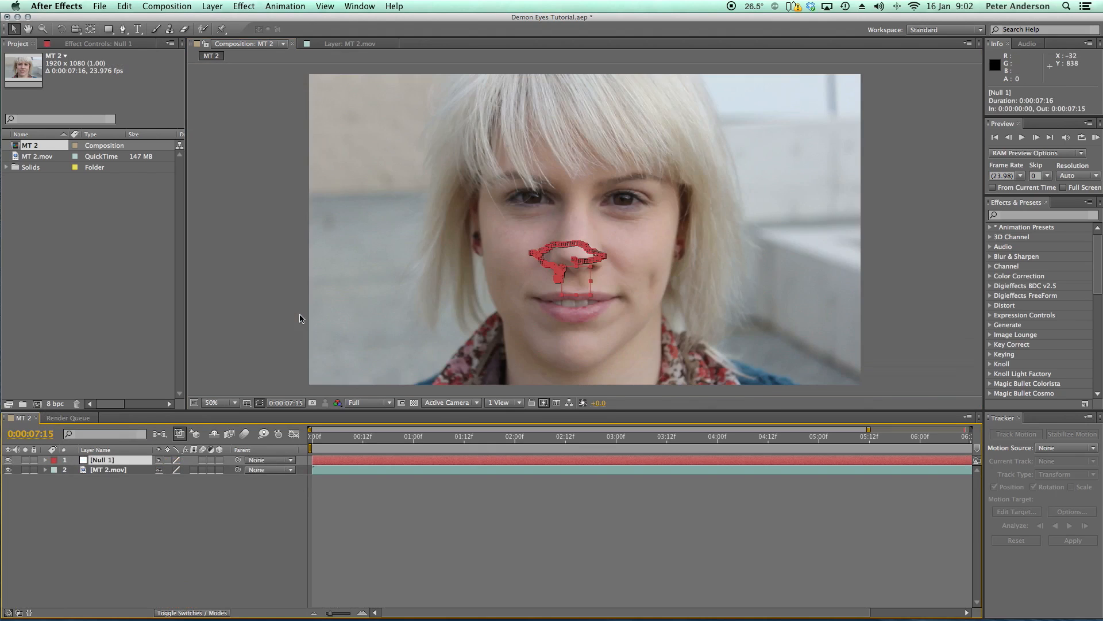
pyautogui.click(299, 318)
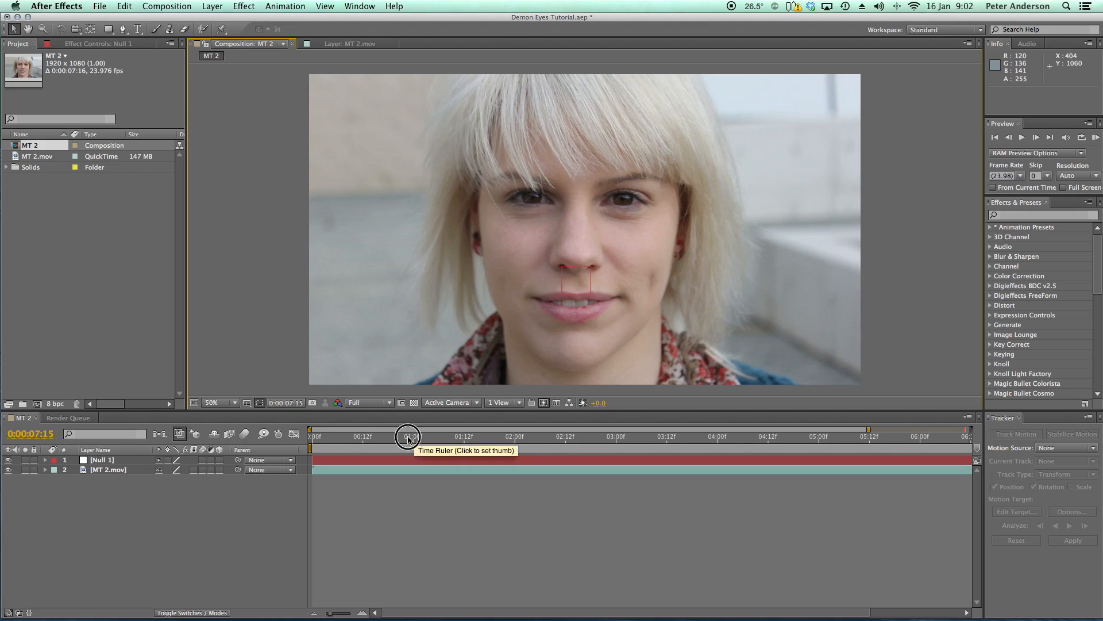
pyautogui.moveTo(408, 438); pyautogui.dragTo(315, 438)
pyautogui.press('space')
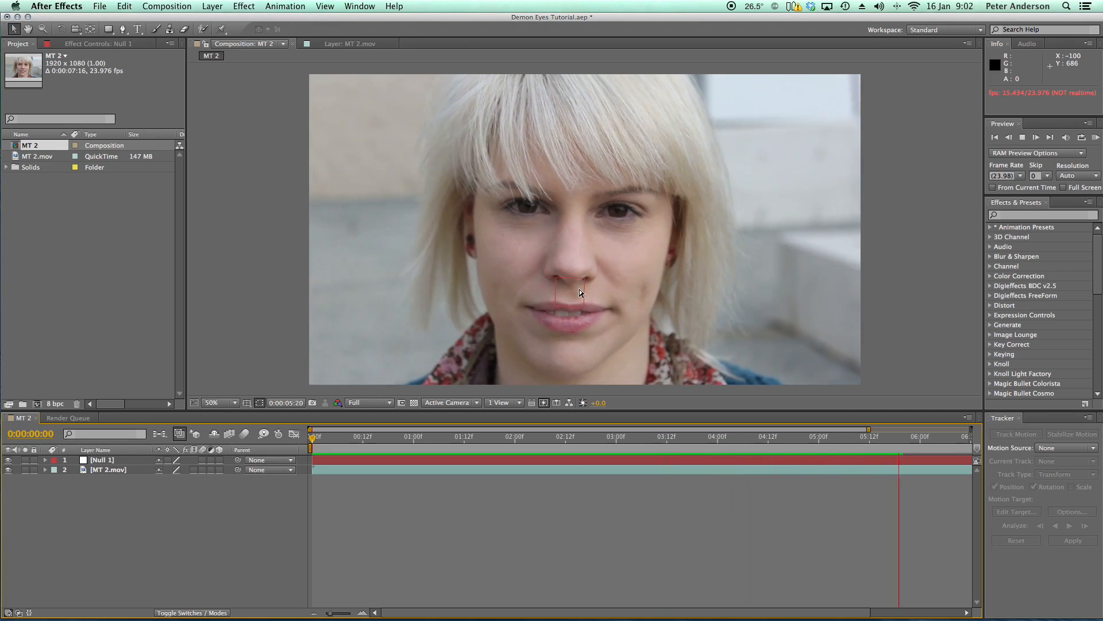
pyautogui.press('space')
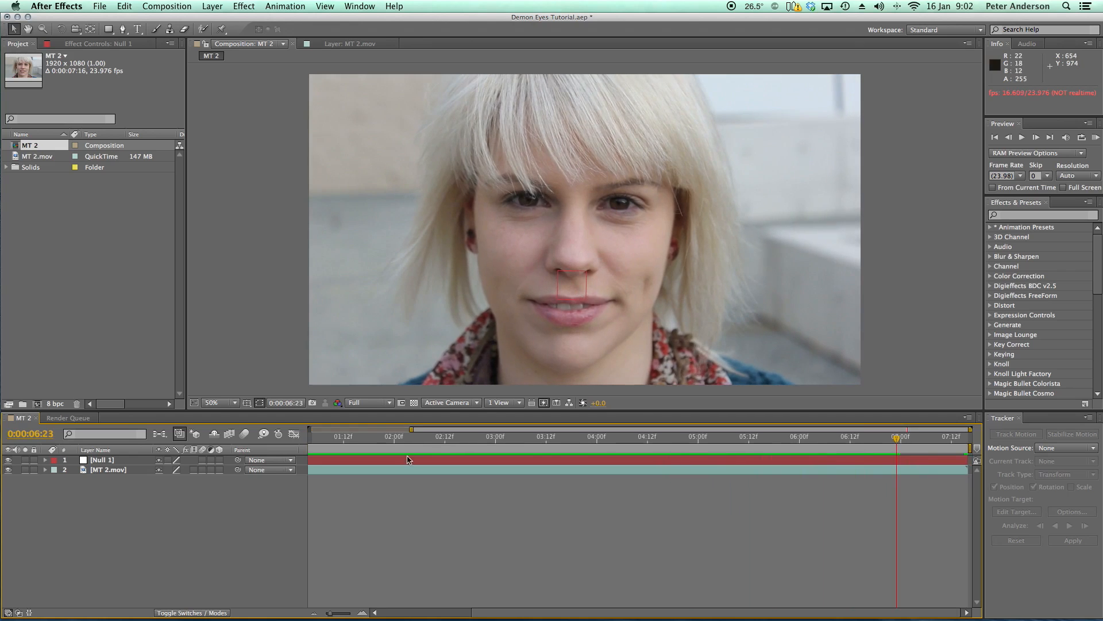
pyautogui.moveTo(437, 446); pyautogui.dragTo(936, 470)
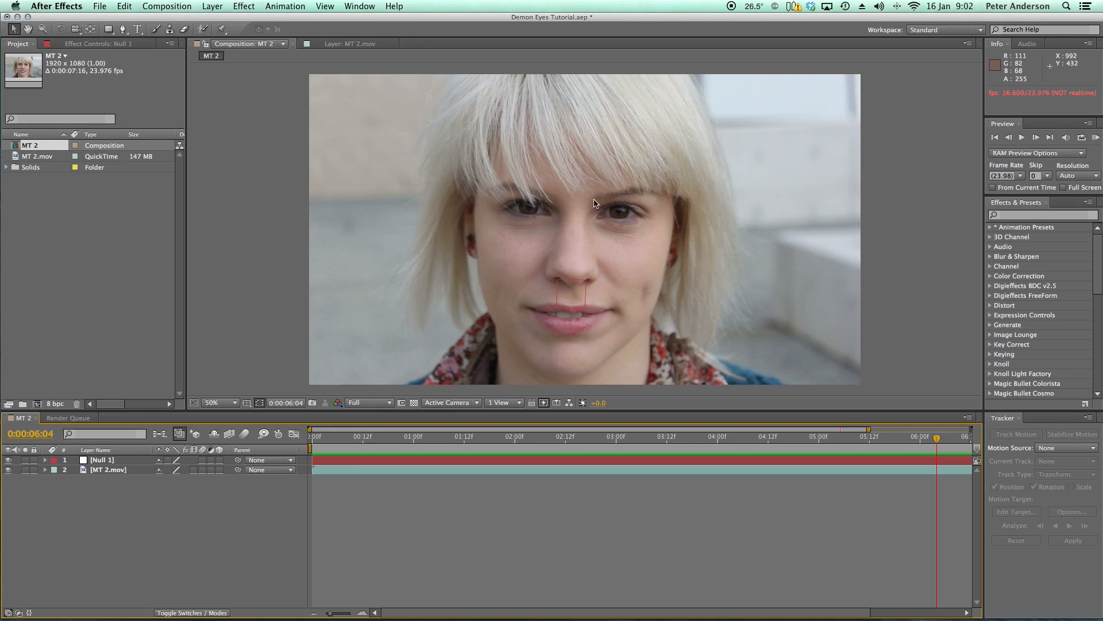
# Step: Create a black 1920 x 1080 px solid layer in the MT 2 composition
pyautogui.click(210, 7)
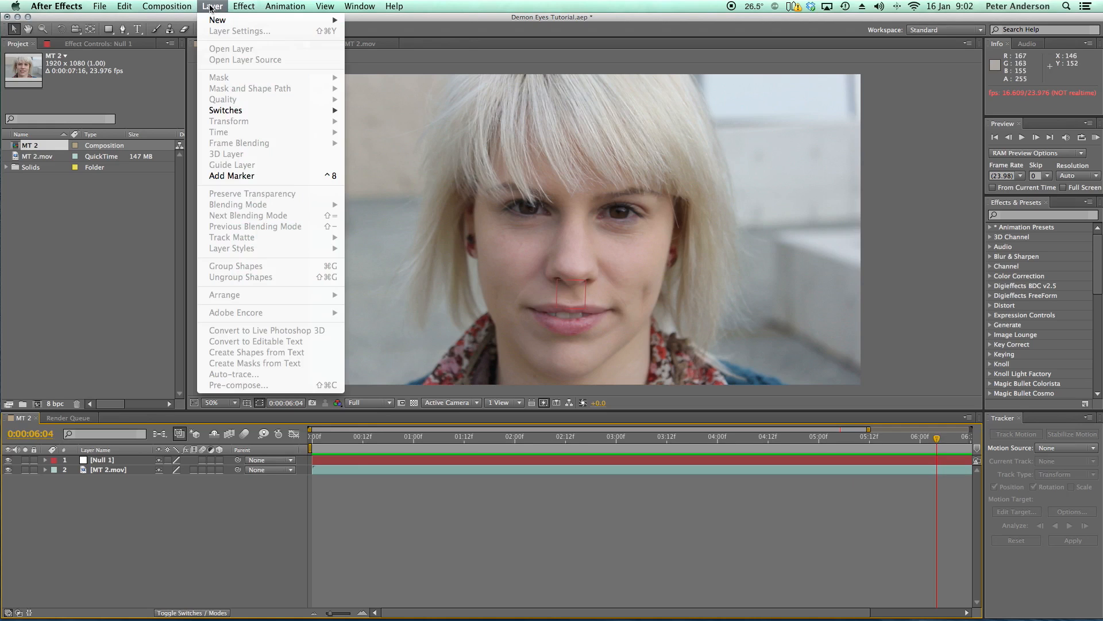
pyautogui.moveTo(222, 20)
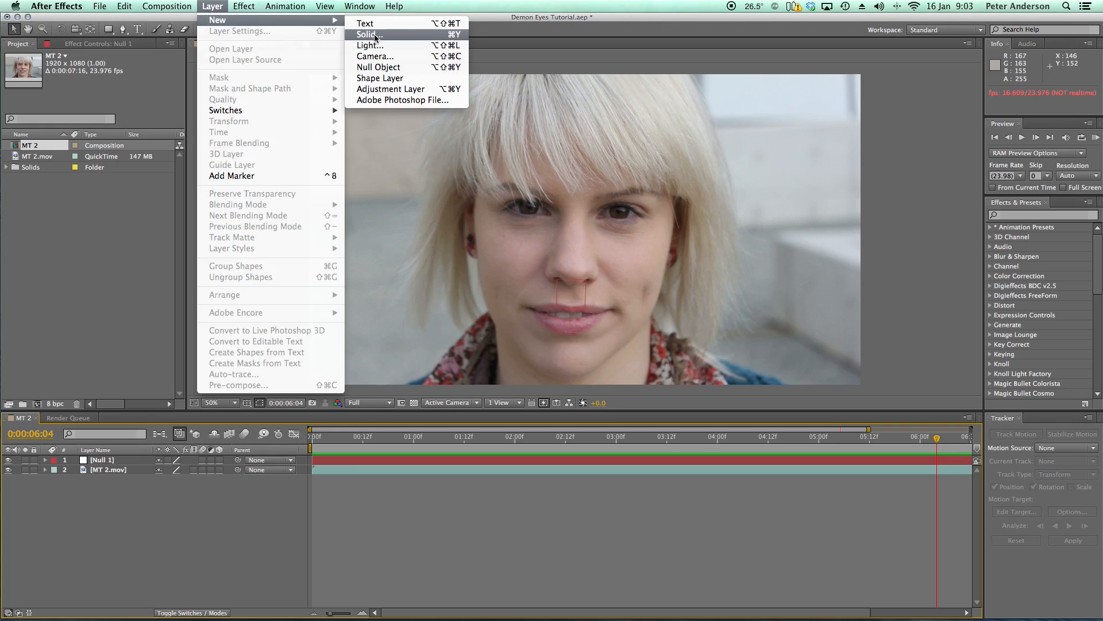
pyautogui.click(391, 35)
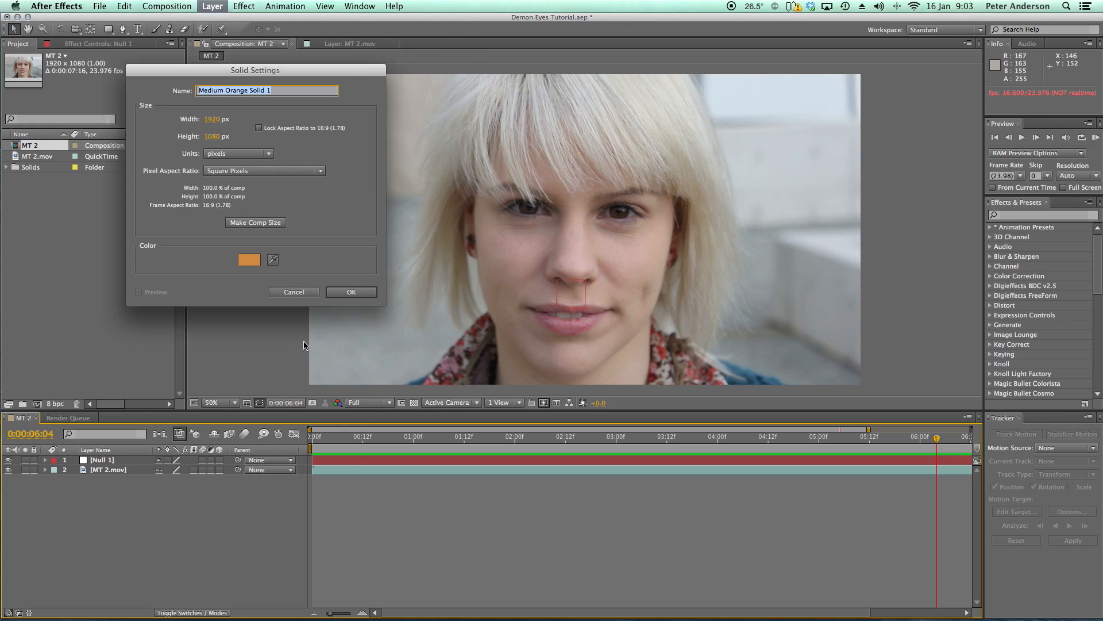
pyautogui.click(242, 260)
pyautogui.moveTo(261, 293); pyautogui.dragTo(308, 398)
pyautogui.click(399, 224)
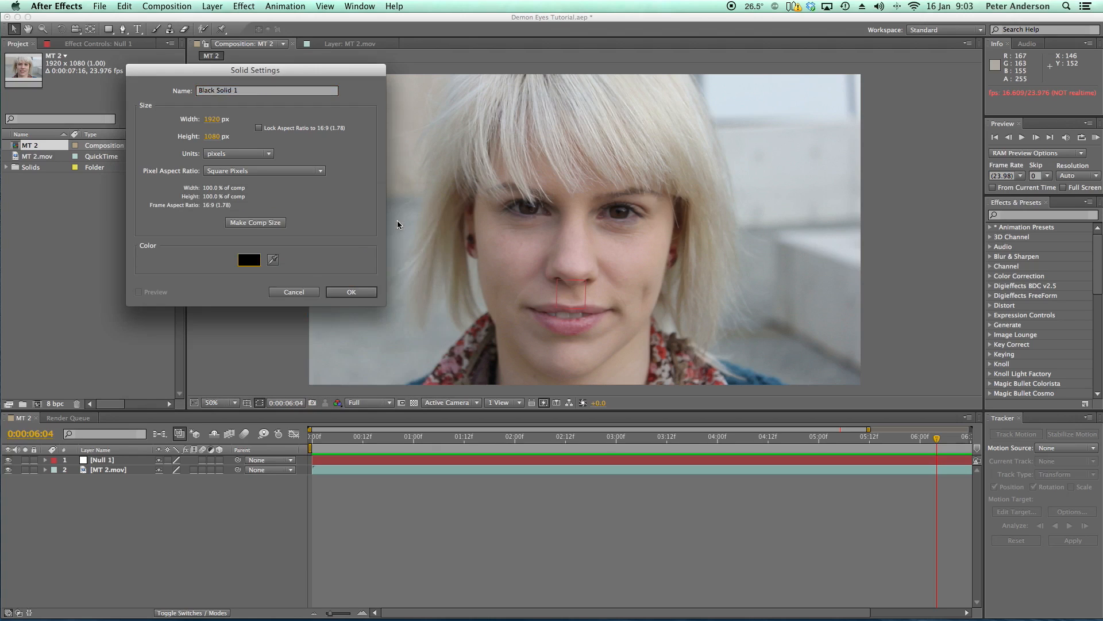
pyautogui.click(348, 289)
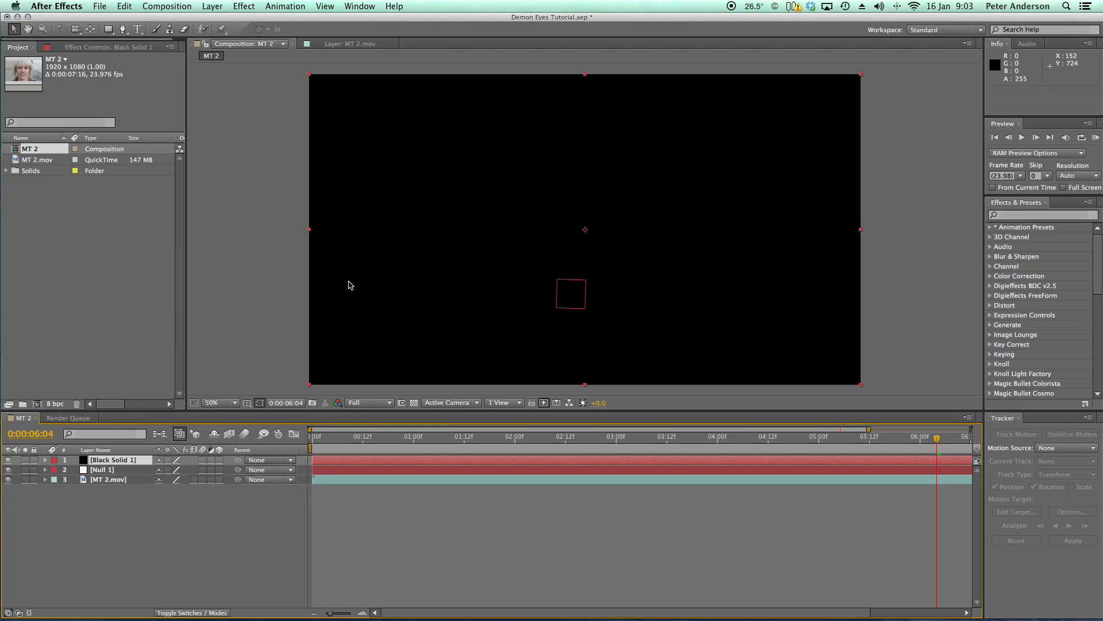
# Step: Hide Black Solid 1 and trace the eye on the frame's right side with the Pen tool as a closed seven-point mask
pyautogui.click(8, 460)
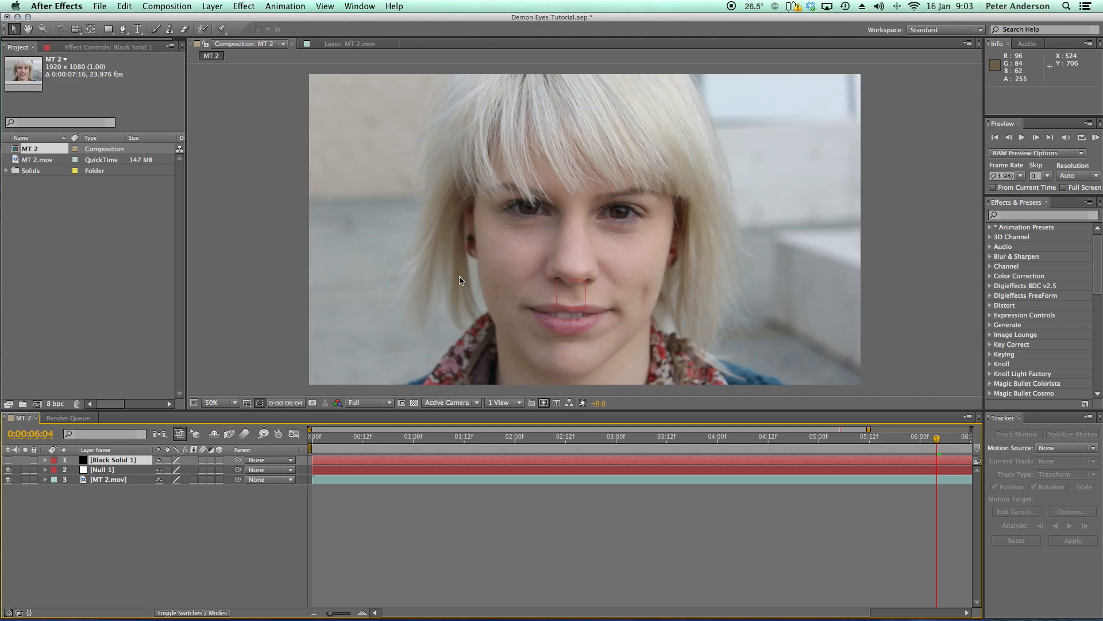
pyautogui.press('.')
pyautogui.press('.')
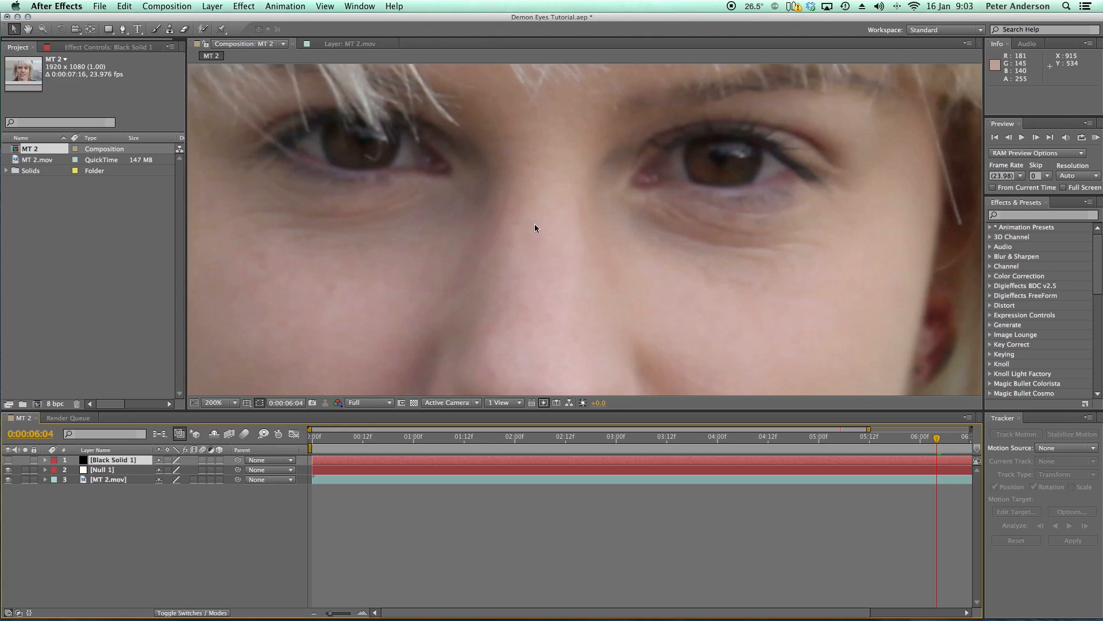
pyautogui.scroll(1, 536, 225)
pyautogui.scroll(-4, 536, 225)
pyautogui.scroll(3, 534, 224)
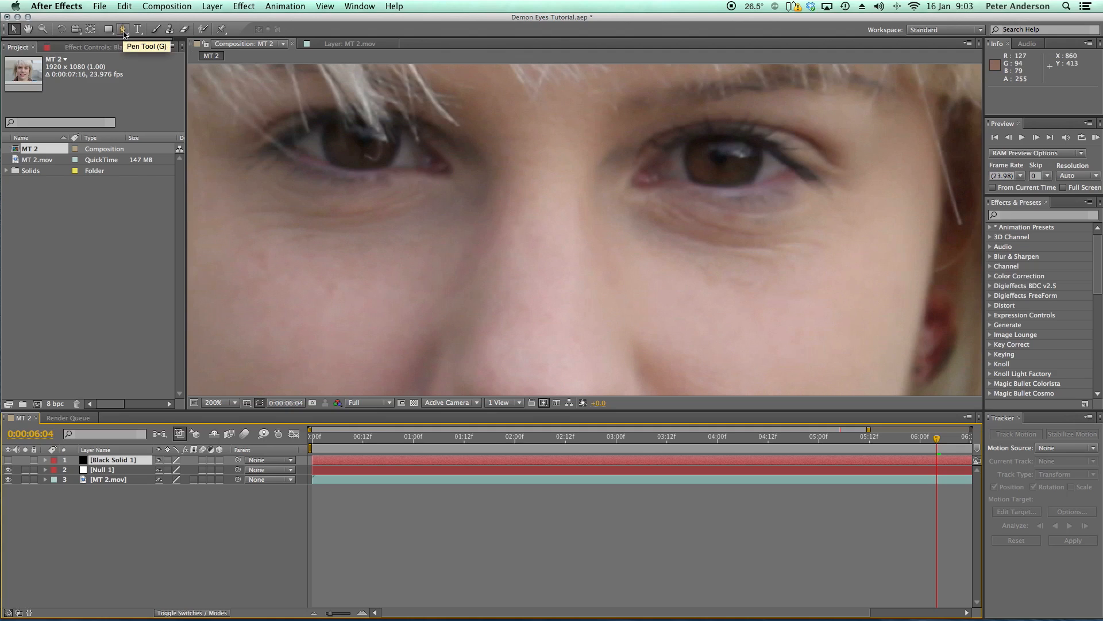
pyautogui.click(123, 30)
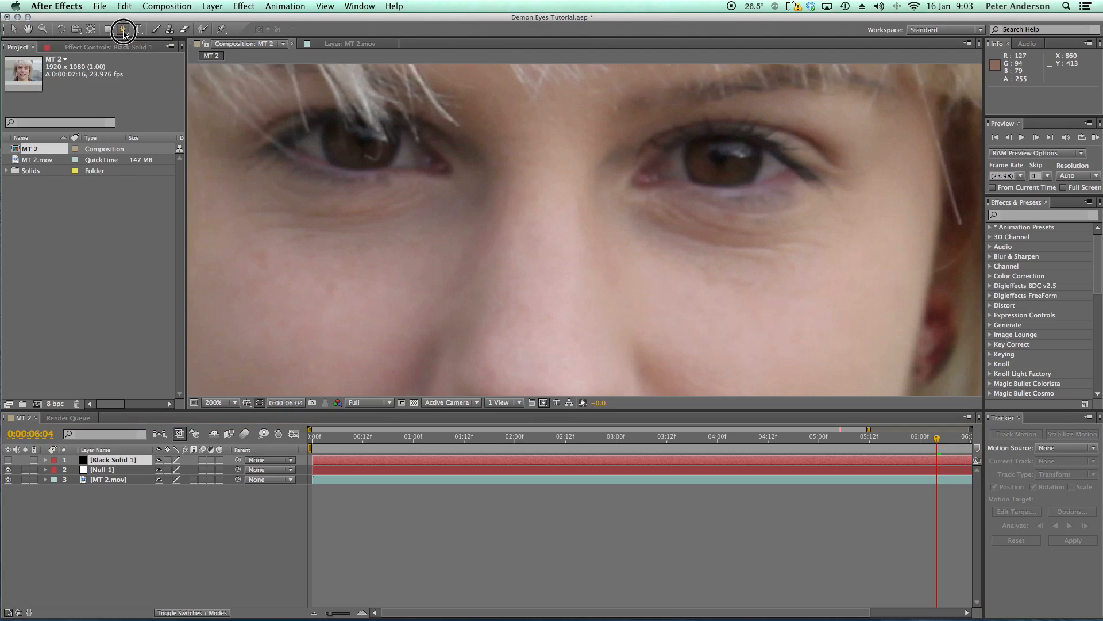
pyautogui.click(646, 169)
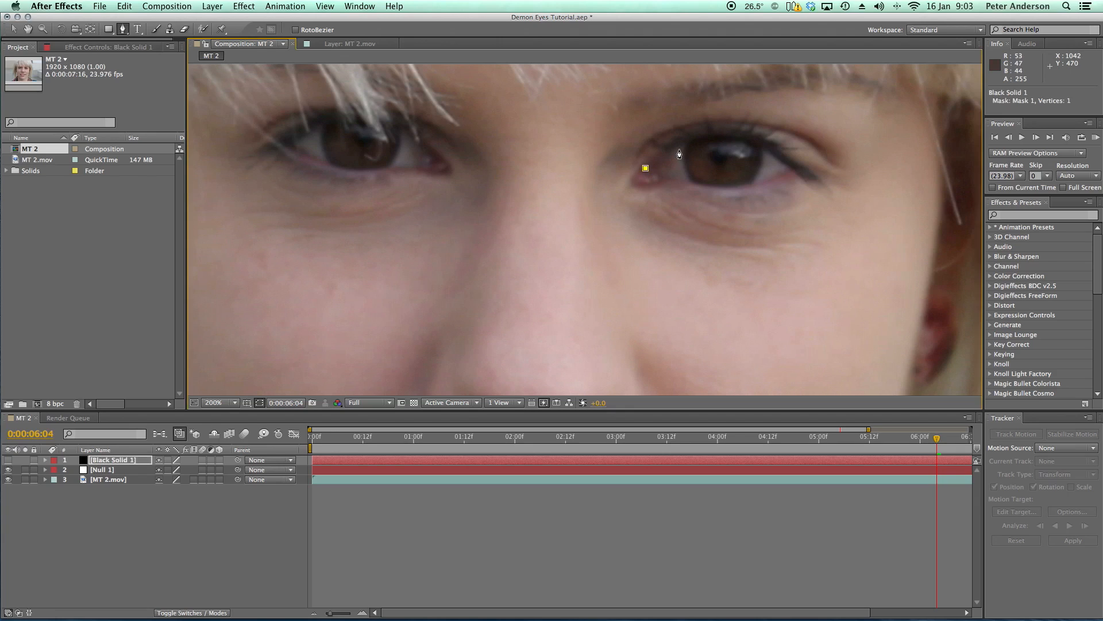
pyautogui.moveTo(705, 140); pyautogui.dragTo(730, 138)
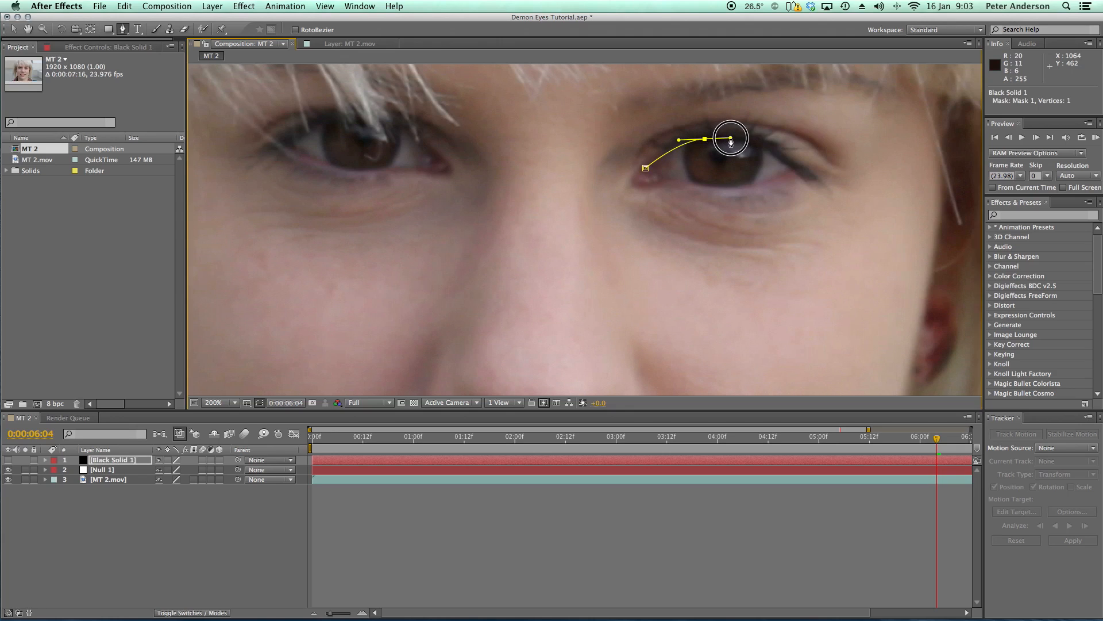
pyautogui.moveTo(772, 151); pyautogui.dragTo(787, 159)
pyautogui.click(796, 172)
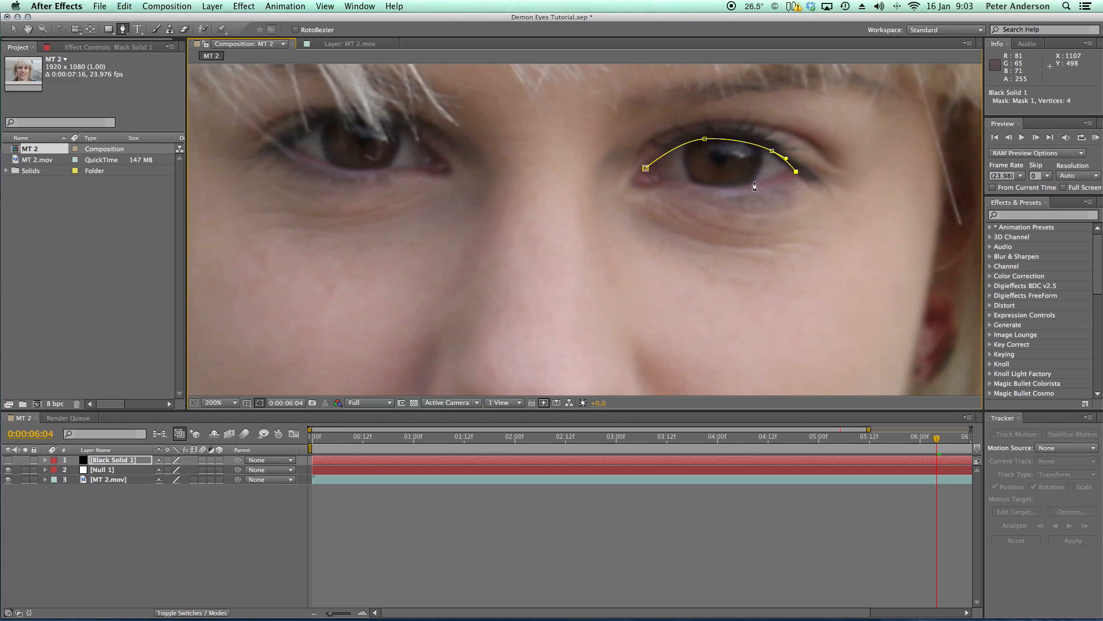
pyautogui.moveTo(749, 188); pyautogui.dragTo(657, 174)
pyautogui.click(645, 169)
# Step: Turn Black Solid 1's visibility back on, compare the masked shape with the eye underneath, and deselect the layer
pyautogui.click(8, 460)
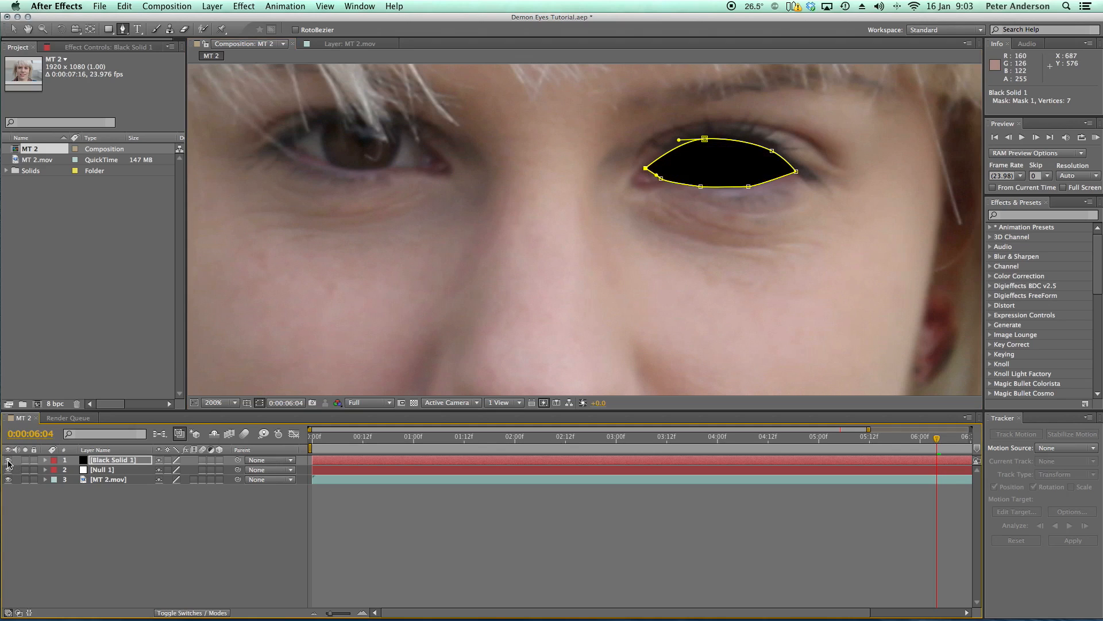
pyautogui.click(8, 460)
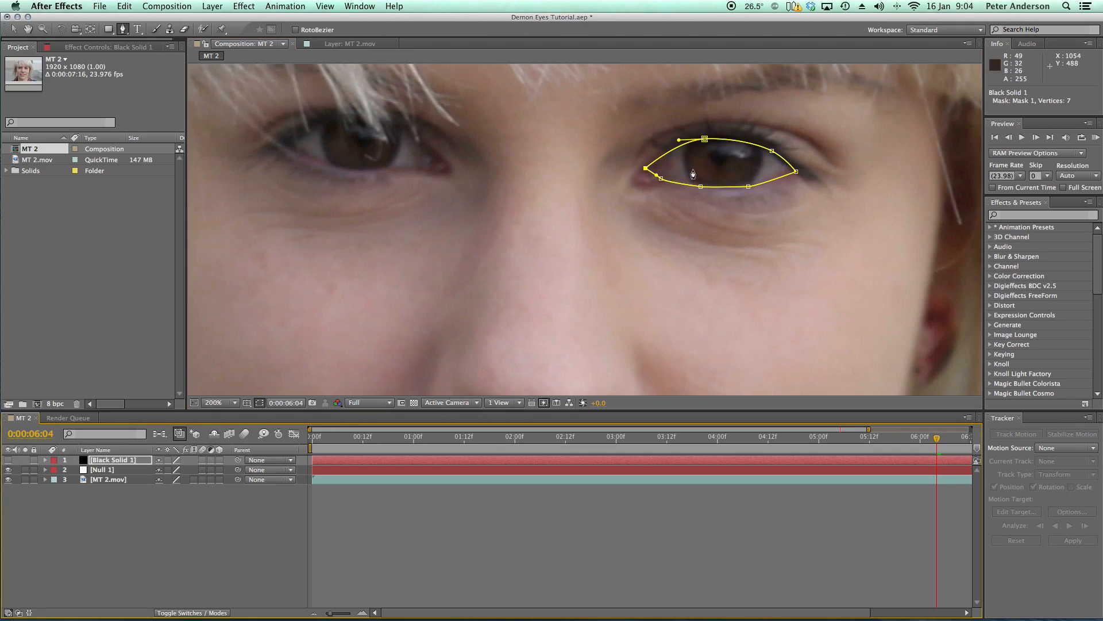
pyautogui.click(8, 461)
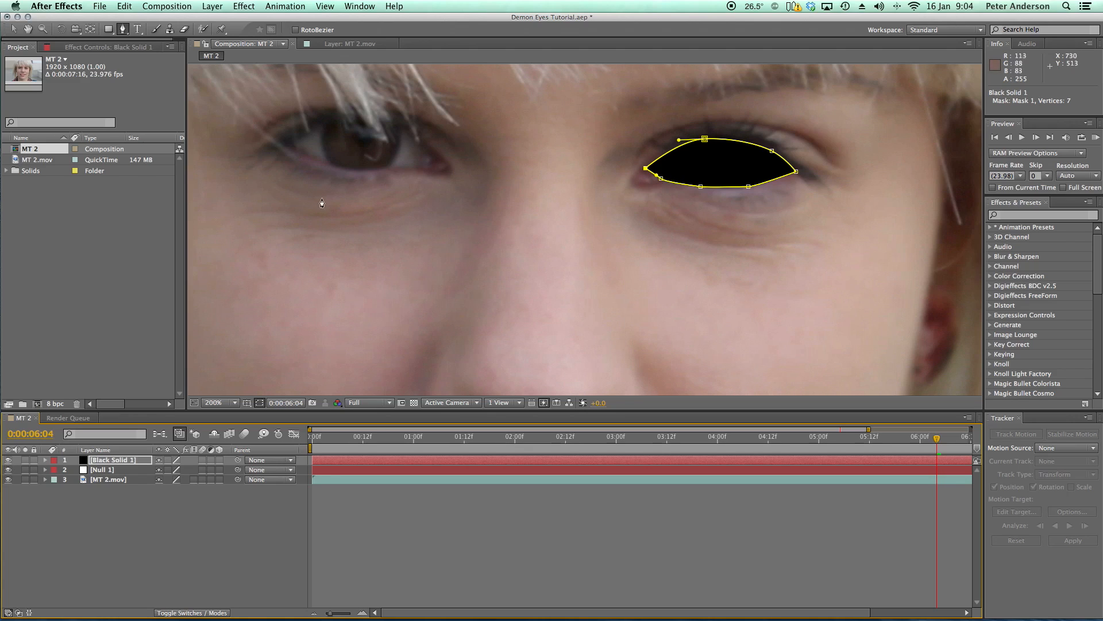
pyautogui.scroll(-2, 322, 203)
pyautogui.click(13, 29)
pyautogui.click(272, 222)
pyautogui.scroll(4, 312, 226)
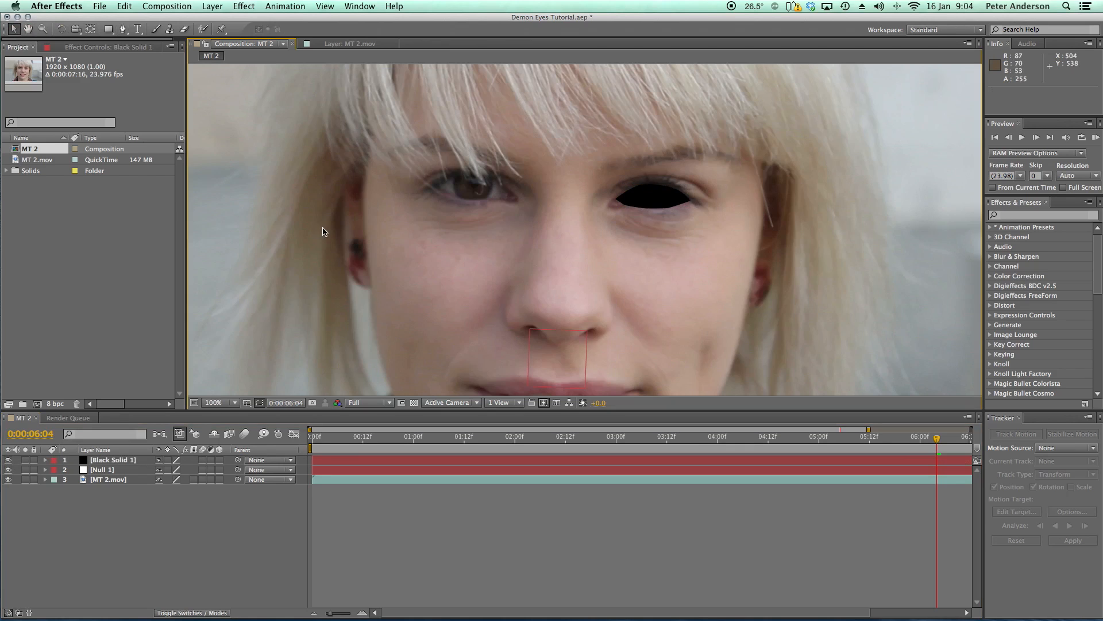
pyautogui.scroll(-2, 322, 226)
pyautogui.press('.')
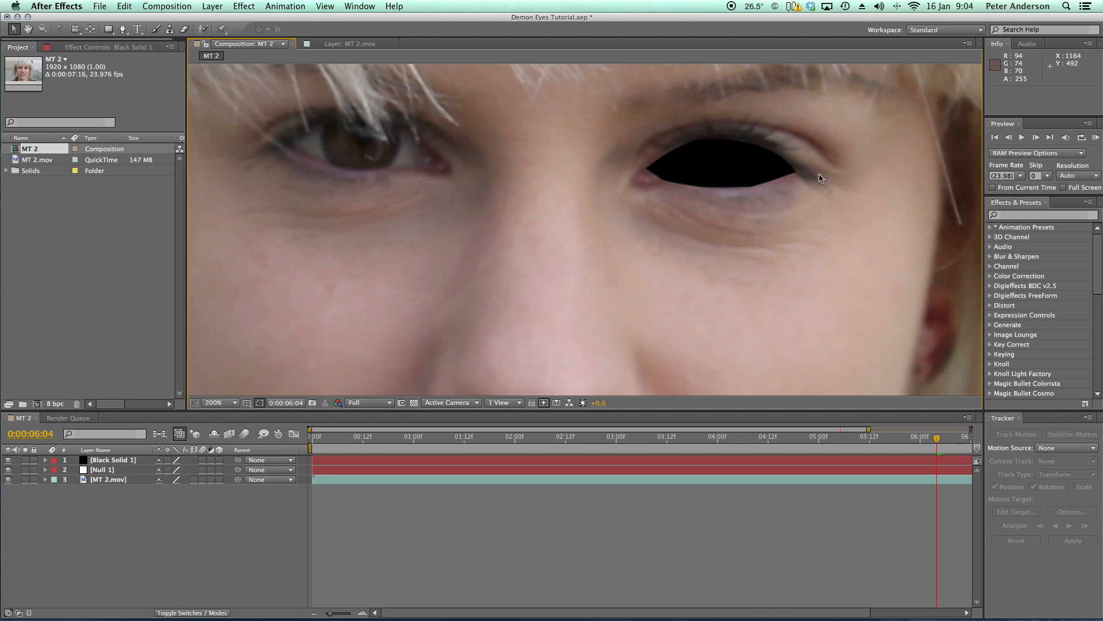
# Step: Set the Mask Feather of Black Solid 1's Mask 1 to 8.0 pixels, deselect the layer and check the softened edge
pyautogui.click(46, 460)
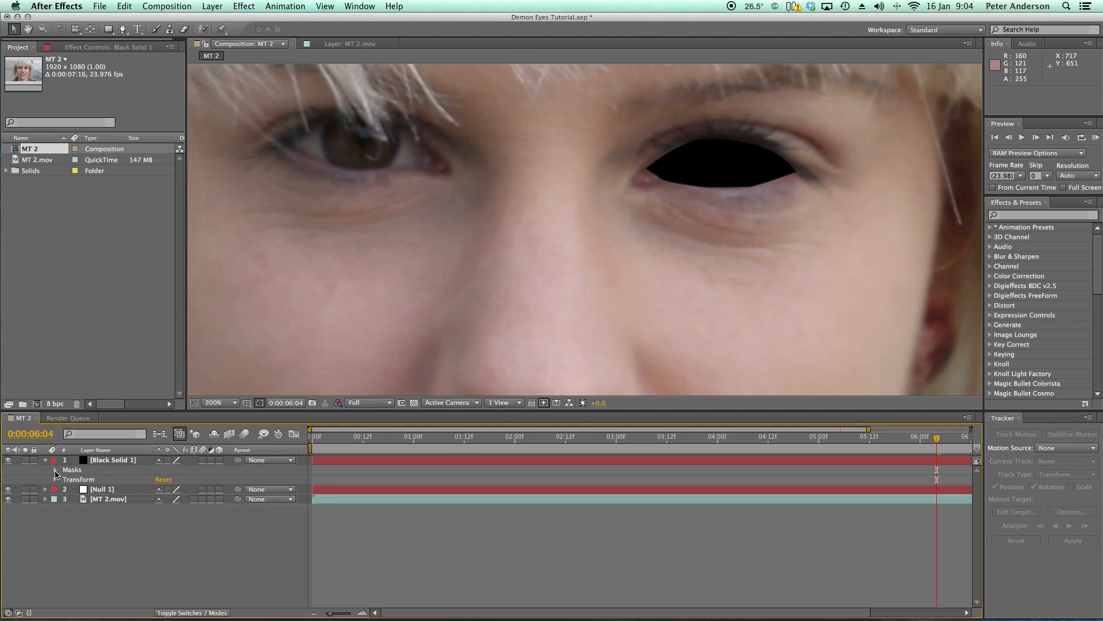
pyautogui.click(56, 470)
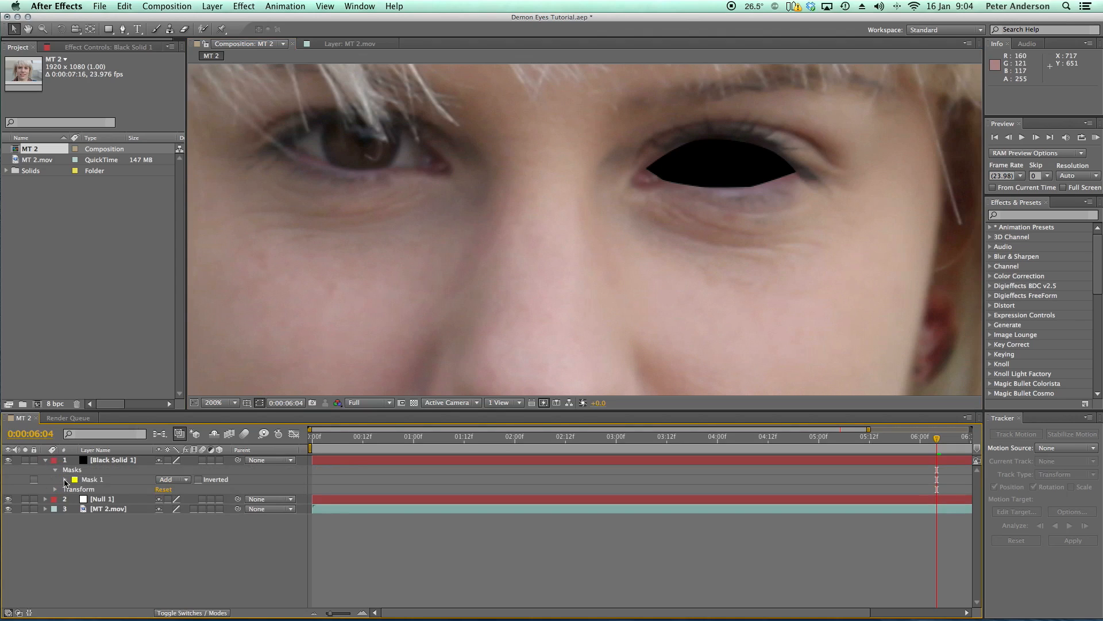
pyautogui.click(66, 480)
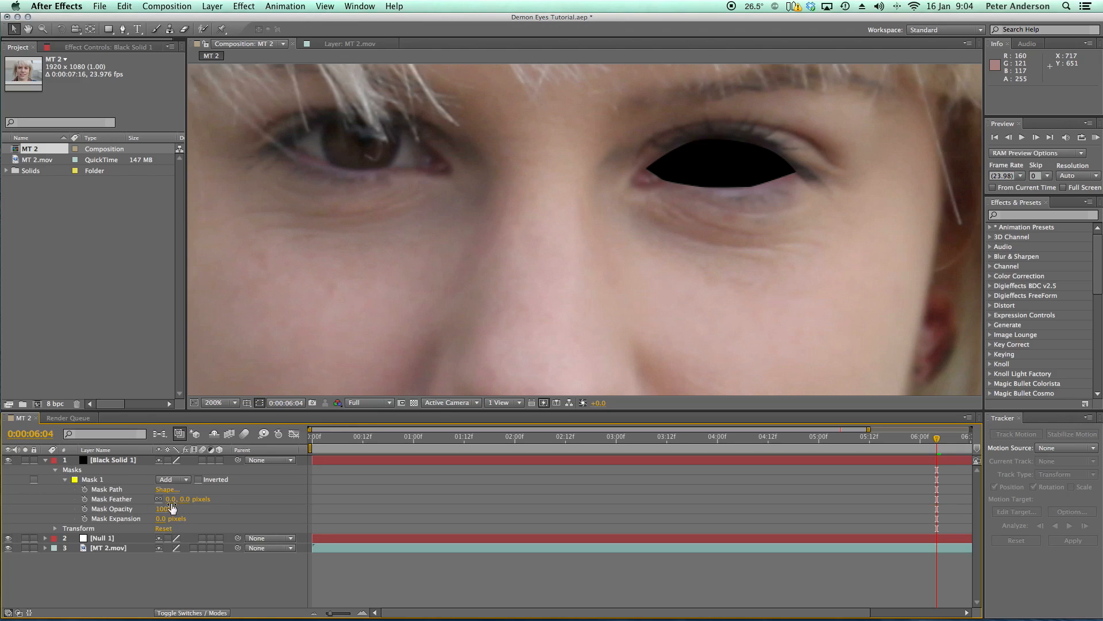
pyautogui.moveTo(170, 504); pyautogui.dragTo(176, 504)
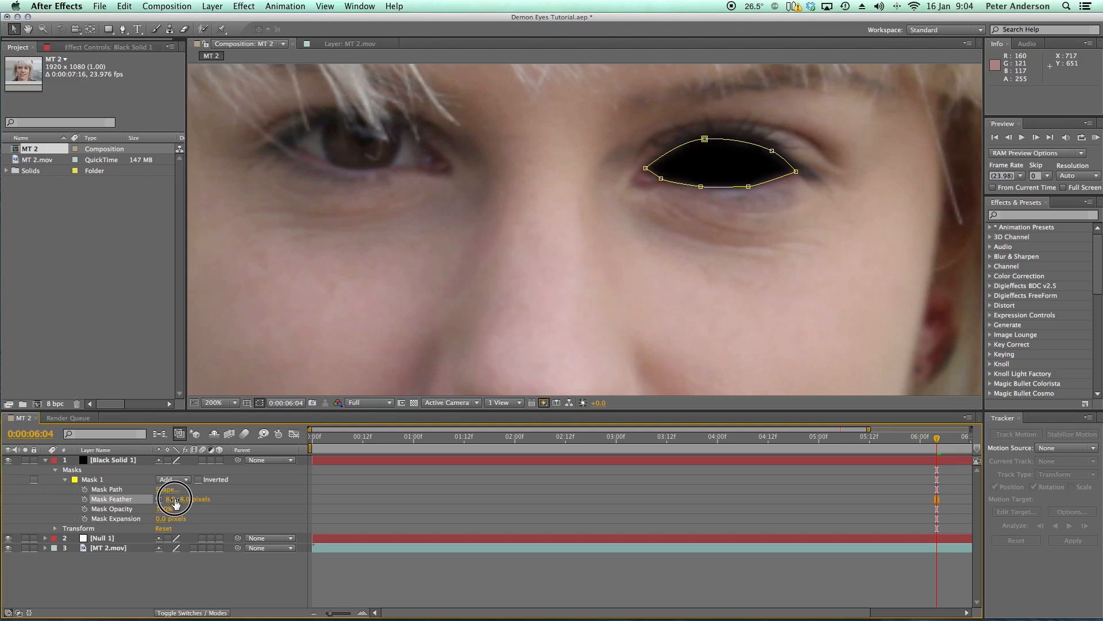
pyautogui.scroll(-3, 397, 353)
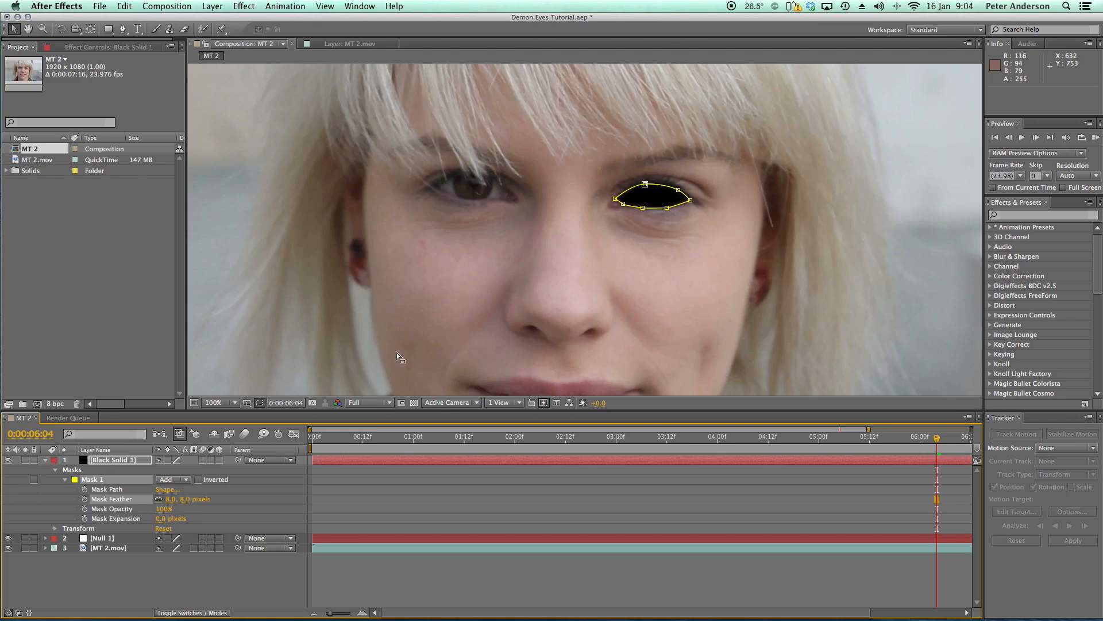
pyautogui.scroll(-1, 338, 336)
pyautogui.click(336, 326)
pyautogui.scroll(4, 350, 339)
pyautogui.scroll(-1, 351, 340)
pyautogui.hscroll(1, 163, 510)
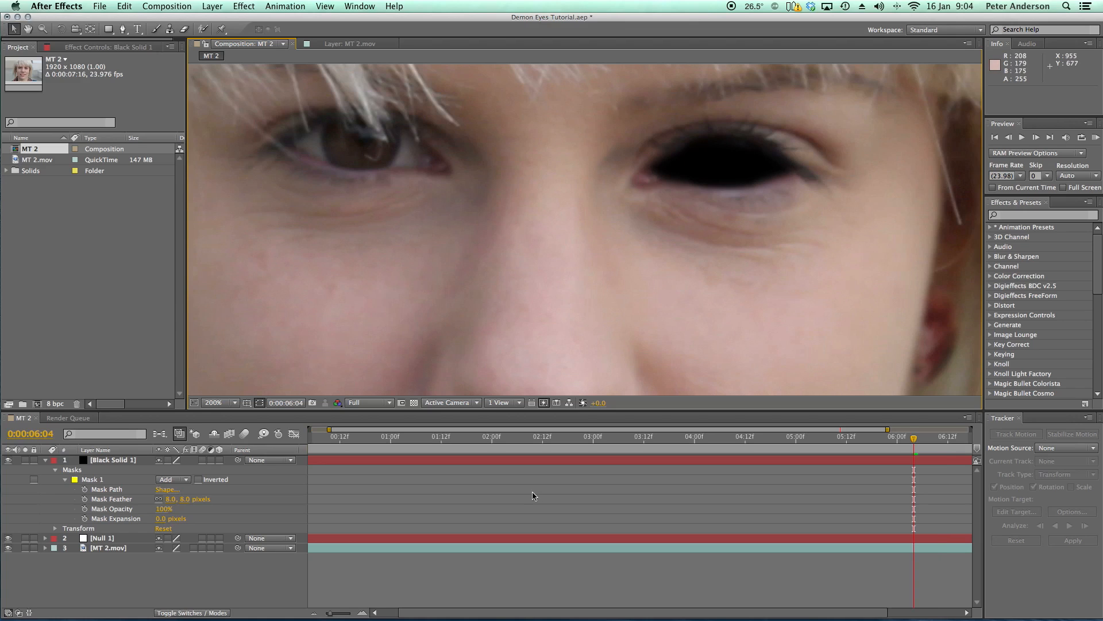
pyautogui.scroll(-2, 570, 328)
pyautogui.scroll(2, 570, 332)
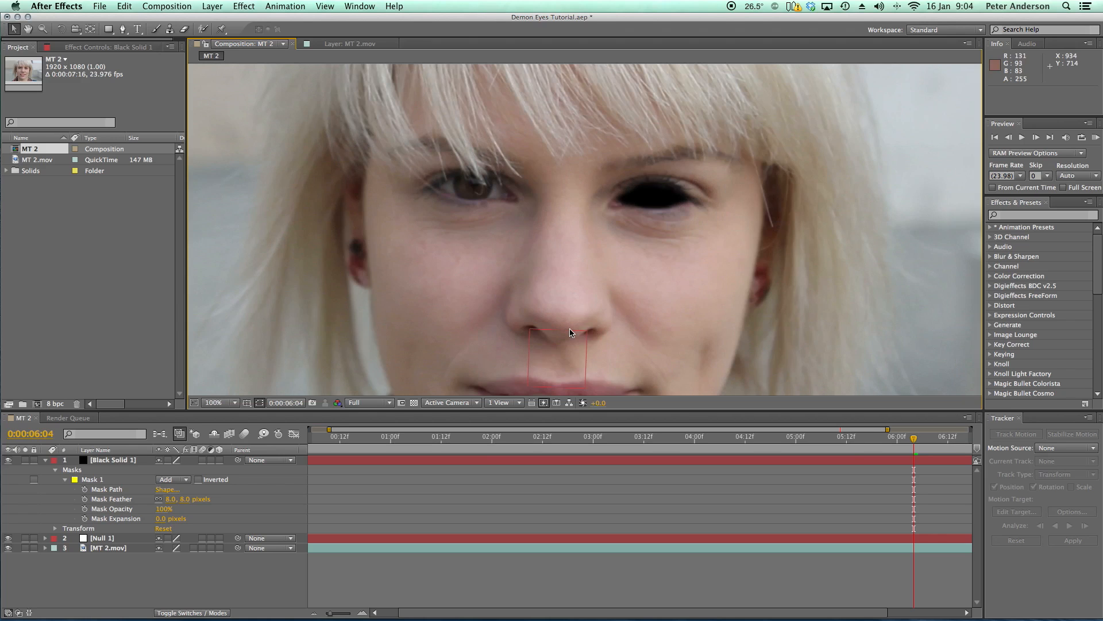
# Step: Move the time to 0:00:06:03, collapse Black Solid 1's properties and show the Mode and TrkMat columns in the timeline
pyautogui.moveTo(913, 440); pyautogui.dragTo(812, 457)
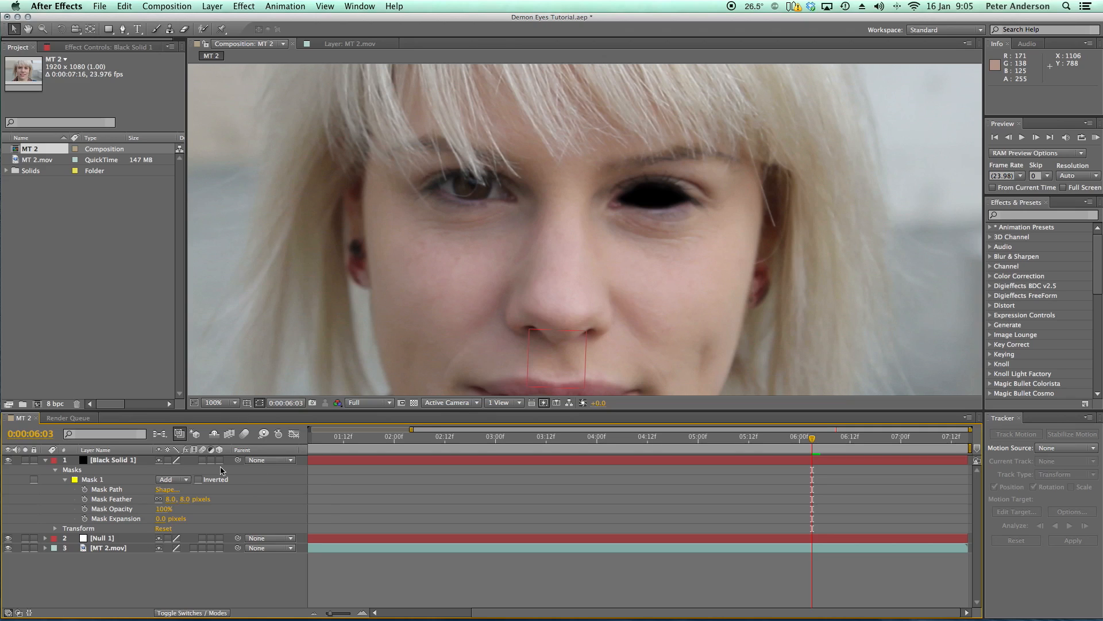
pyautogui.click(46, 459)
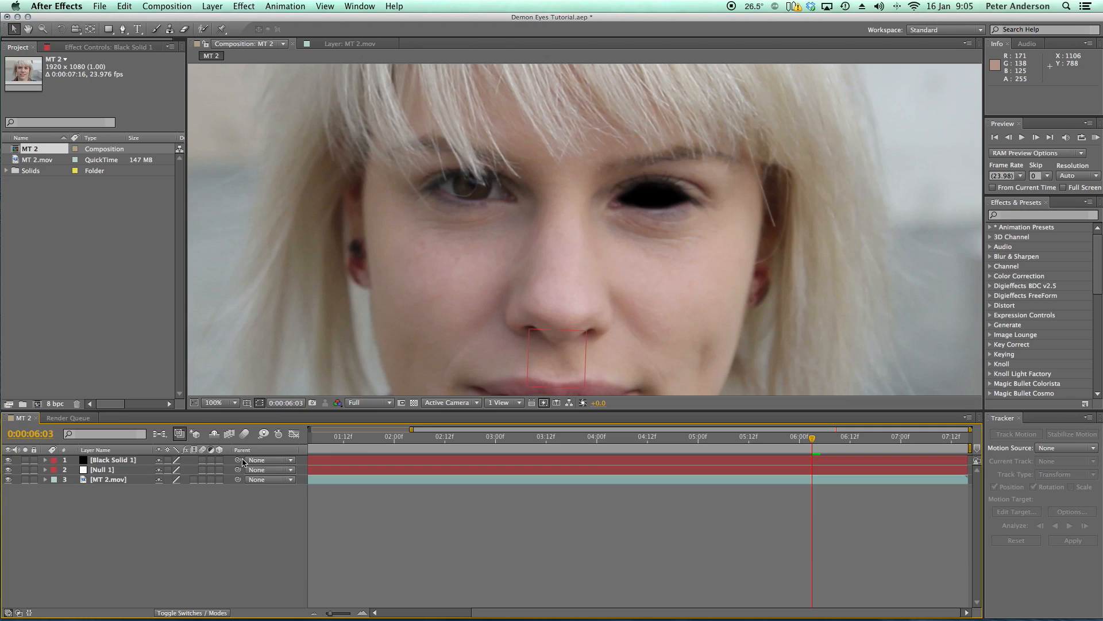
pyautogui.click(222, 613)
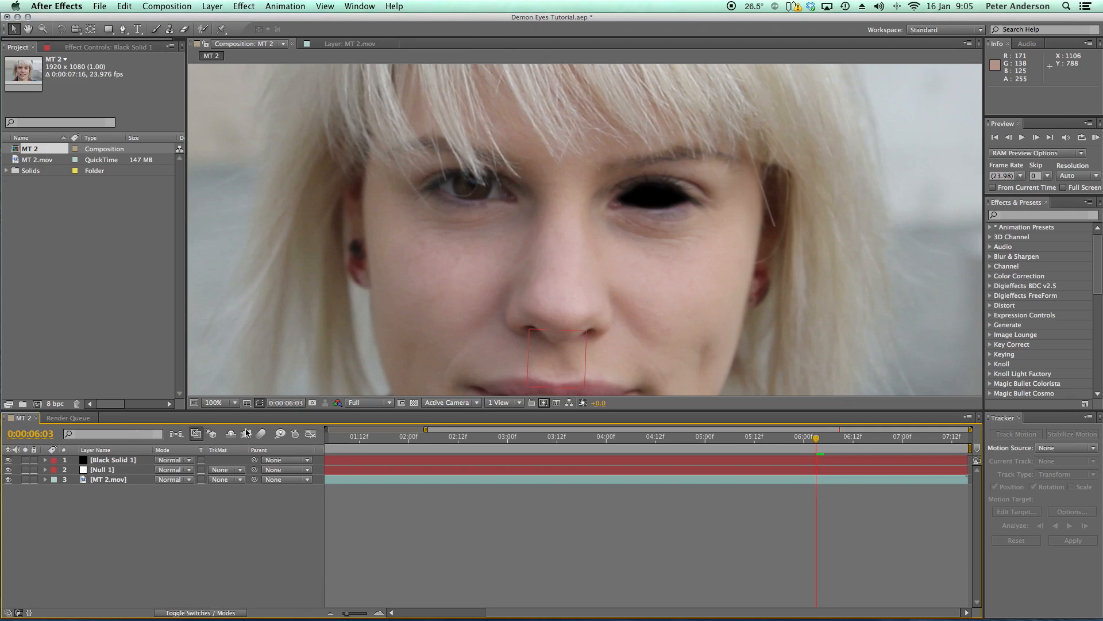
pyautogui.click(214, 613)
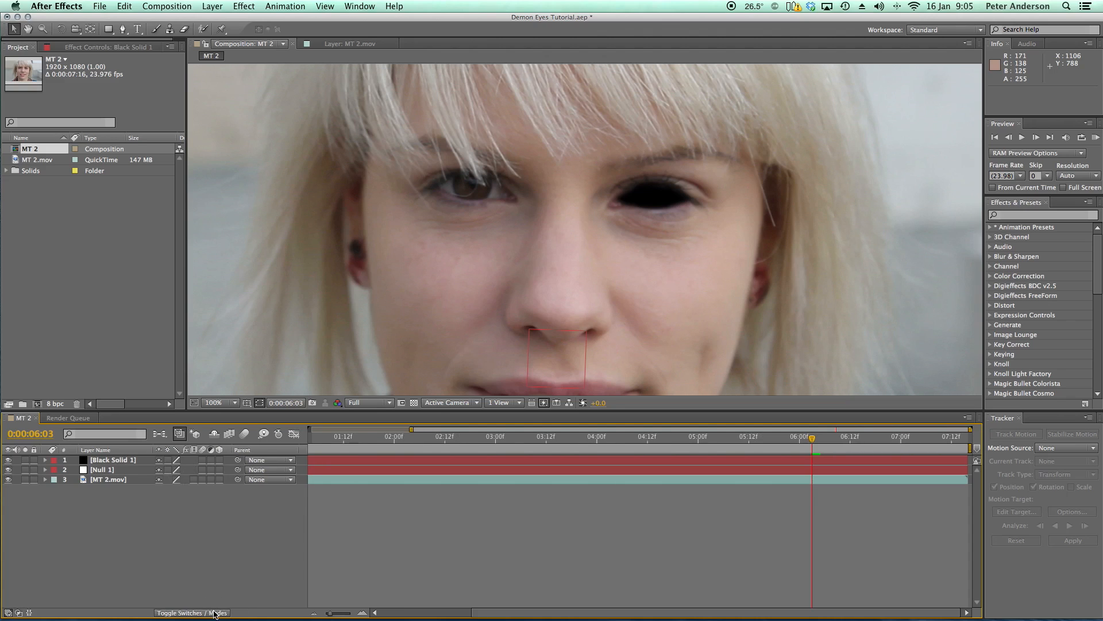
pyautogui.click(214, 613)
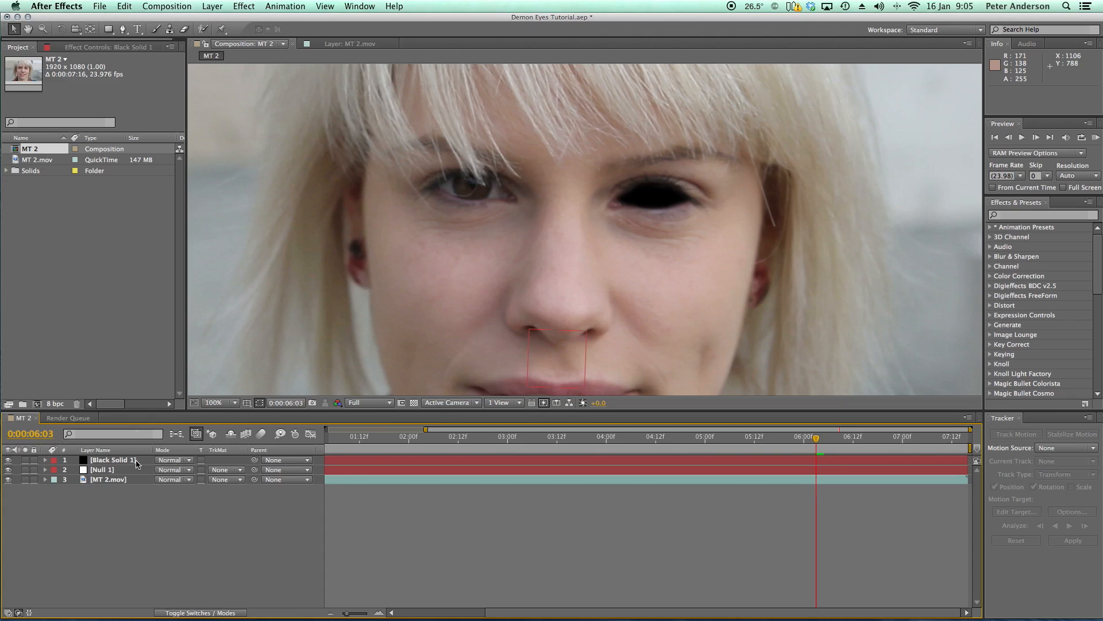
# Step: Parent Black Solid 1 to Null 1 with the pick whip
pyautogui.click(256, 460)
pyautogui.moveTo(256, 460); pyautogui.dragTo(125, 472)
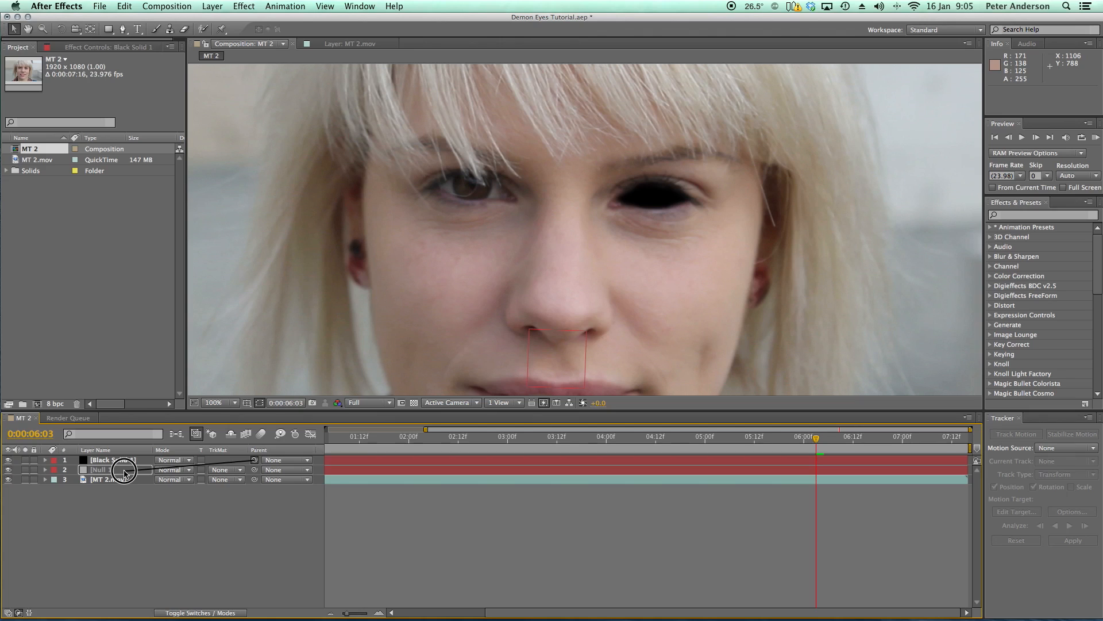
pyautogui.moveTo(125, 473); pyautogui.dragTo(123, 473)
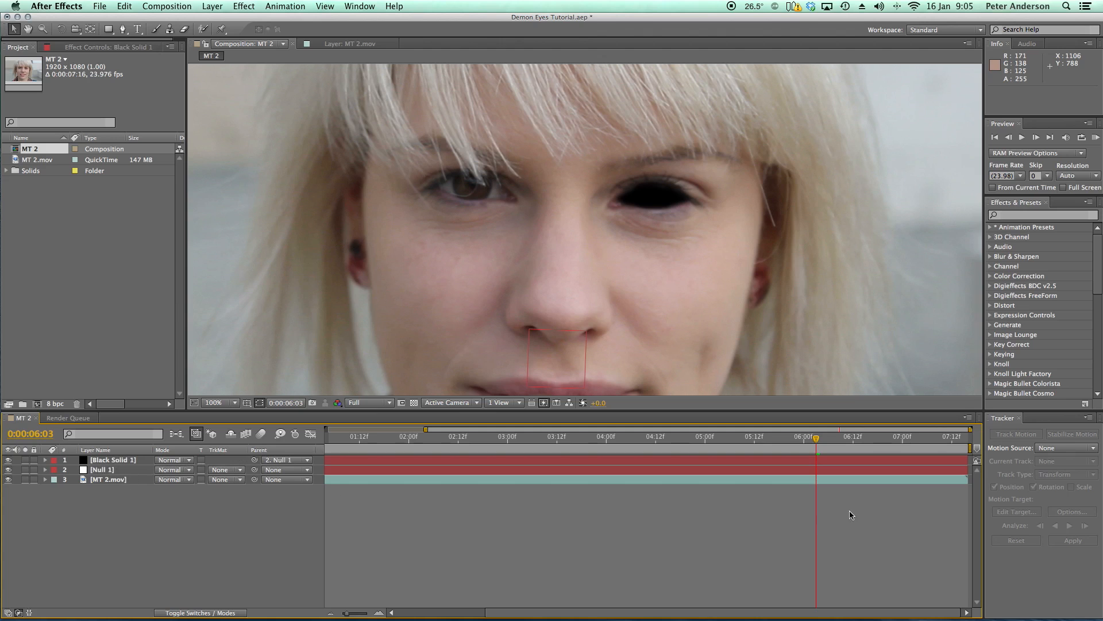
# Step: Play and scrub the composition around six seconds to check how the black eye follows the face
pyautogui.press('space')
pyautogui.moveTo(870, 439); pyautogui.dragTo(806, 450)
pyautogui.press('space')
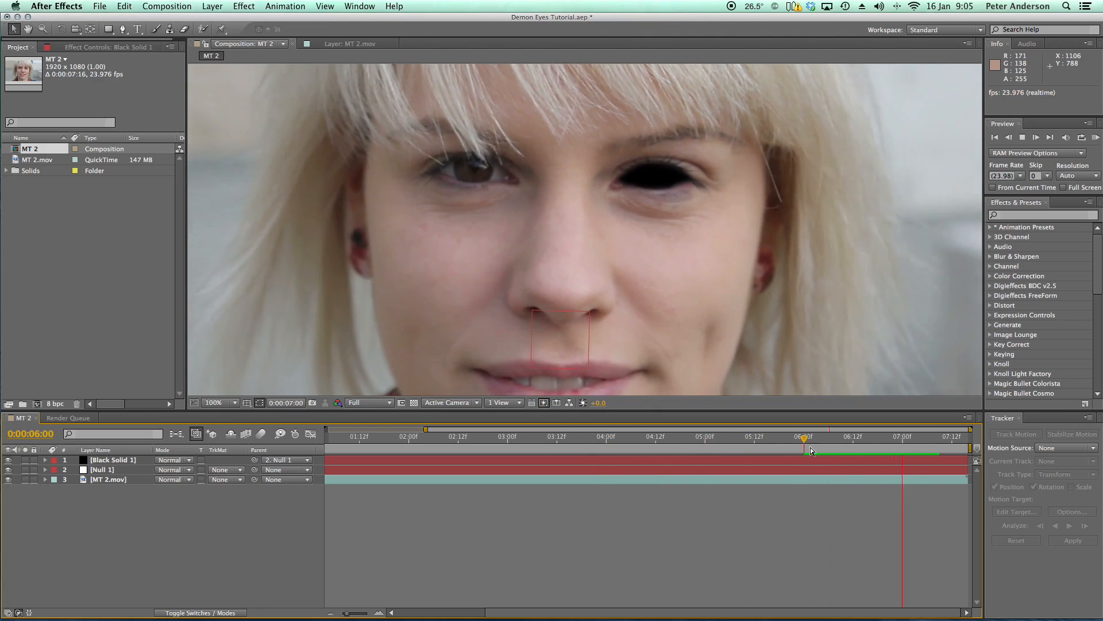
pyautogui.click(809, 442)
pyautogui.press('space')
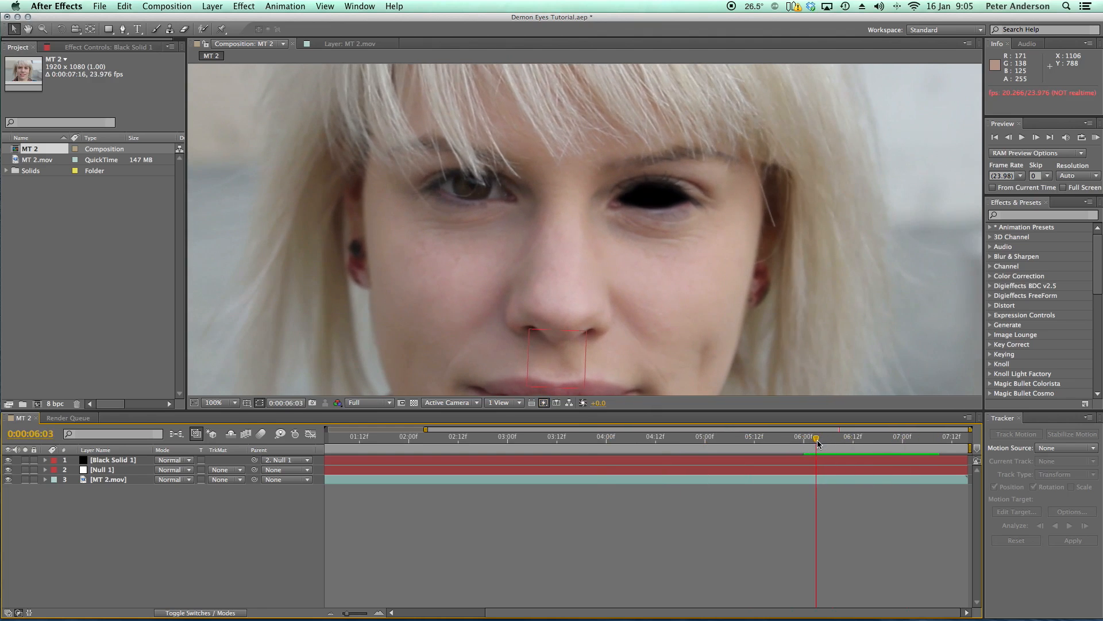
pyautogui.moveTo(885, 442); pyautogui.dragTo(849, 447)
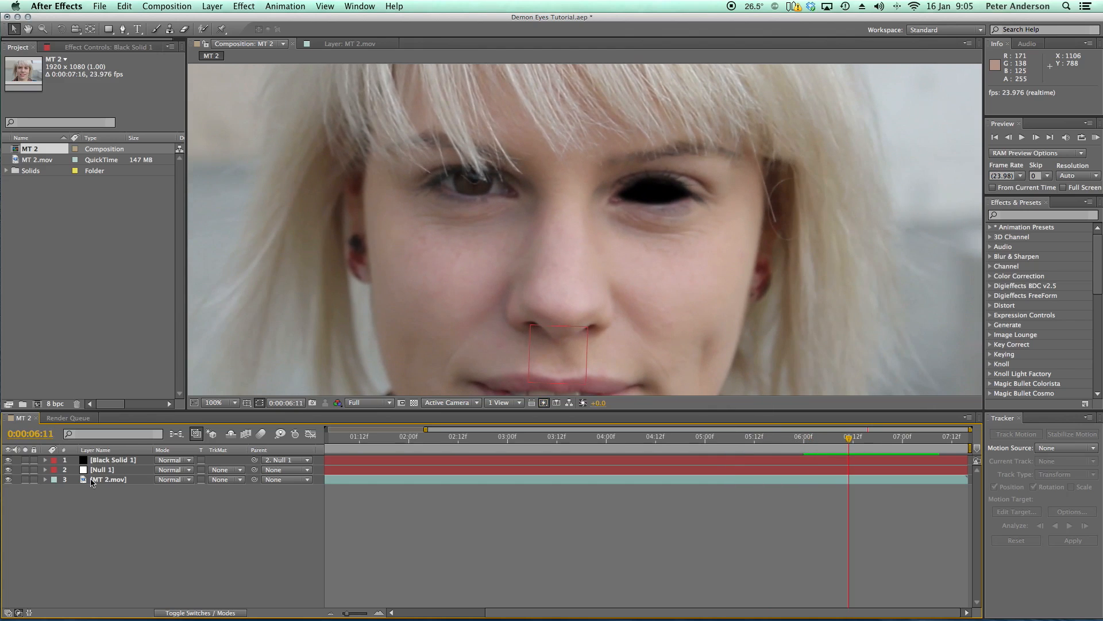
# Step: Rename the Black Solid 1 layer as Left Eye and deselect it
pyautogui.rightClick(116, 461)
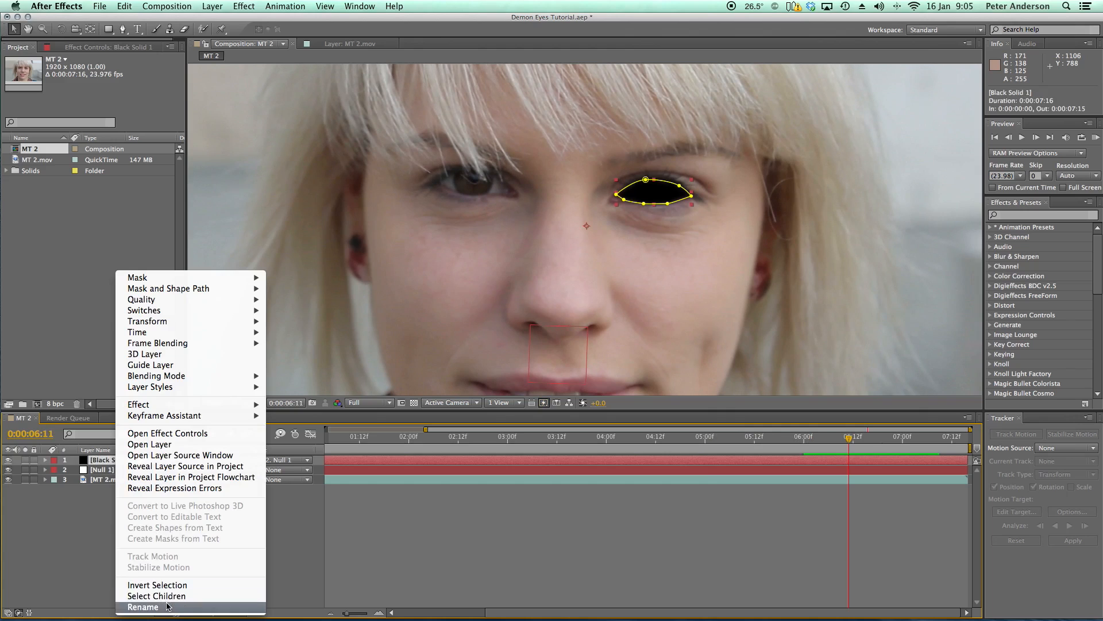
pyautogui.click(143, 607)
pyautogui.write('Left Ey')
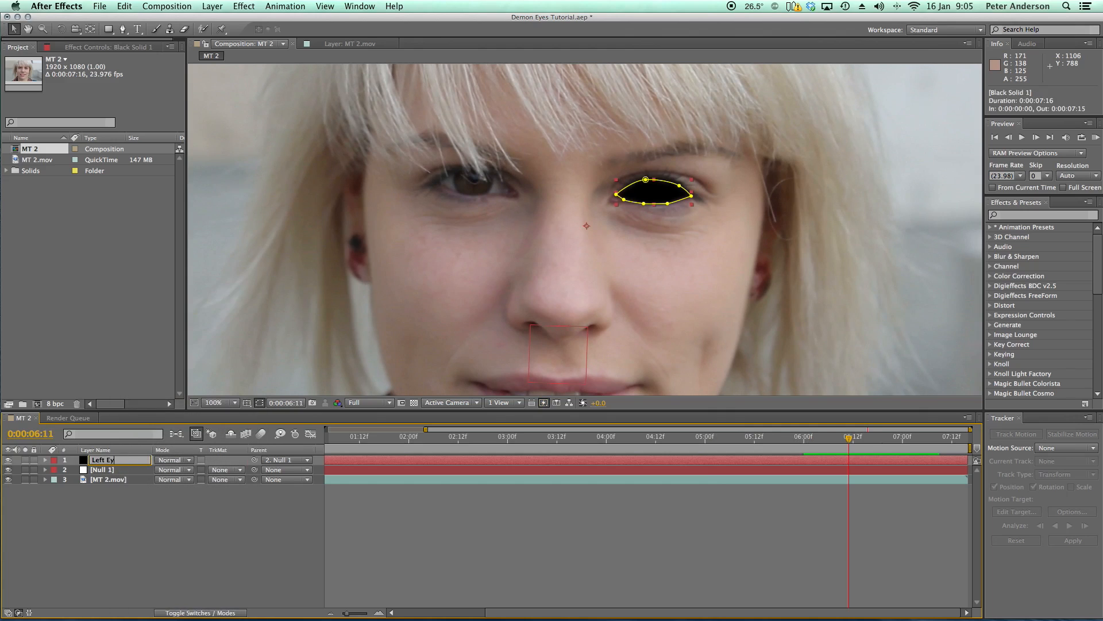
pyautogui.press('Return')
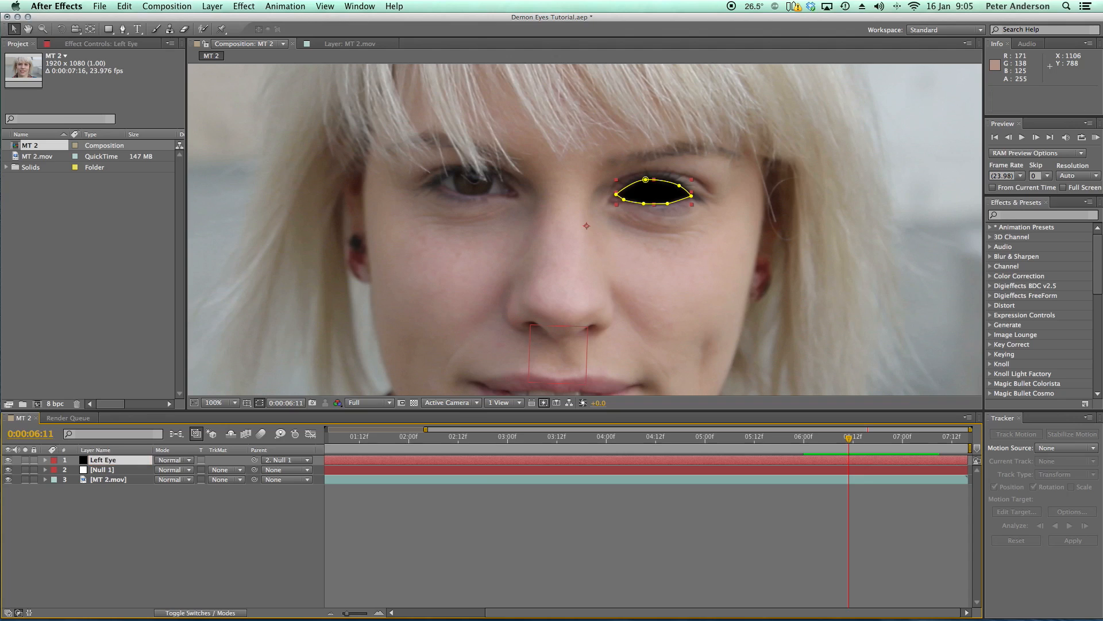
pyautogui.click(486, 526)
# Step: Move the time to 0:00:05:21 and start keyframing the Mask Path of the Left Eye layer's Mask 1
pyautogui.moveTo(849, 442); pyautogui.dragTo(789, 461)
pyautogui.press('pagedown')
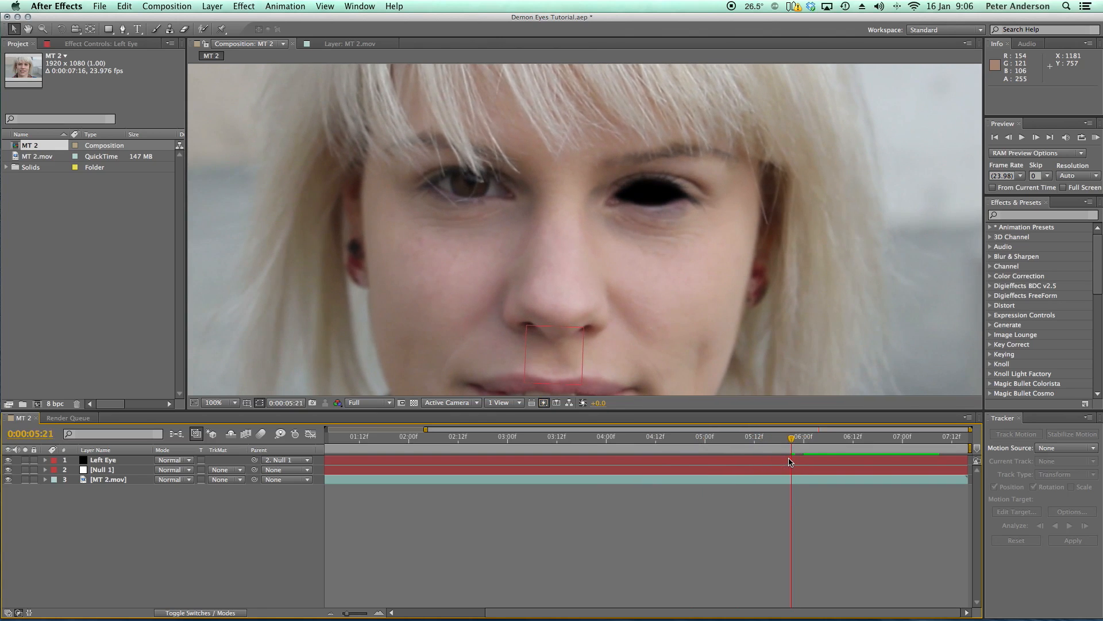
pyautogui.click(45, 461)
pyautogui.click(55, 470)
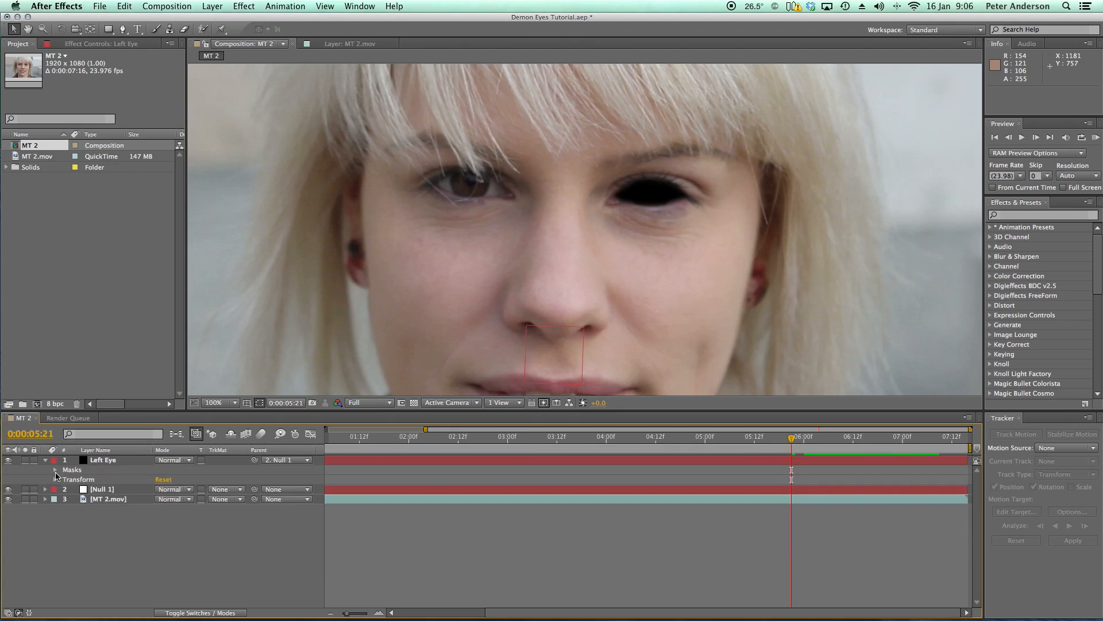
pyautogui.click(55, 479)
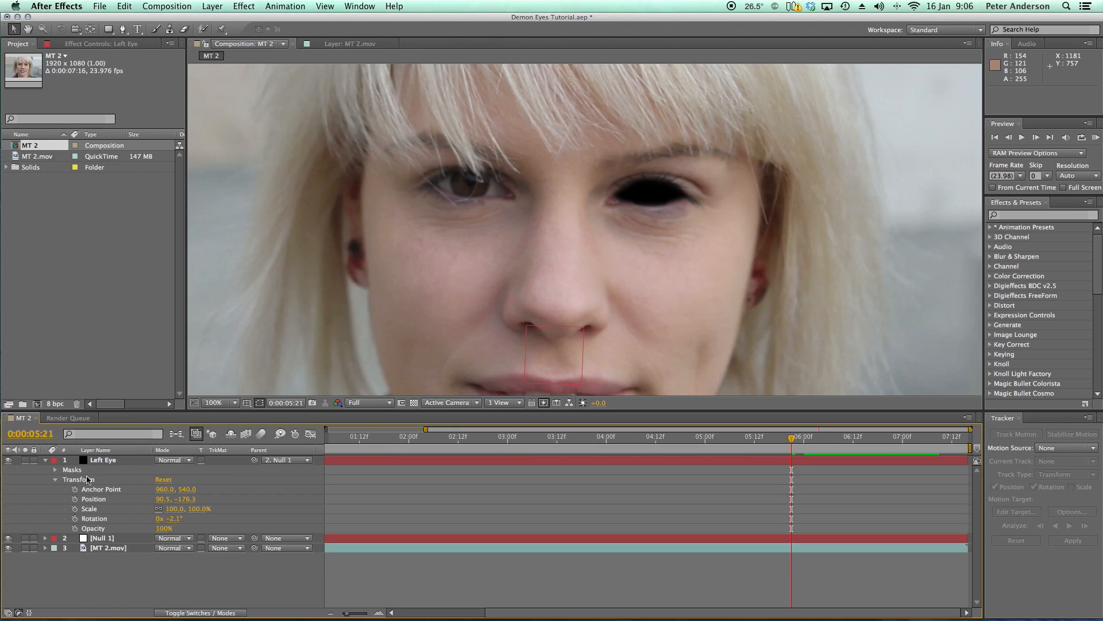
pyautogui.click(55, 479)
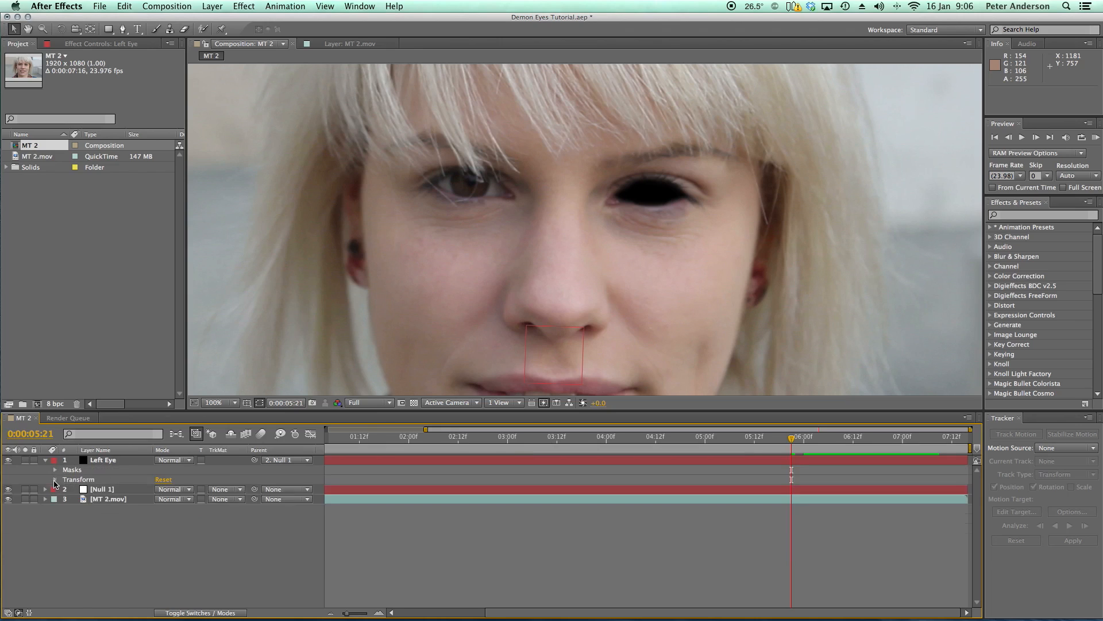
pyautogui.click(56, 470)
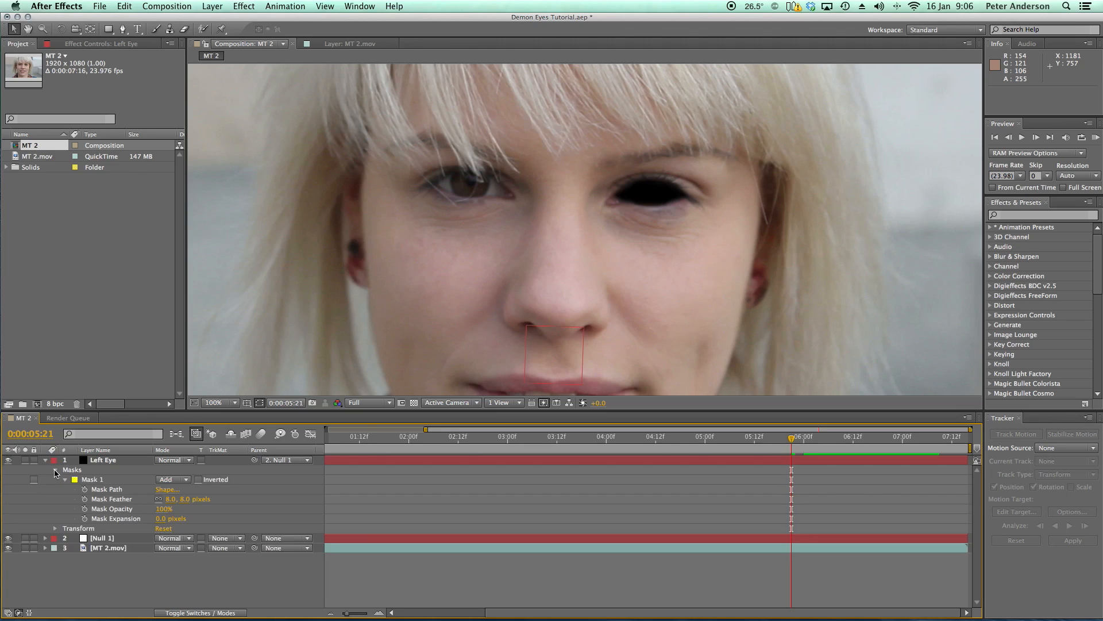
pyautogui.click(85, 489)
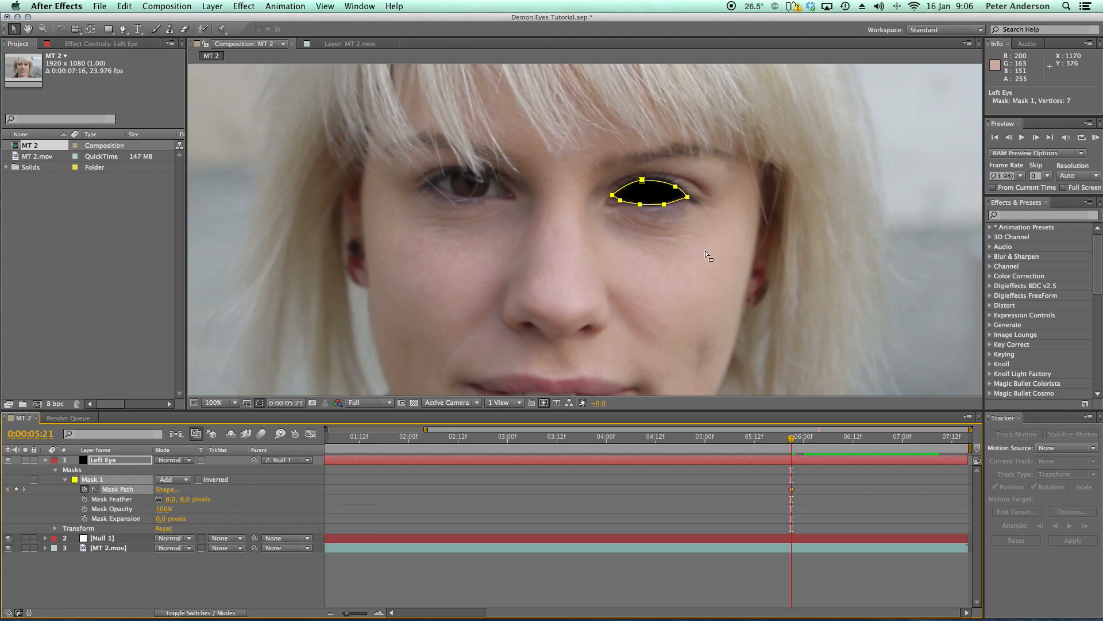
# Step: At 0:00:05:17, reshape the Left Eye's Mask 1 into a narrower outline that fits the half-closed eye
pyautogui.press('.')
pyautogui.press(',')
pyautogui.press('.')
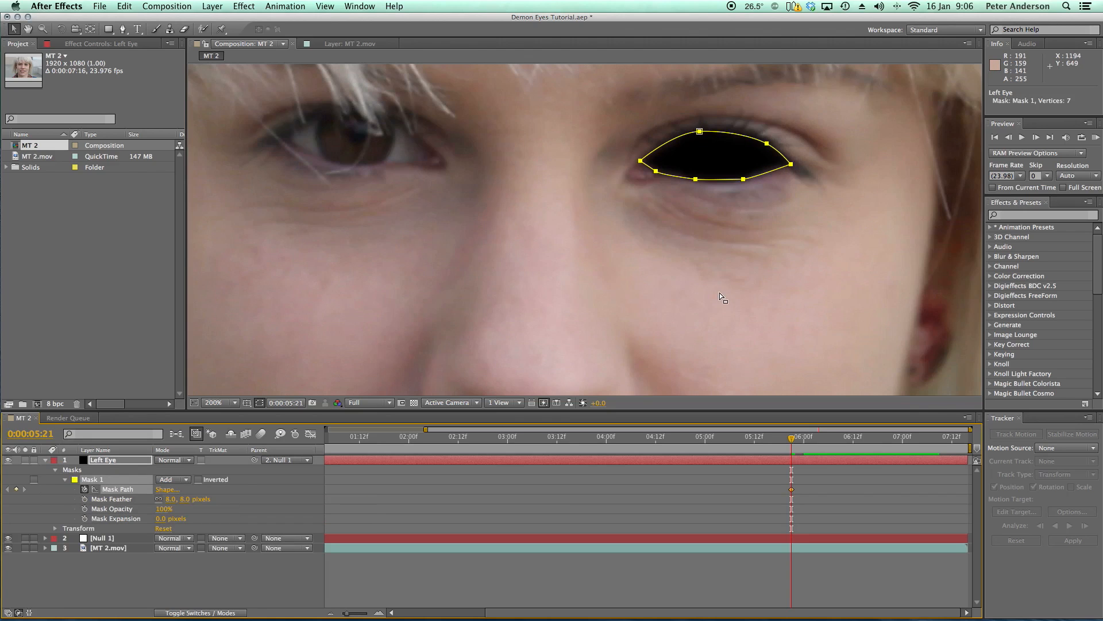
pyautogui.moveTo(793, 440)
pyautogui.mouseDown()
pyautogui.moveTo(739, 440)
pyautogui.moveTo(776, 441)
pyautogui.mouseUp()
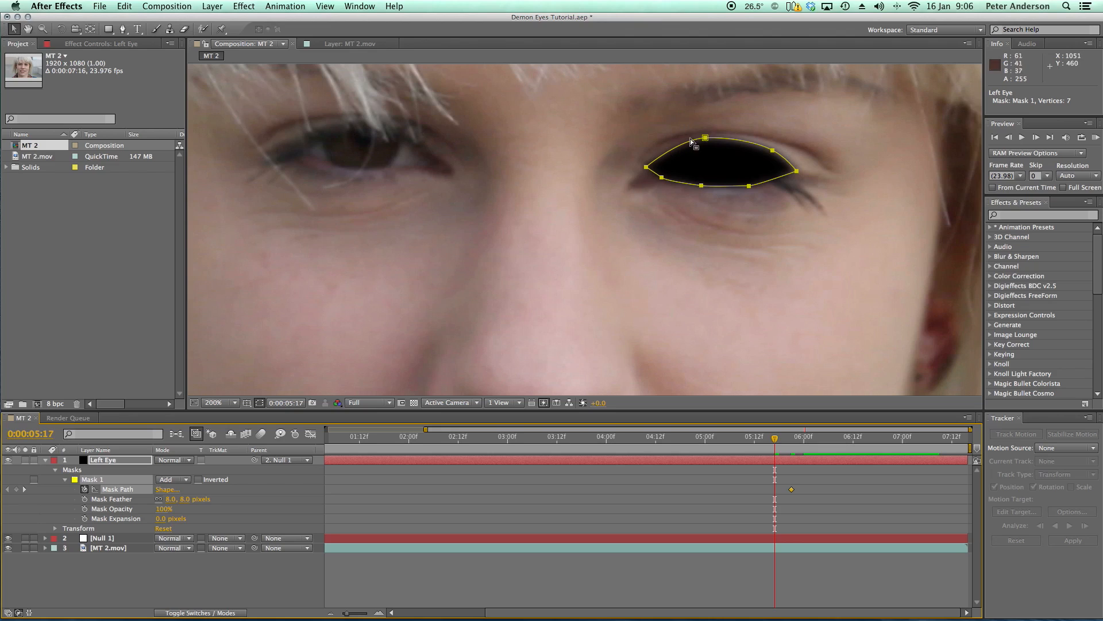
pyautogui.click(643, 115)
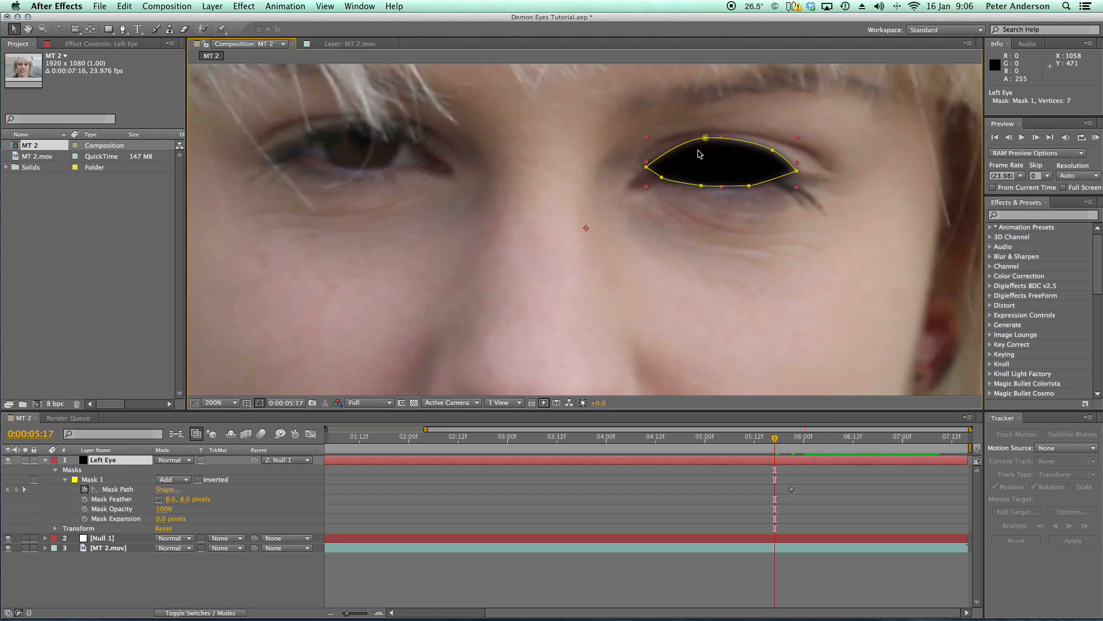
pyautogui.moveTo(706, 138); pyautogui.dragTo(669, 170)
pyautogui.click(701, 187)
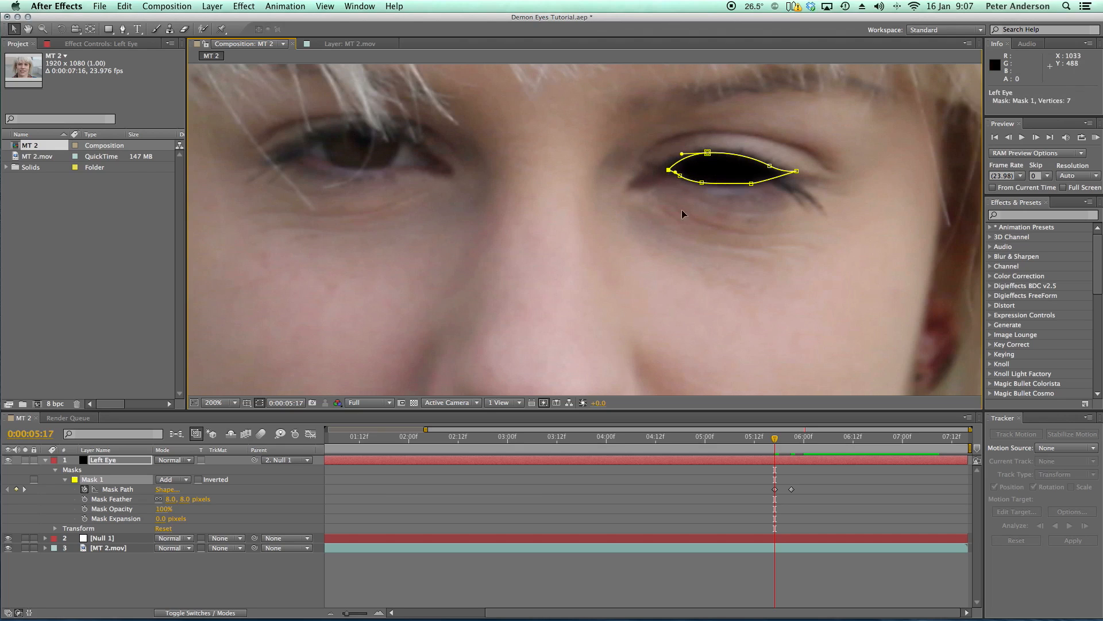
# Step: Keyframe the Left Eye layer's Opacity at 100% at 0:00:05:17 and 0% at 0:00:05:16
pyautogui.click(775, 440)
pyautogui.moveTo(775, 440)
pyautogui.mouseDown()
pyautogui.moveTo(790, 448)
pyautogui.moveTo(771, 449)
pyautogui.mouseUp()
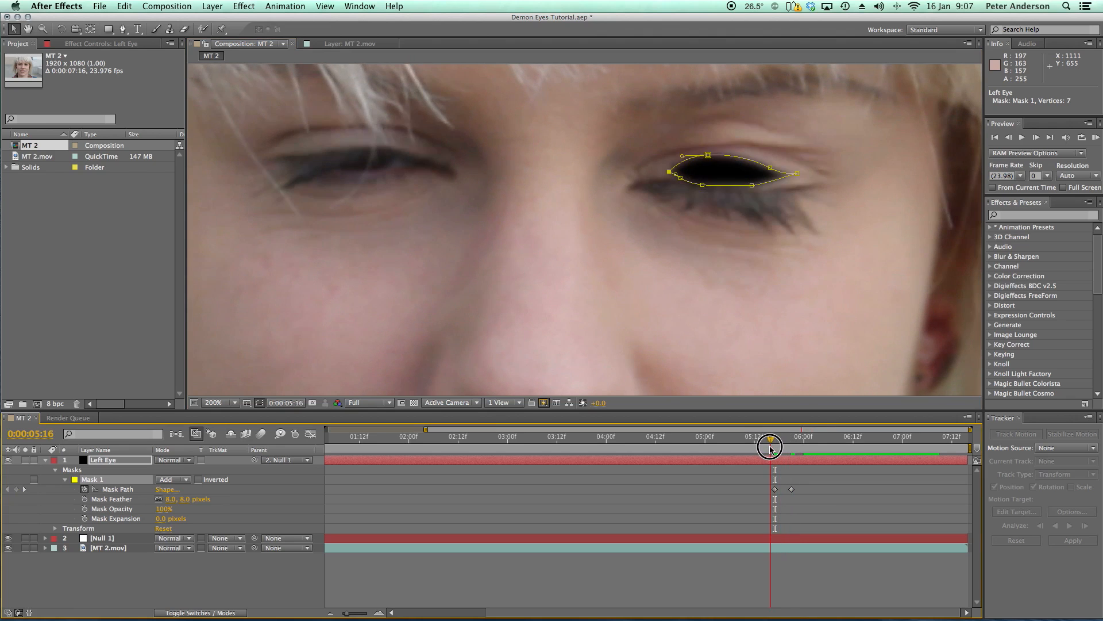
pyautogui.moveTo(771, 449); pyautogui.dragTo(774, 449)
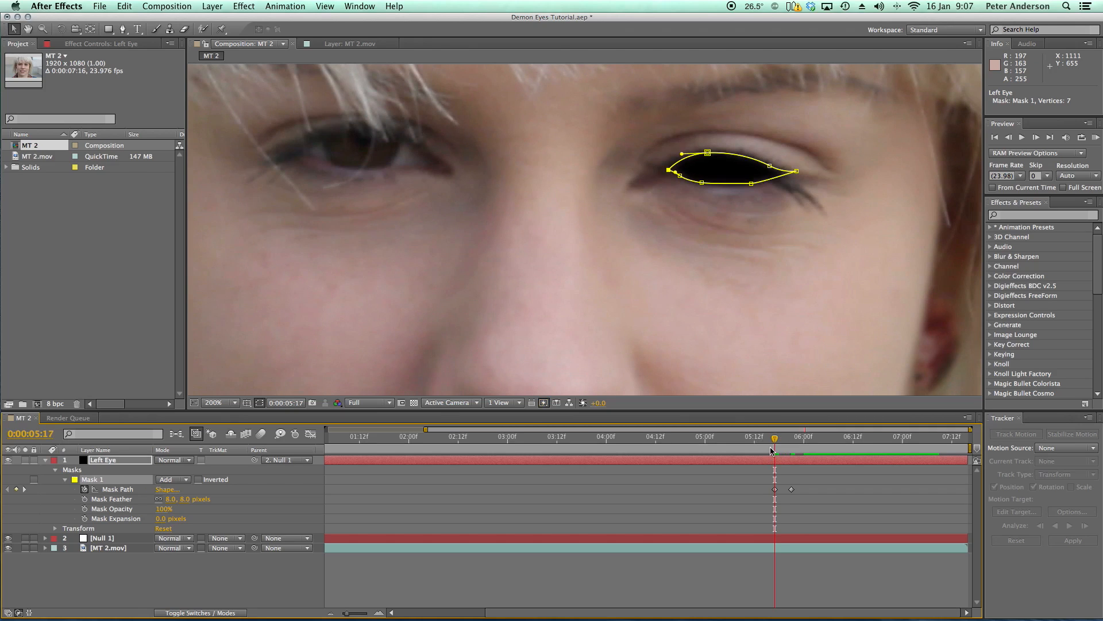
pyautogui.click(55, 529)
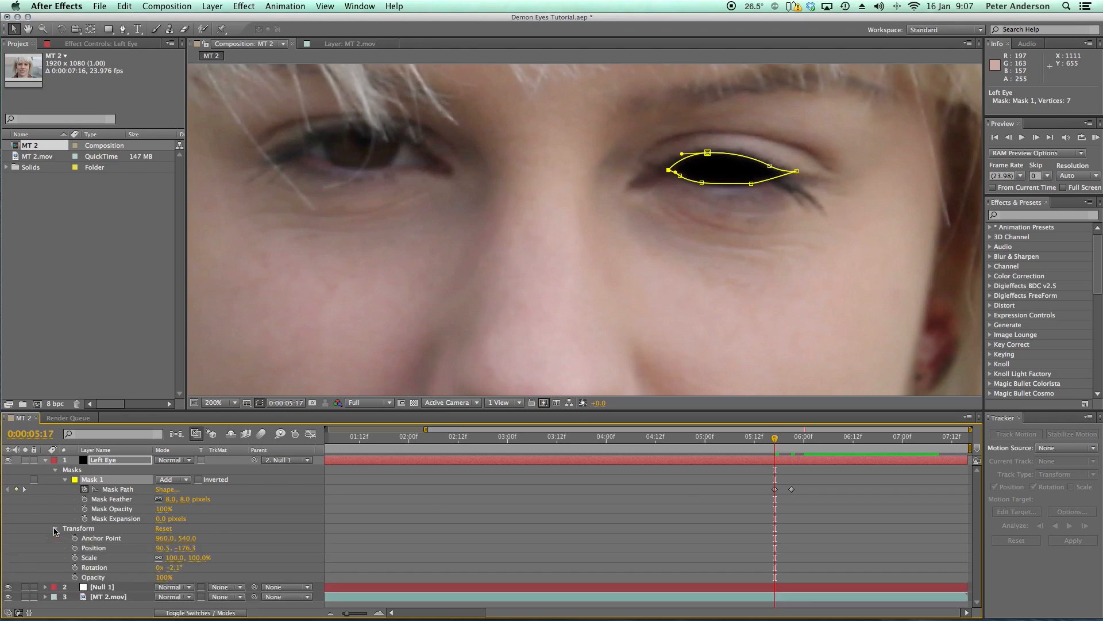
pyautogui.click(75, 578)
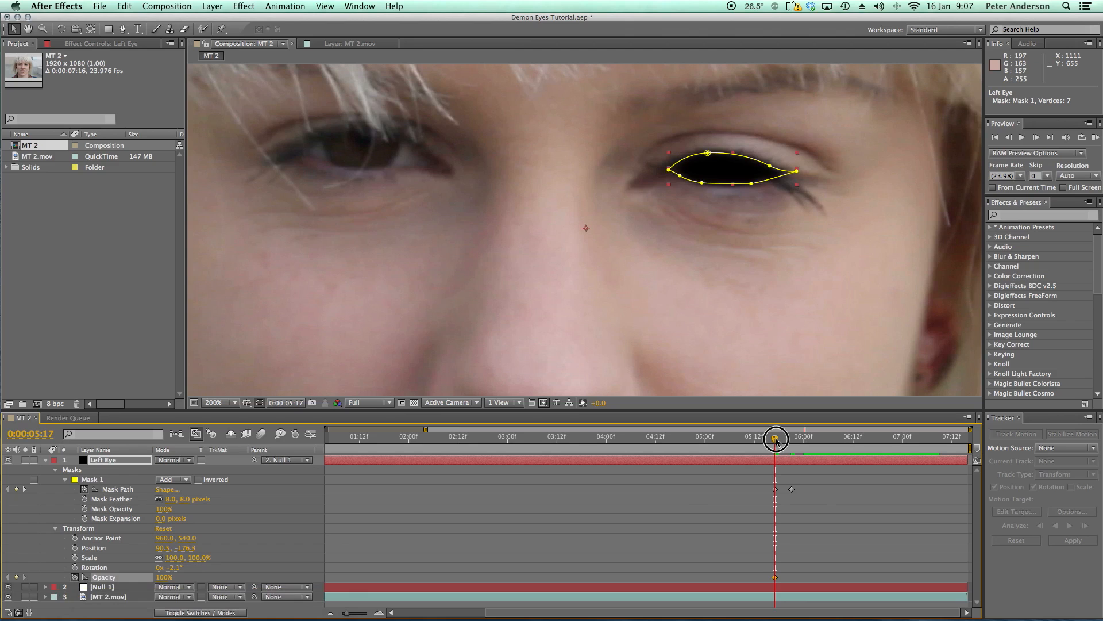
pyautogui.moveTo(773, 440); pyautogui.dragTo(771, 440)
pyautogui.moveTo(168, 580); pyautogui.dragTo(95, 580)
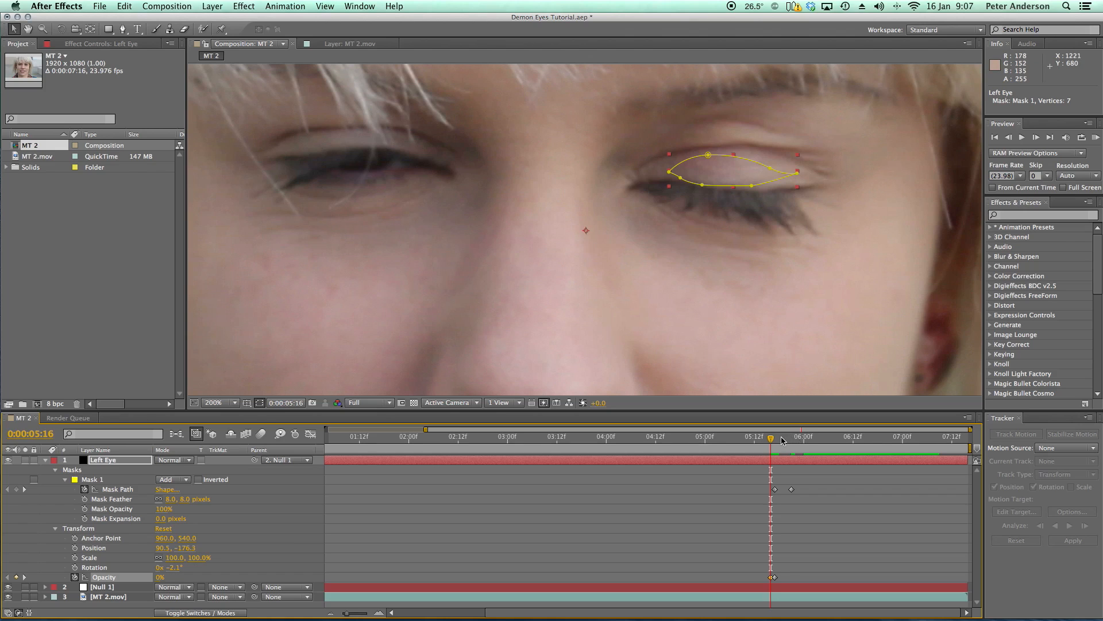
# Step: Play and scrub the composition from around 0:00:05:16 to check how the black eye appears as the eyelid opens
pyautogui.press('space')
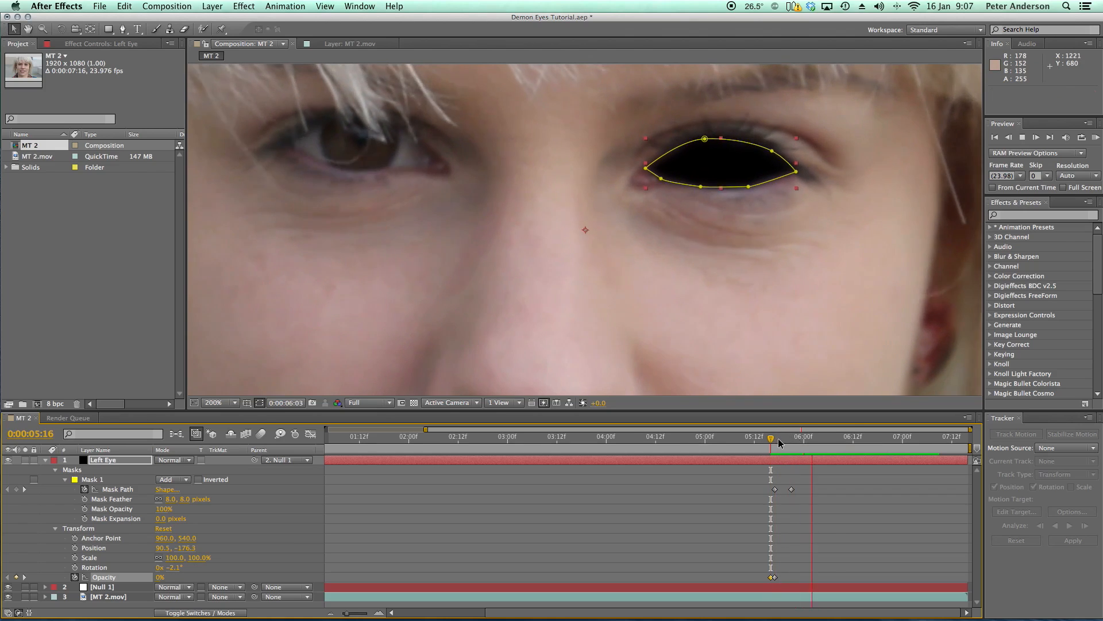
pyautogui.scroll(-4, 733, 336)
pyautogui.click(323, 211)
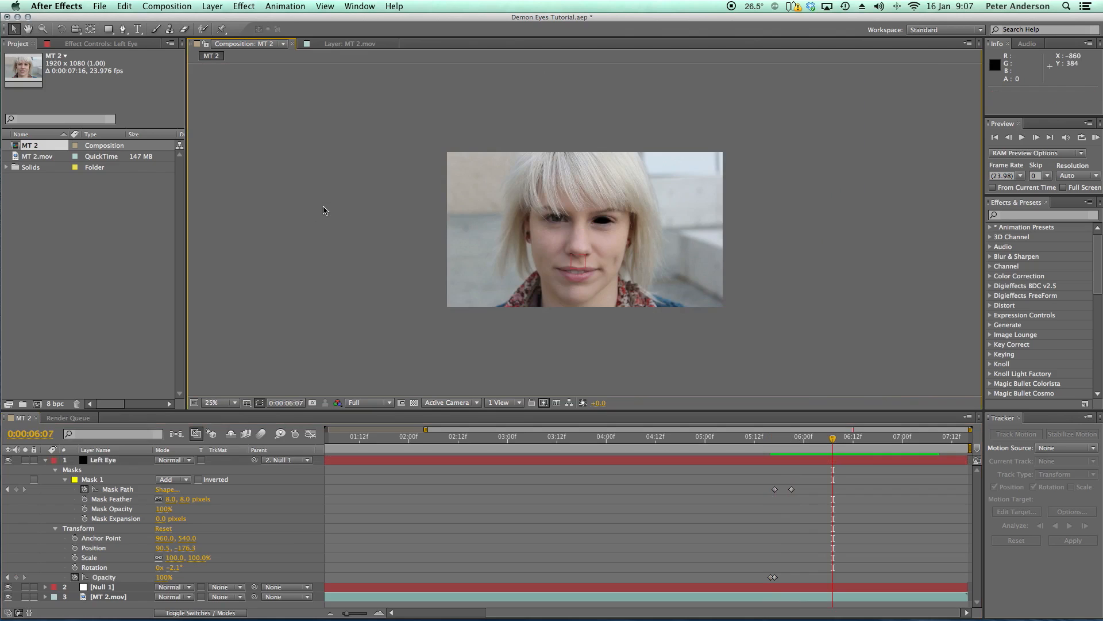
pyautogui.scroll(4, 445, 276)
pyautogui.click(770, 443)
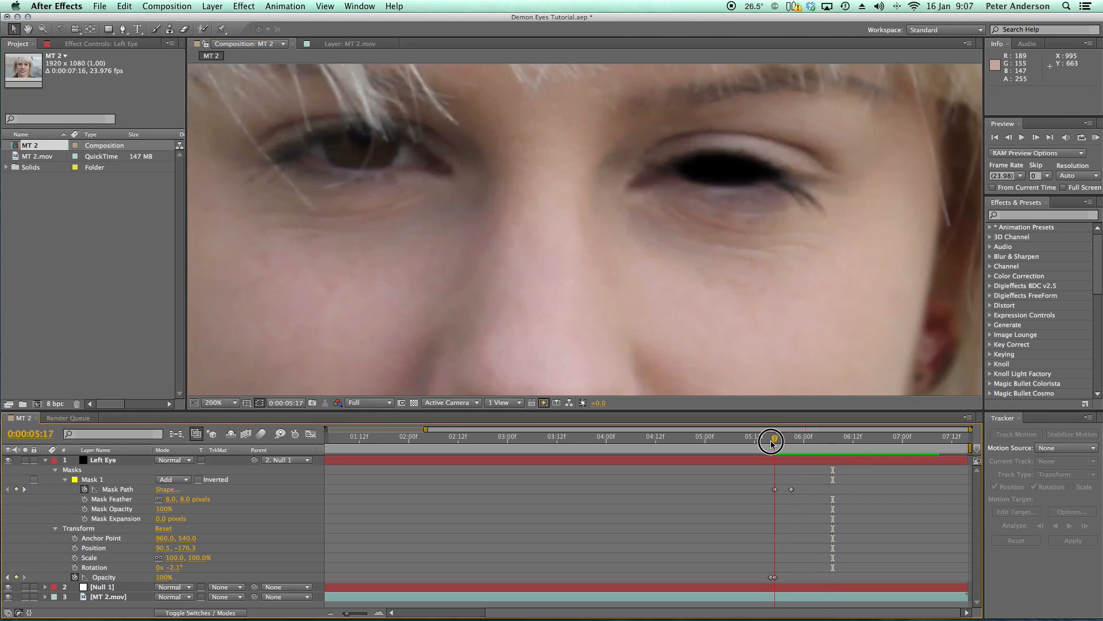
pyautogui.press('space')
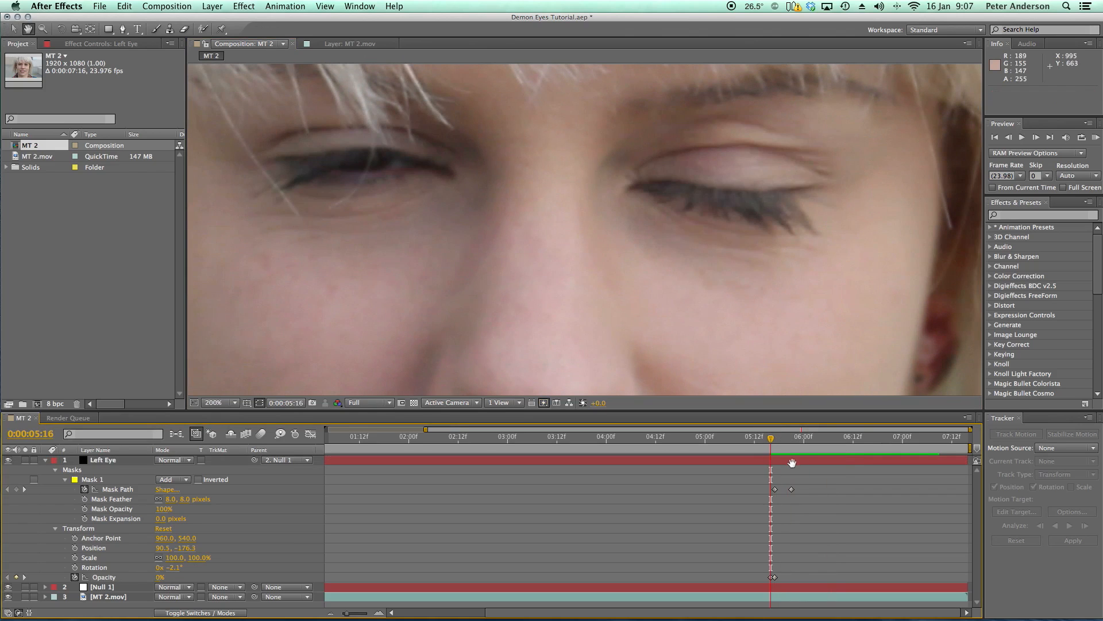
pyautogui.moveTo(771, 442)
pyautogui.mouseDown()
pyautogui.moveTo(844, 443)
pyautogui.moveTo(777, 457)
pyautogui.moveTo(775, 443)
pyautogui.mouseUp()
pyautogui.press('space')
pyautogui.press('space')
pyautogui.press('h')
pyautogui.press('space')
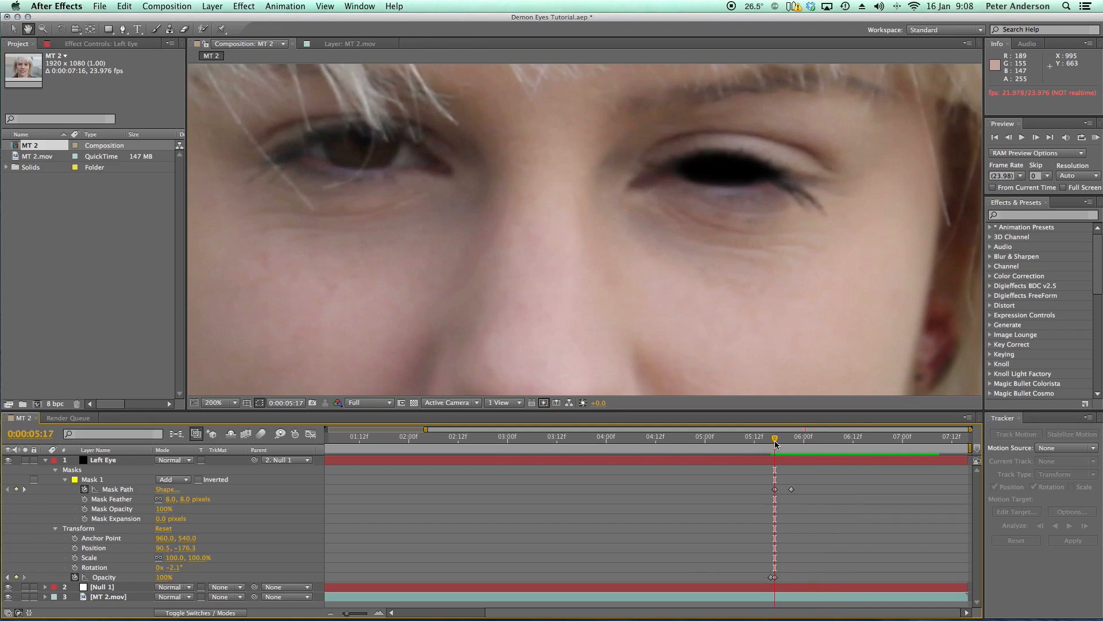
pyautogui.press('space')
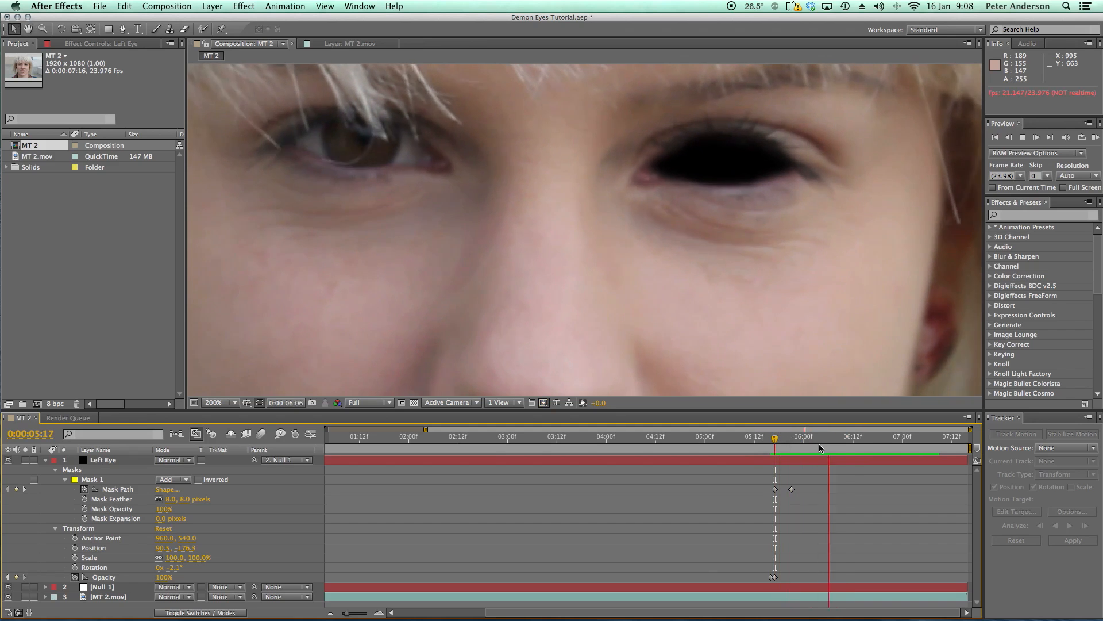
# Step: At 0:00:05:22, duplicate the Left Eye layer and move the copy over the uncovered eye
pyautogui.moveTo(816, 437)
pyautogui.mouseDown()
pyautogui.moveTo(761, 439)
pyautogui.moveTo(840, 441)
pyautogui.moveTo(795, 440)
pyautogui.mouseUp()
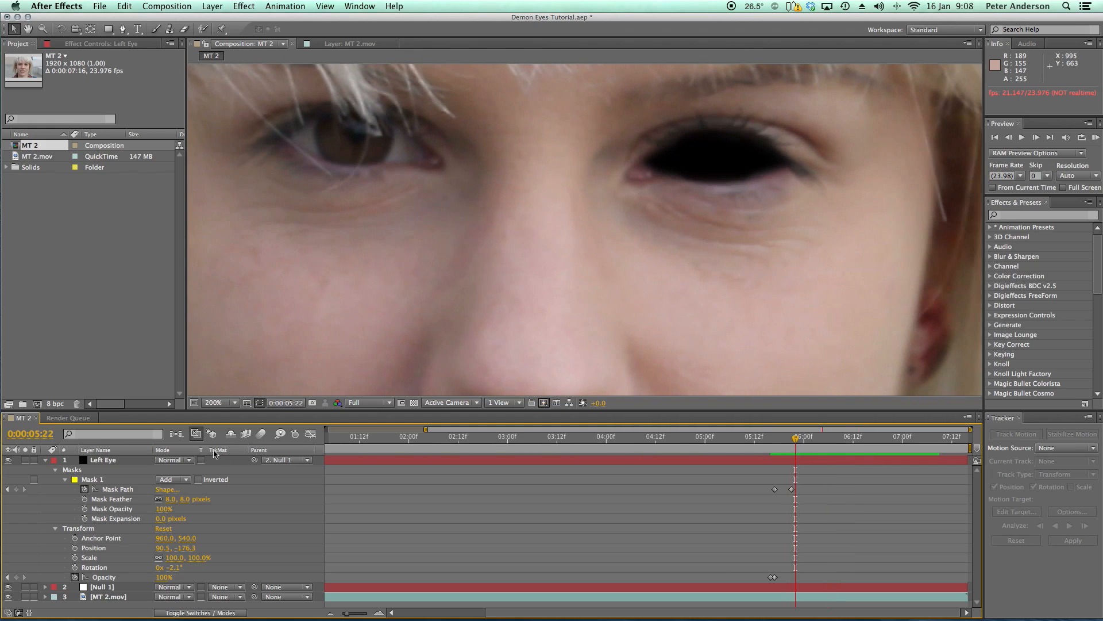
pyautogui.click(46, 459)
pyautogui.click(99, 462)
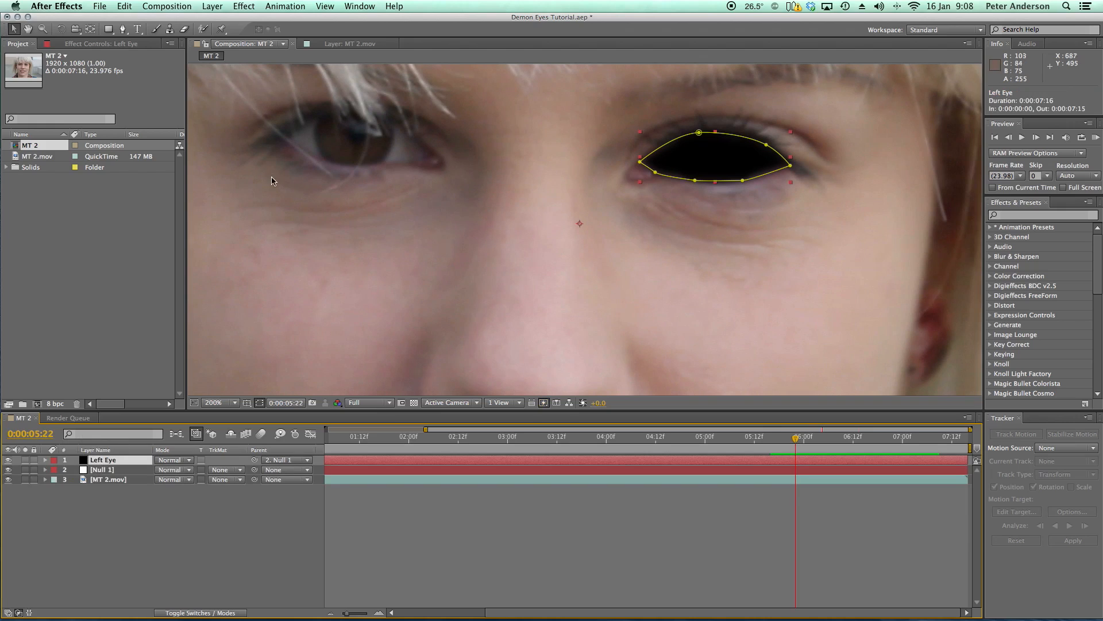
pyautogui.click(125, 6)
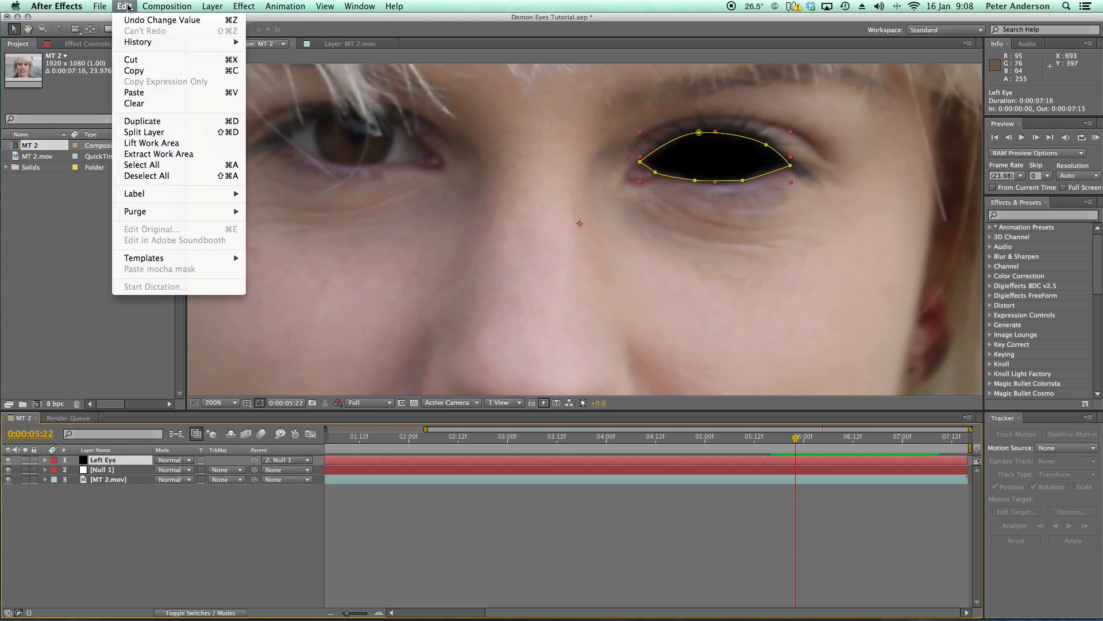
pyautogui.click(141, 121)
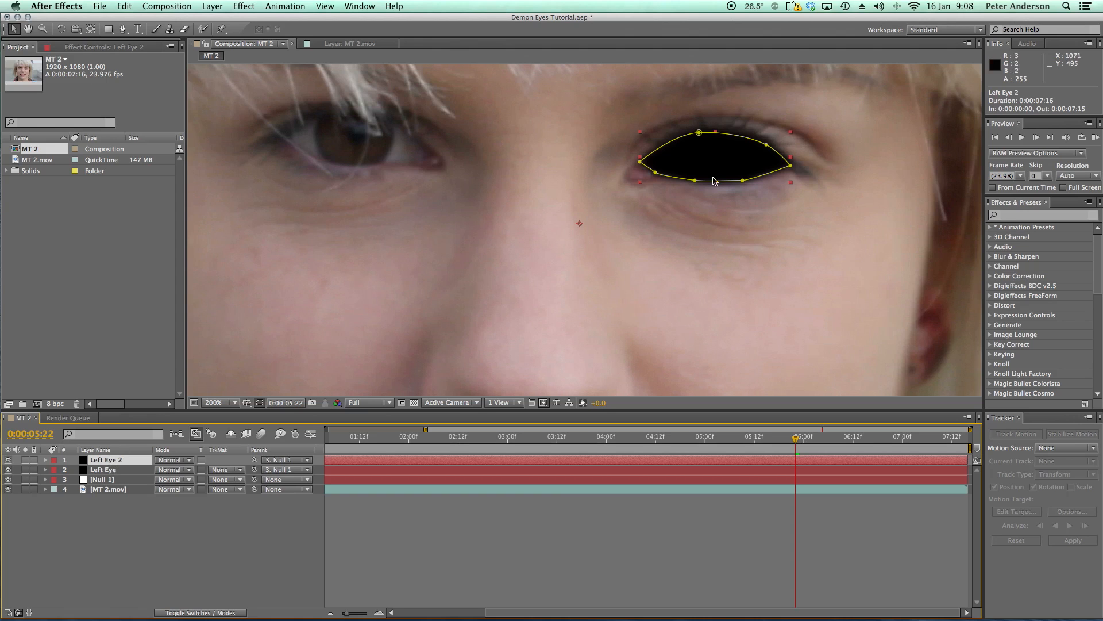
pyautogui.moveTo(728, 168); pyautogui.dragTo(358, 150)
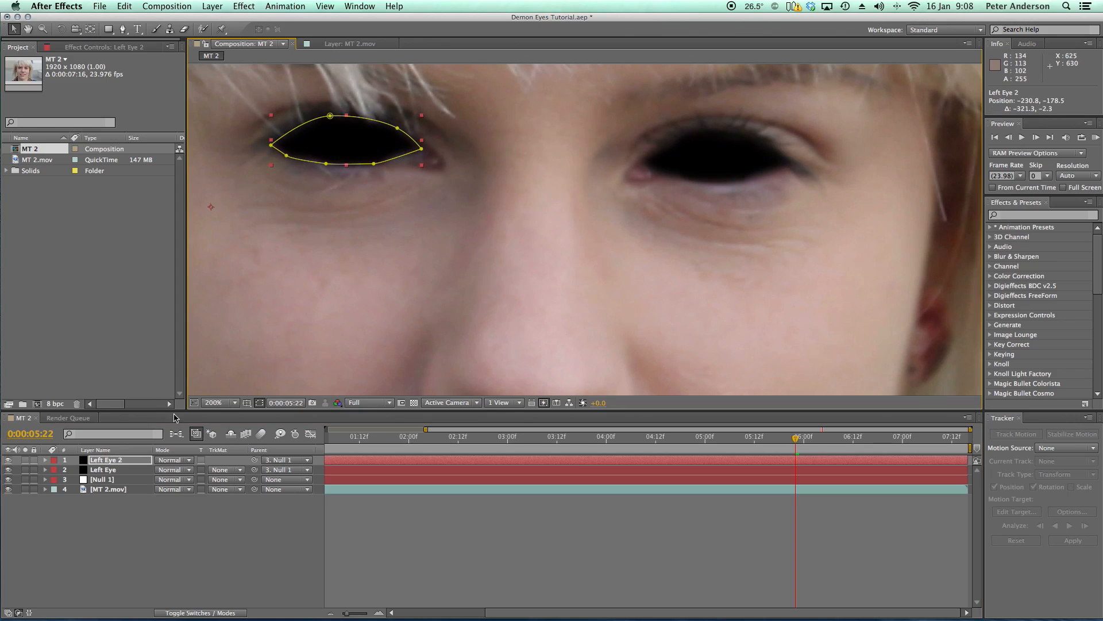
# Step: Rename the duplicated eye layer as Right Eye and move the time to 0:00:05:20
pyautogui.rightClick(112, 461)
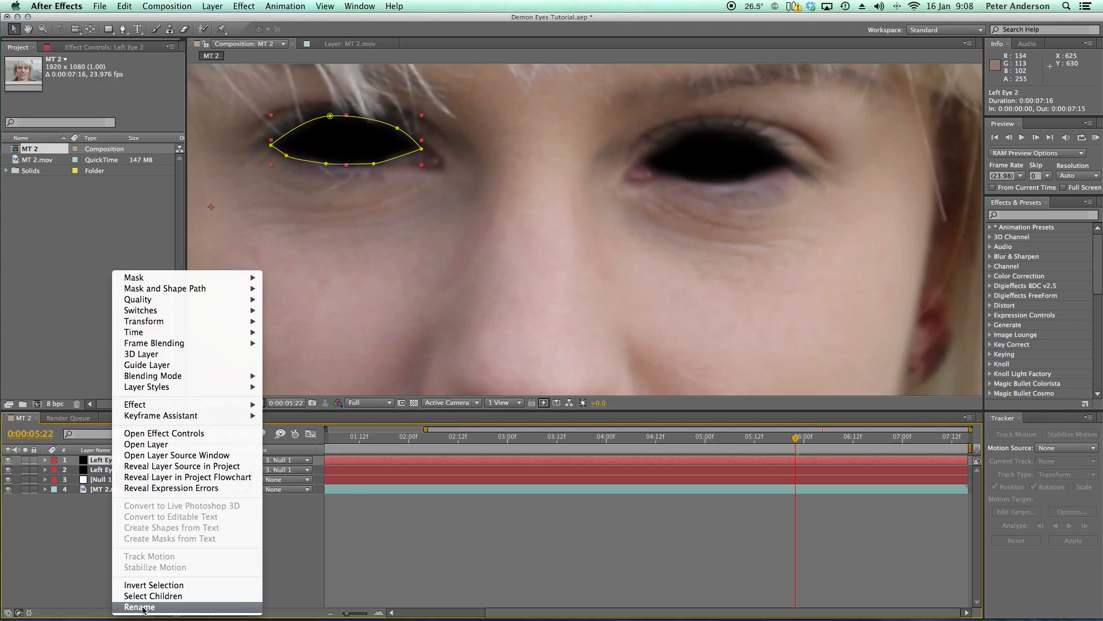
pyautogui.click(144, 610)
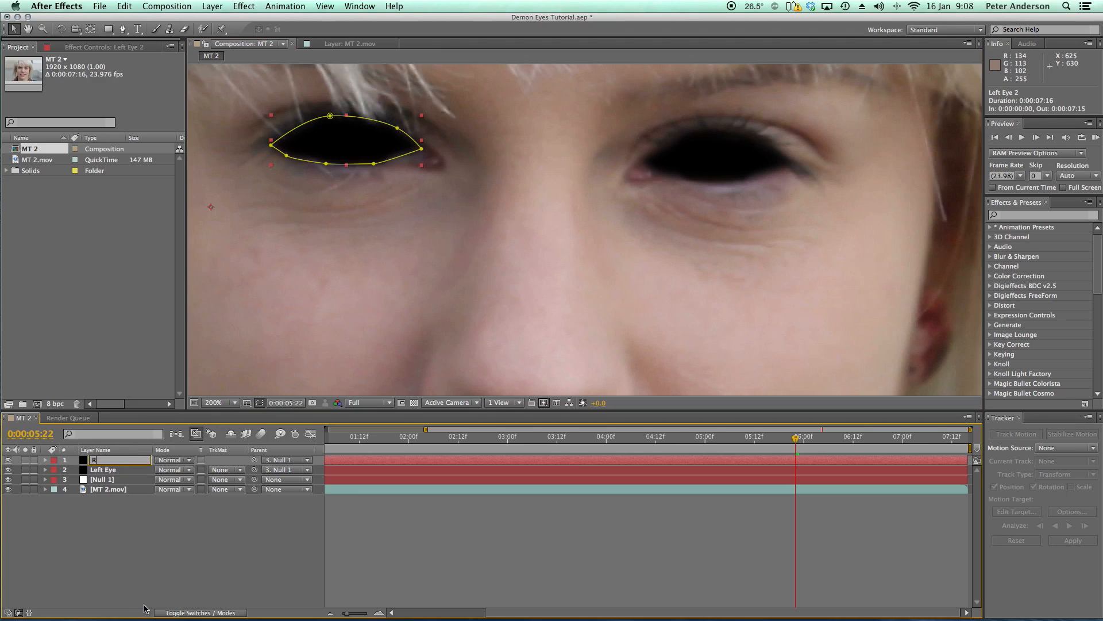
pyautogui.write('Righ Eye')
pyautogui.click(181, 519)
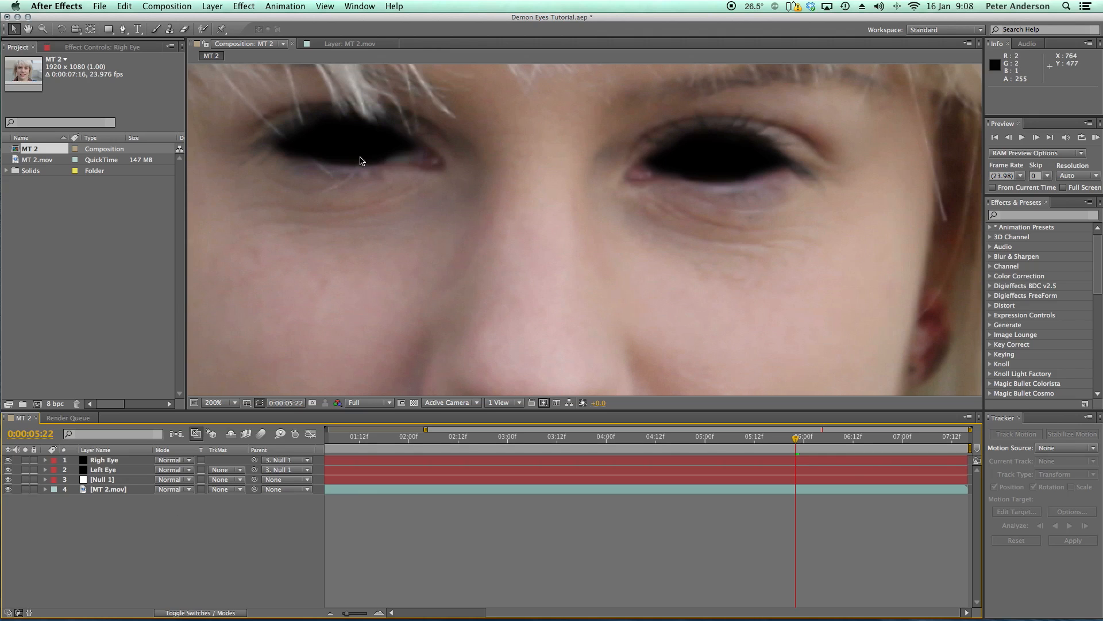
pyautogui.moveTo(796, 440)
pyautogui.mouseDown()
pyautogui.moveTo(760, 439)
pyautogui.moveTo(895, 443)
pyautogui.moveTo(758, 445)
pyautogui.moveTo(787, 446)
pyautogui.mouseUp()
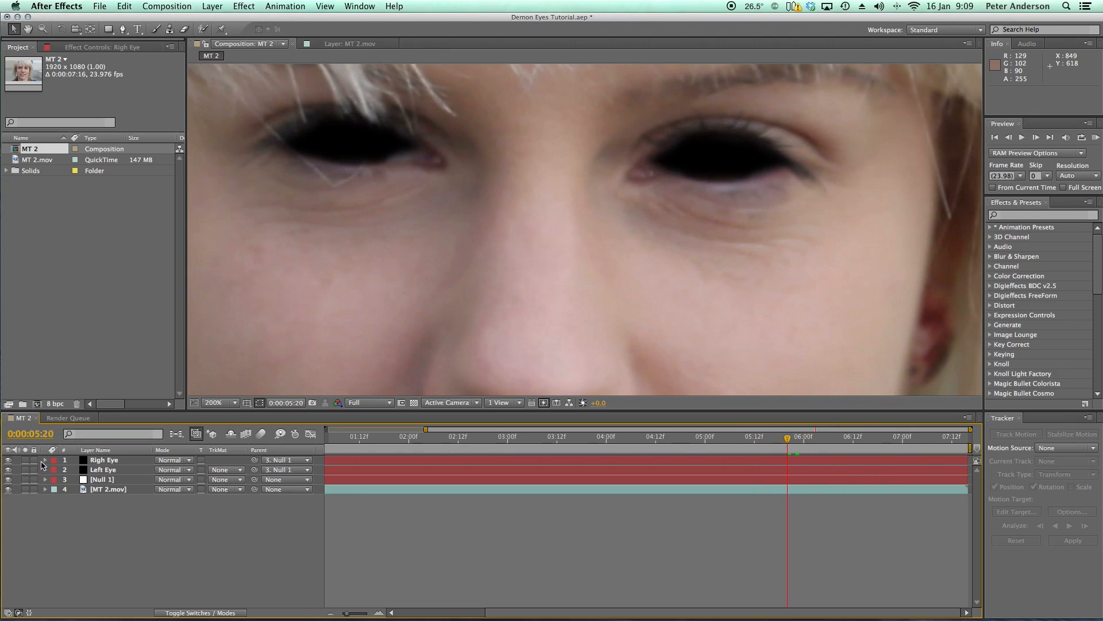
pyautogui.rightClick(105, 464)
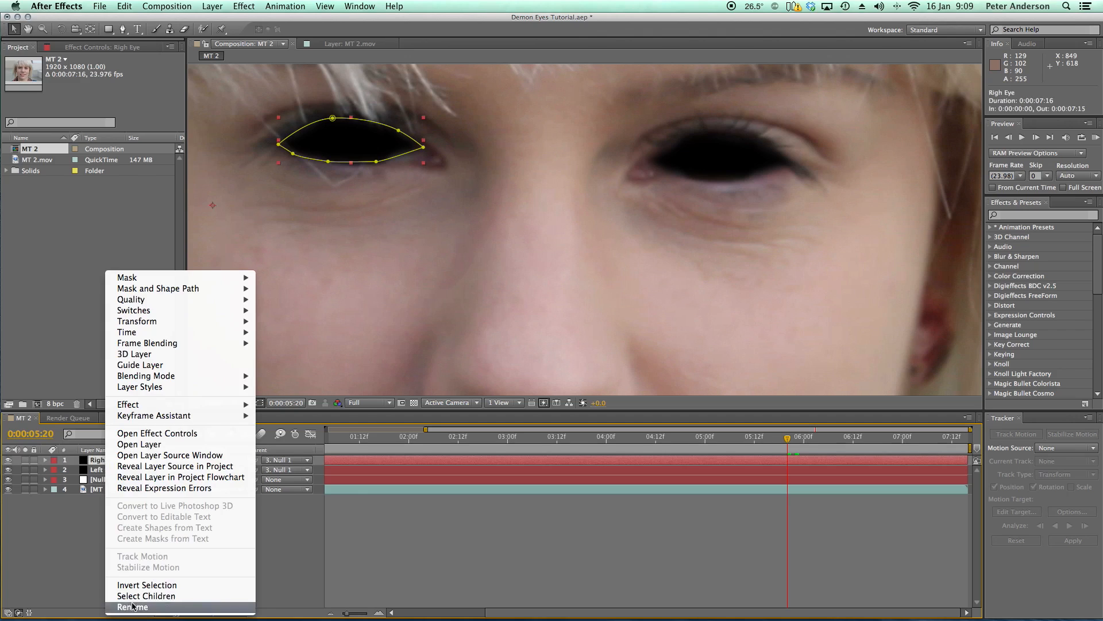
pyautogui.click(132, 607)
pyautogui.click(106, 459)
pyautogui.write('t')
pyautogui.click(139, 521)
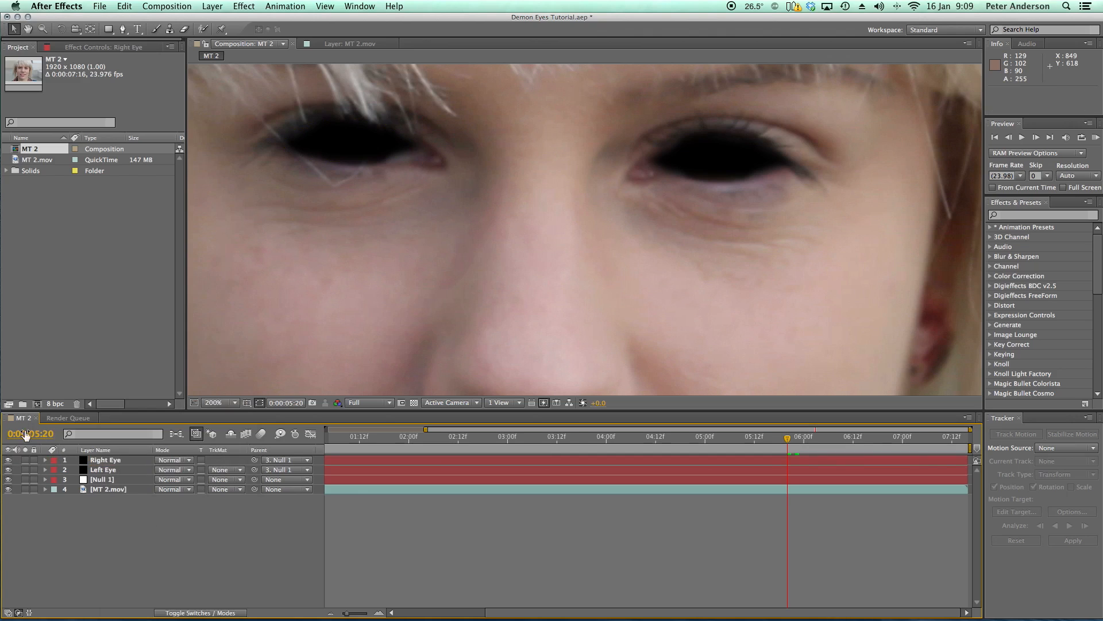
# Step: At 0:00:05:21, reshape the Right Eye layer's Mask 1 path to fit the open eye's lids and inner corner
pyautogui.click(45, 459)
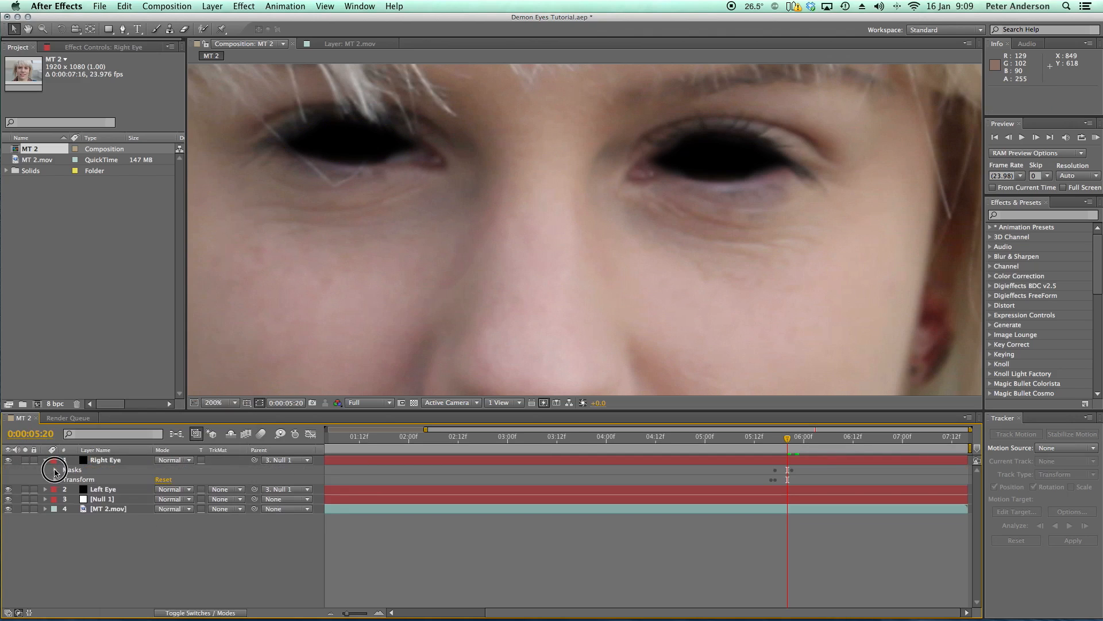
pyautogui.click(56, 470)
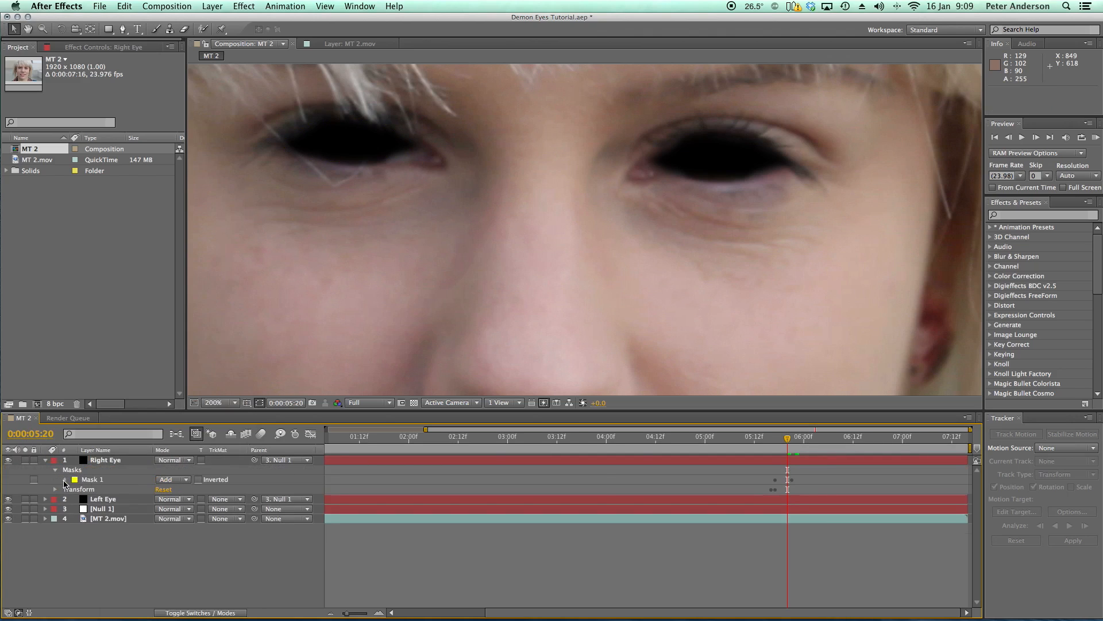
pyautogui.click(64, 480)
pyautogui.moveTo(349, 614); pyautogui.dragTo(365, 614)
pyautogui.moveTo(650, 440); pyautogui.dragTo(661, 440)
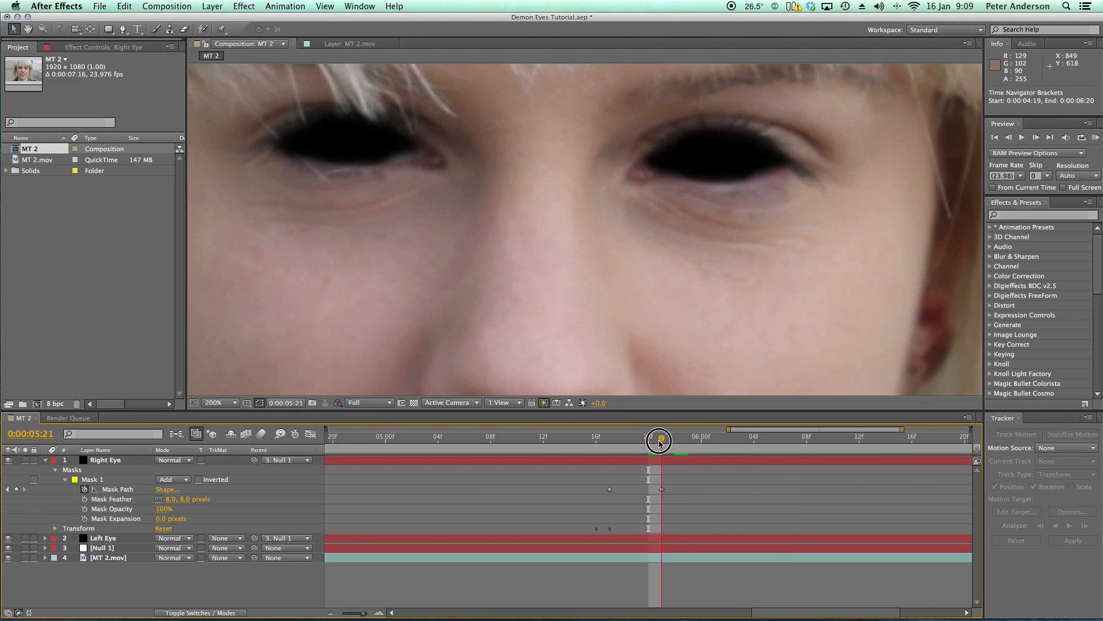
pyautogui.click(103, 460)
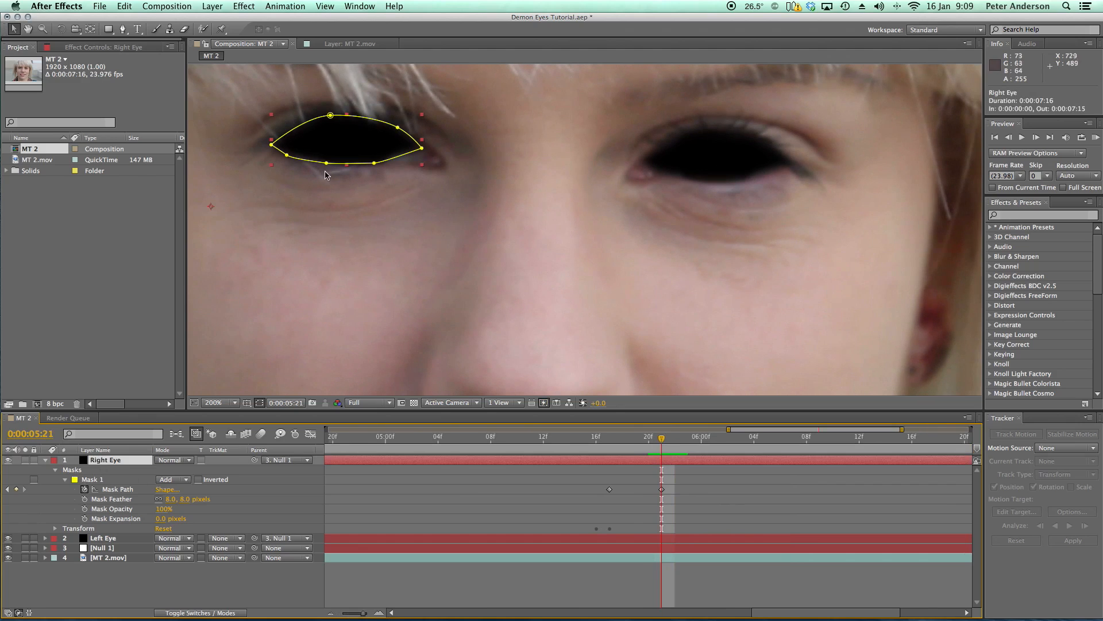
pyautogui.moveTo(373, 166); pyautogui.dragTo(400, 129)
pyautogui.moveTo(330, 115); pyautogui.dragTo(323, 121)
pyautogui.moveTo(271, 145); pyautogui.dragTo(431, 157)
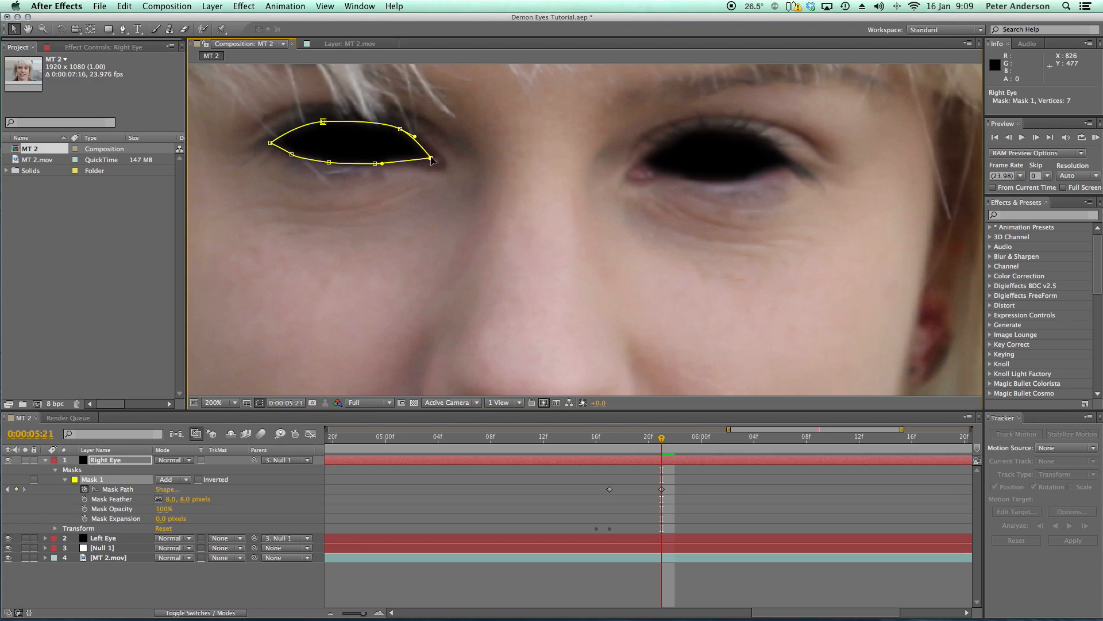
# Step: At 0:00:05:17, reshape the Right Eye layer's Mask 1 path to fit the partly opened eye
pyautogui.moveTo(663, 442); pyautogui.dragTo(609, 443)
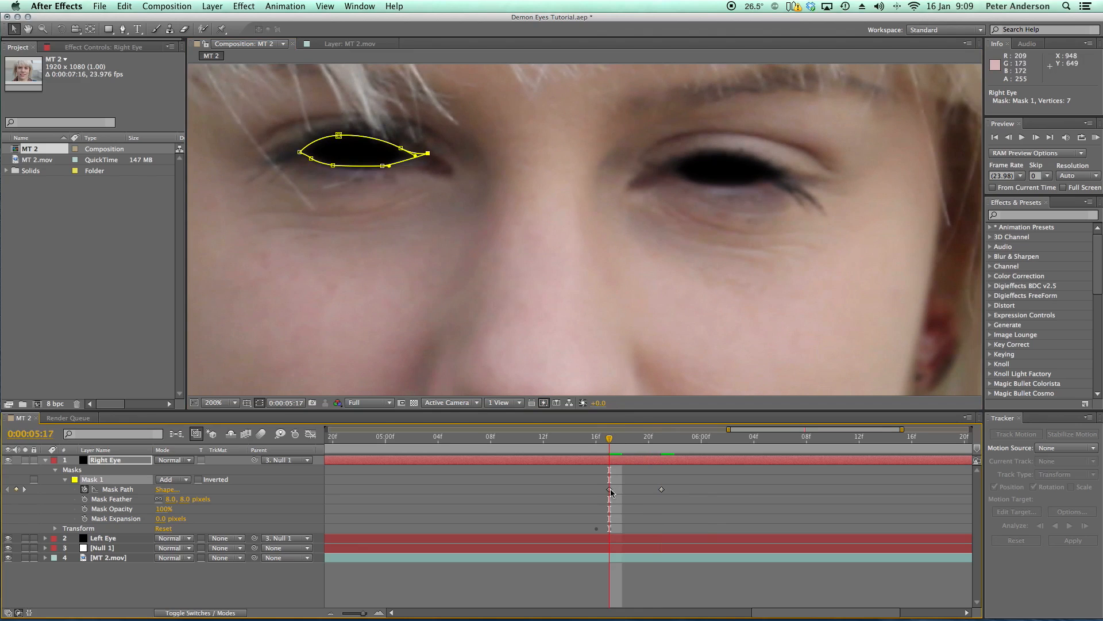
pyautogui.moveTo(339, 138)
pyautogui.mouseDown()
pyautogui.moveTo(333, 178)
pyautogui.moveTo(337, 140)
pyautogui.mouseUp()
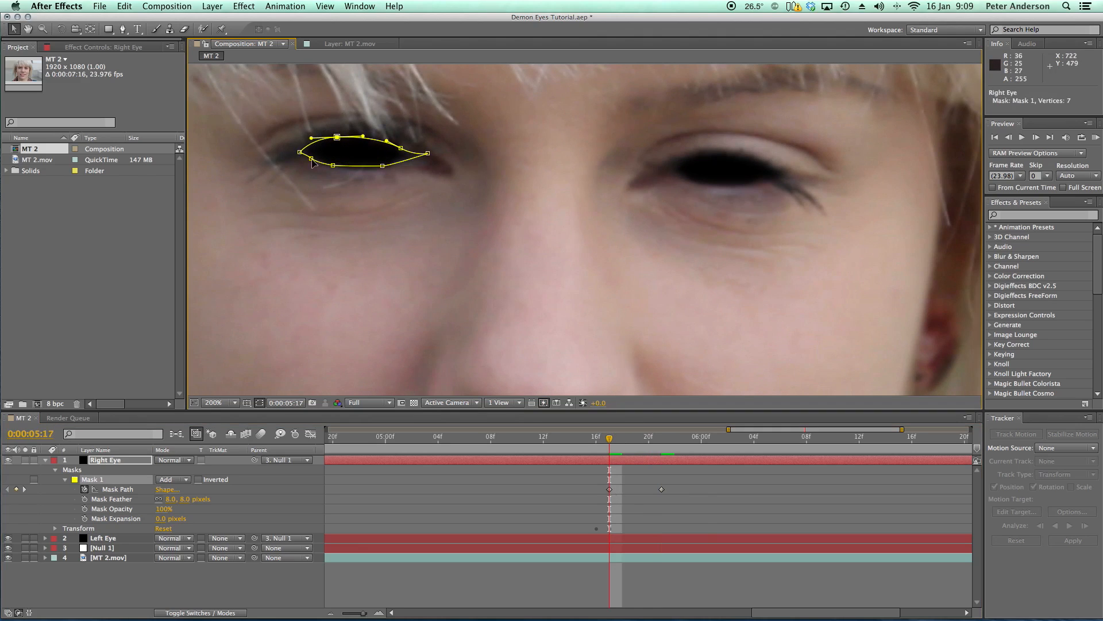
pyautogui.click(311, 159)
pyautogui.click(299, 153)
pyautogui.moveTo(333, 166); pyautogui.dragTo(406, 144)
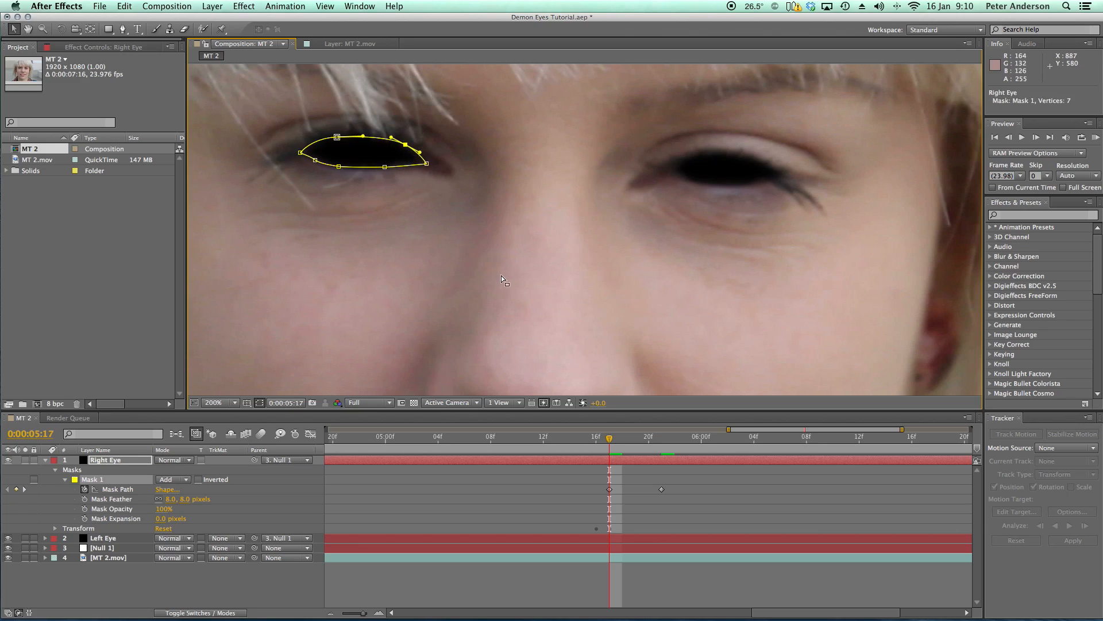
# Step: Shift the Right Eye layer's two Opacity keyframes one frame earlier, to 0:00:05:15 and 0:00:05:16
pyautogui.press(',')
pyautogui.press(',')
pyautogui.press(',')
pyautogui.press(',')
pyautogui.press(',')
pyautogui.press(',')
pyautogui.press(',')
pyautogui.press(',')
pyautogui.press(',')
pyautogui.press(',')
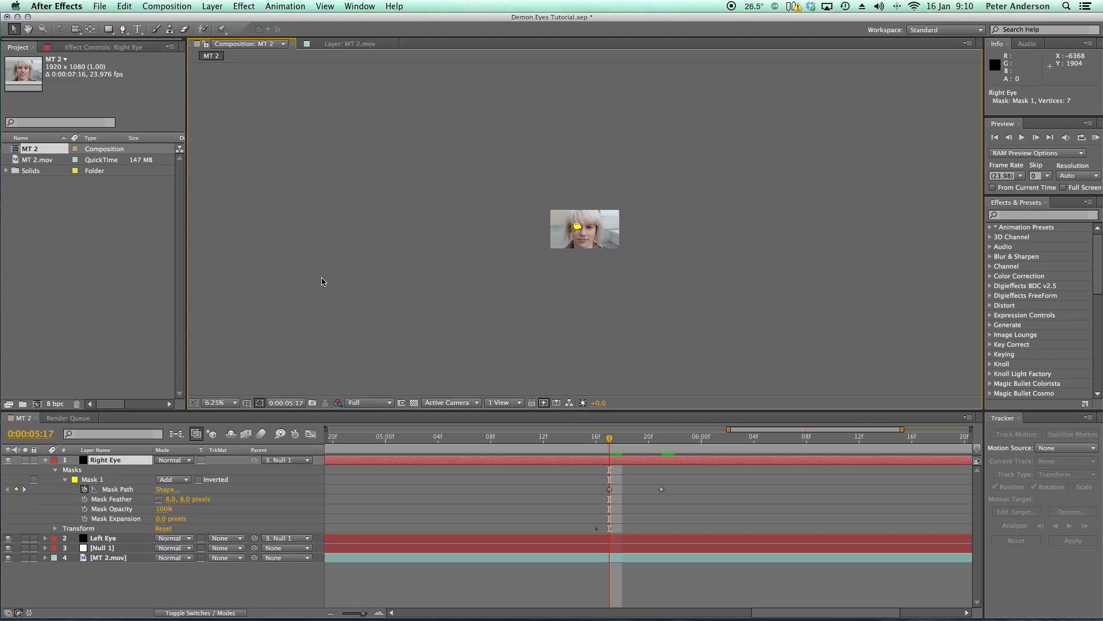
pyautogui.press('/')
pyautogui.moveTo(612, 440)
pyautogui.mouseDown()
pyautogui.moveTo(588, 440)
pyautogui.moveTo(634, 444)
pyautogui.moveTo(598, 448)
pyautogui.mouseUp()
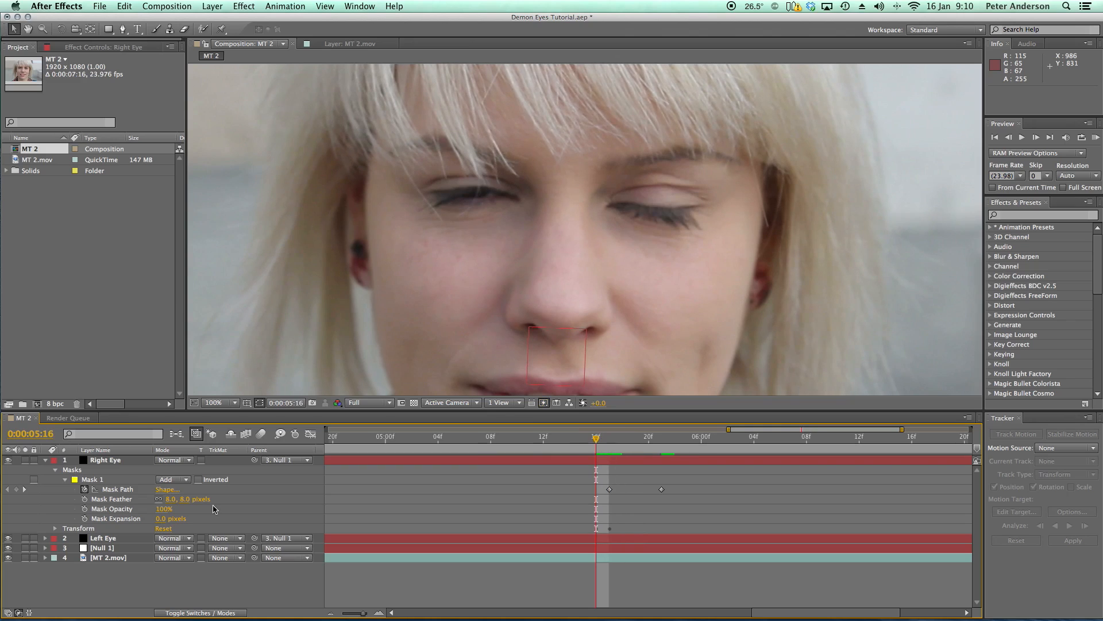
pyautogui.click(55, 529)
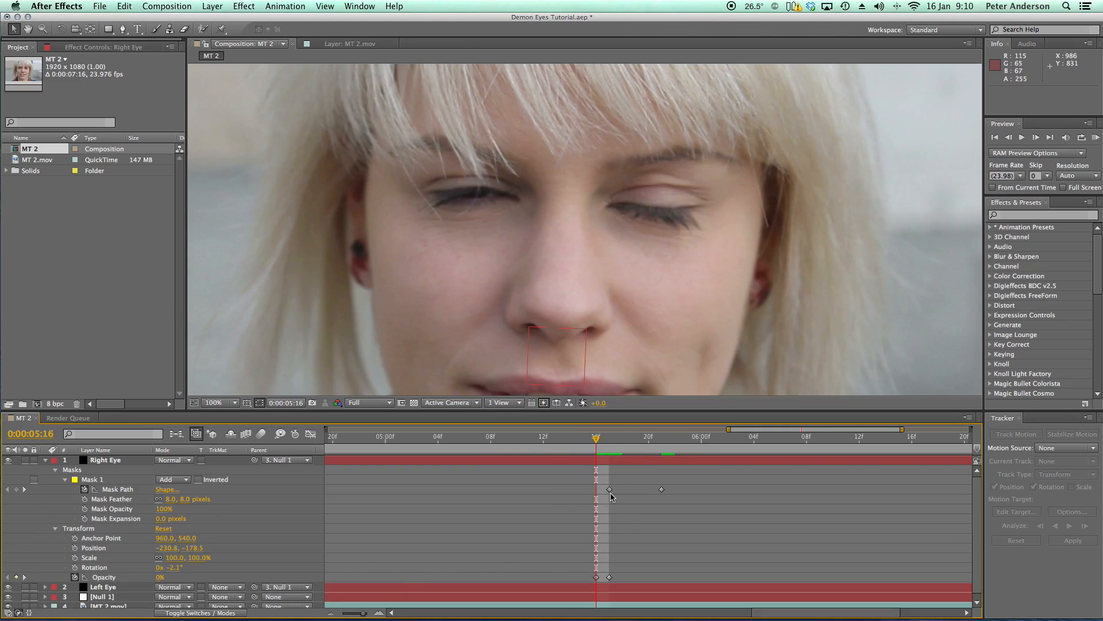
pyautogui.moveTo(364, 615); pyautogui.dragTo(367, 615)
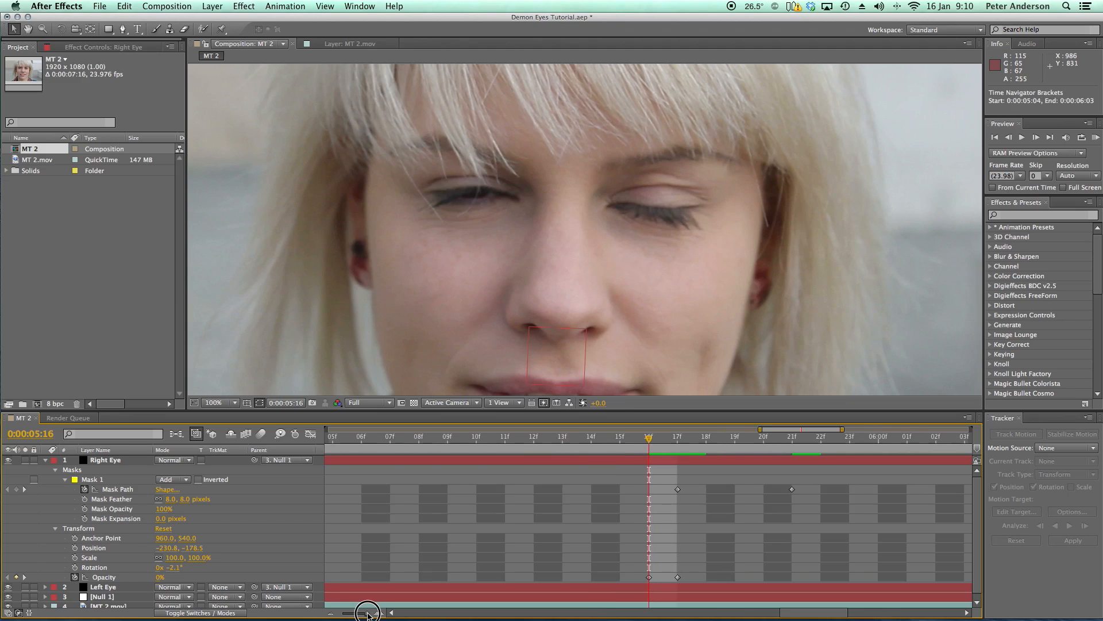
pyautogui.moveTo(650, 579)
pyautogui.mouseDown()
pyautogui.moveTo(625, 580)
pyautogui.moveTo(650, 578)
pyautogui.mouseUp()
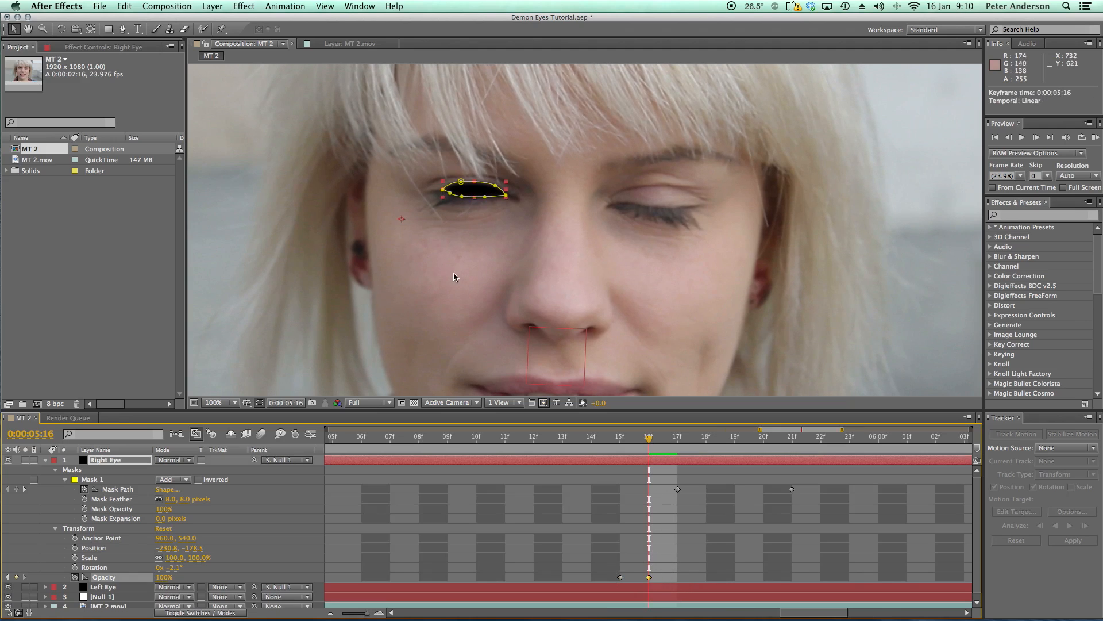
pyautogui.click(543, 260)
# Step: At 0:00:05:16, reshape the Right Eye layer's Mask 1 path into a narrow sliver matching the barely open eyelids
pyautogui.click(648, 440)
pyautogui.click(107, 460)
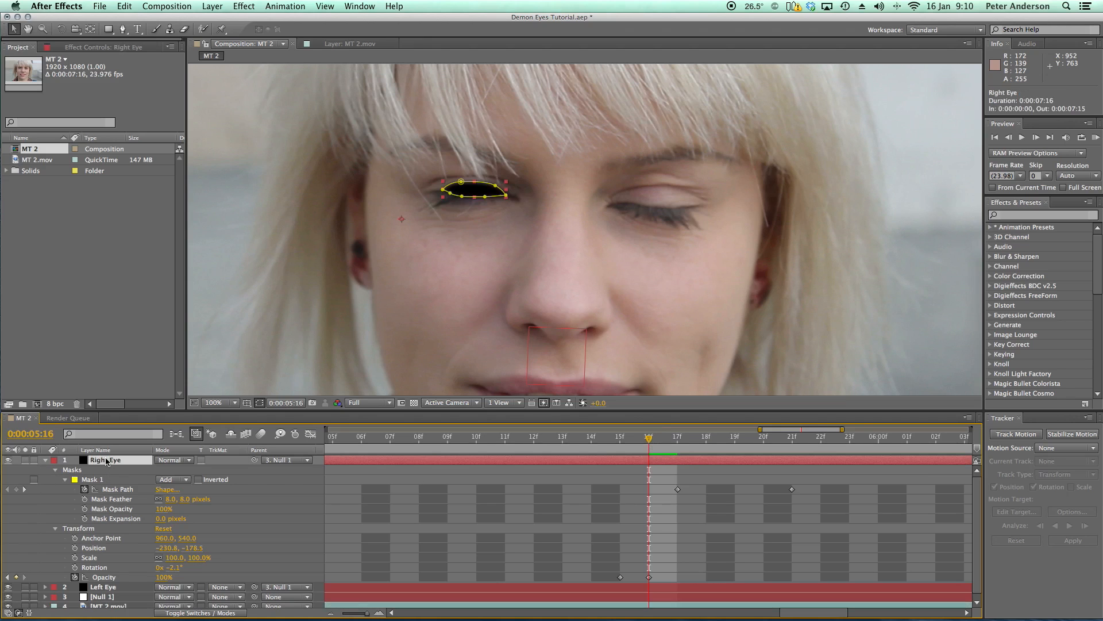
pyautogui.press('.')
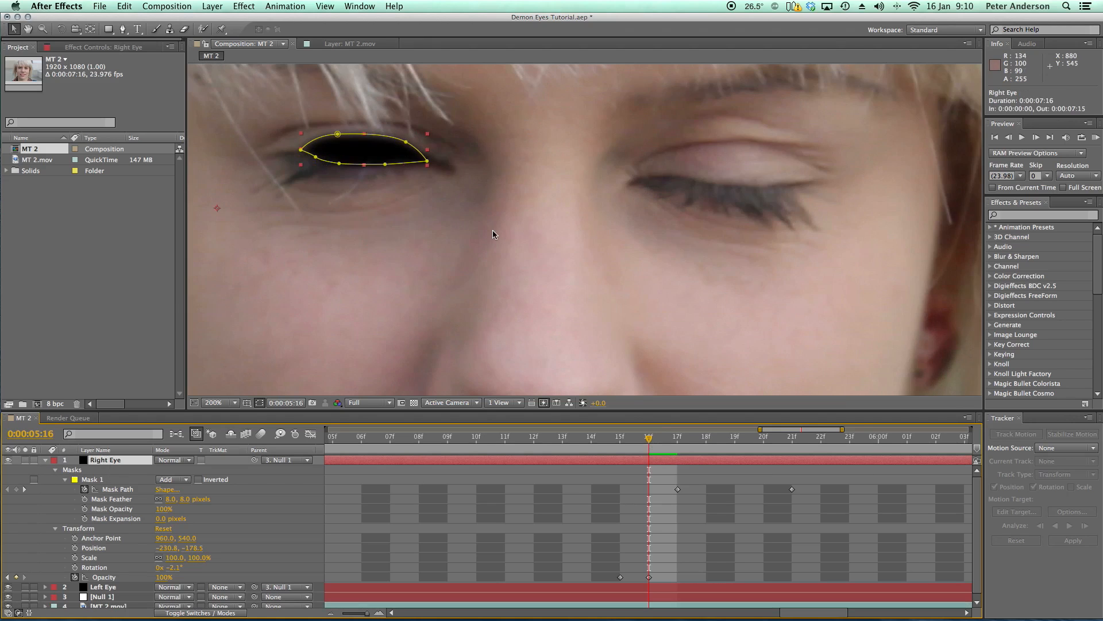
pyautogui.click(385, 165)
pyautogui.moveTo(386, 165)
pyautogui.mouseDown()
pyautogui.moveTo(384, 149)
pyautogui.moveTo(382, 166)
pyautogui.mouseUp()
pyautogui.moveTo(338, 135); pyautogui.dragTo(409, 151)
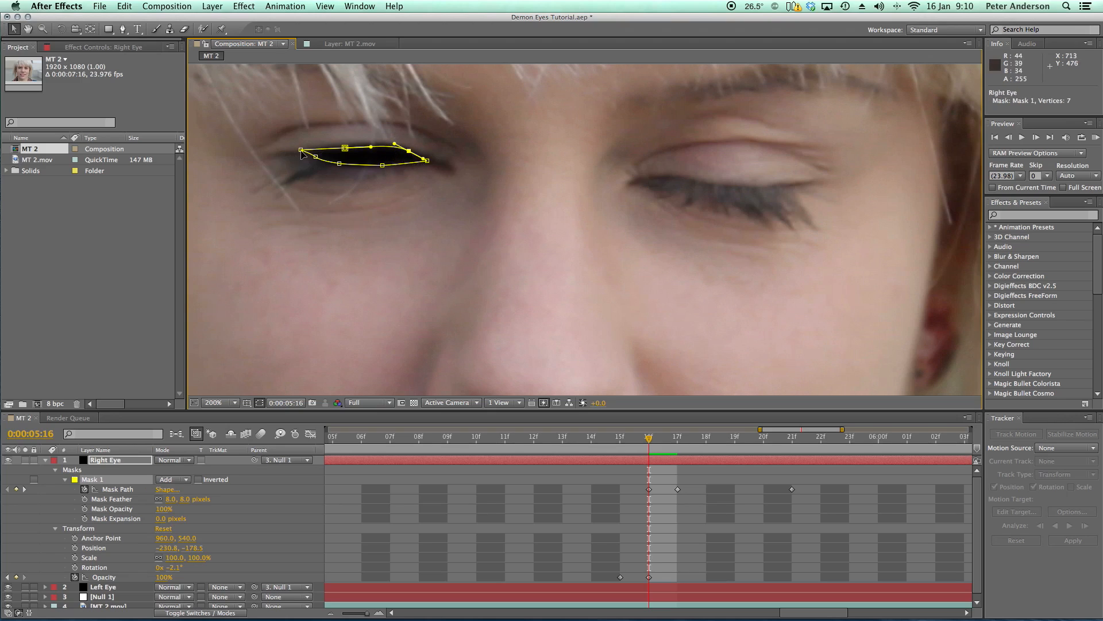
pyautogui.moveTo(316, 157); pyautogui.dragTo(423, 160)
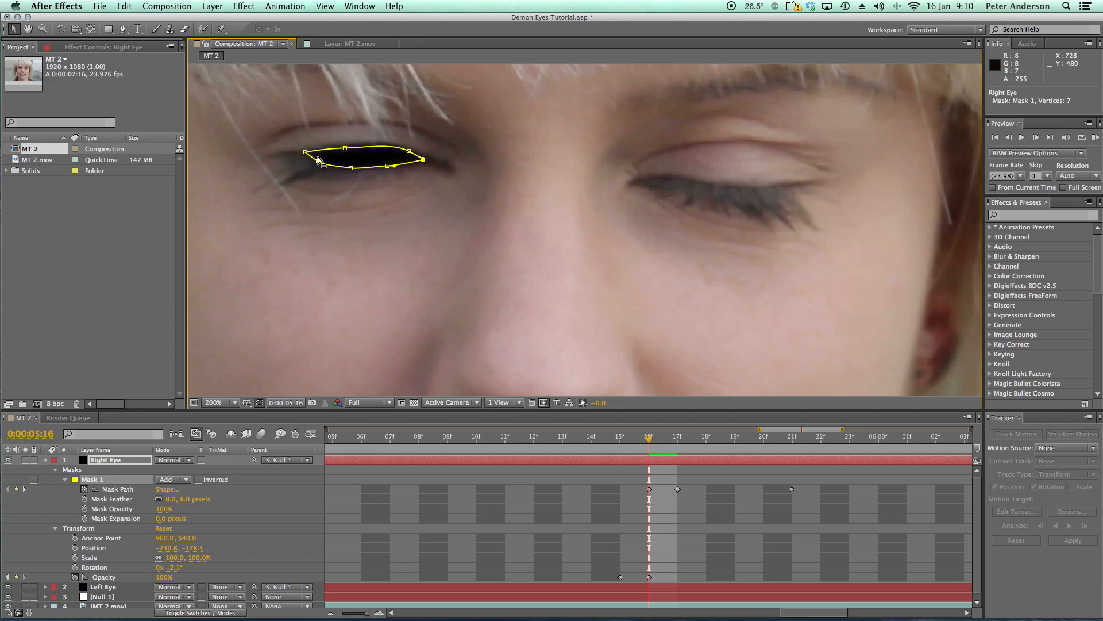
pyautogui.moveTo(319, 163); pyautogui.dragTo(320, 164)
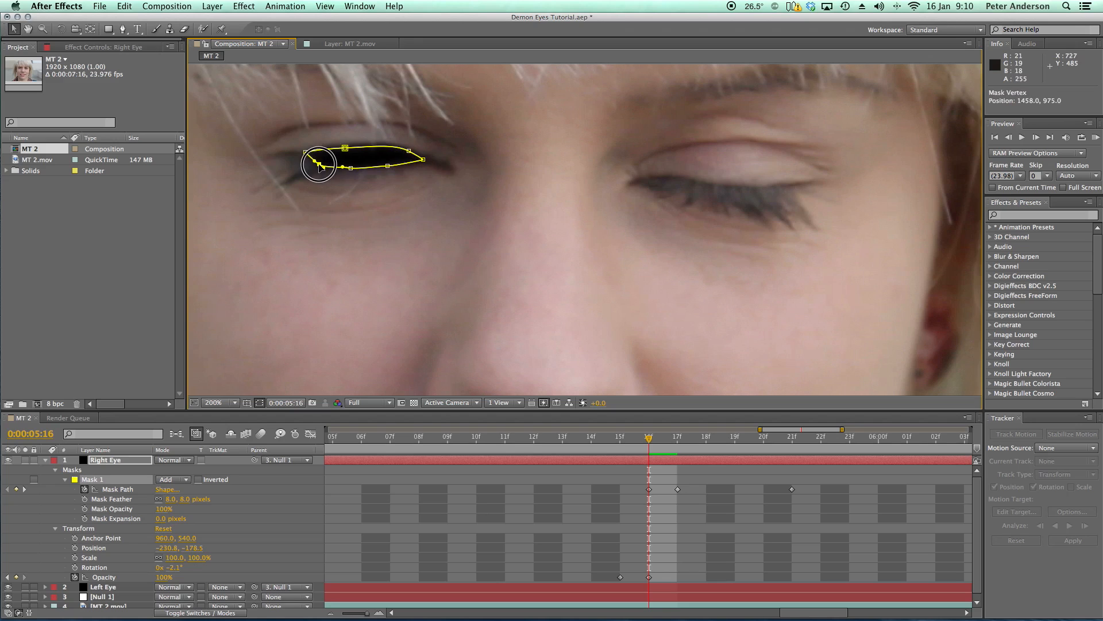
# Step: Play the composition from around 0:00:05:15 to check how both black eyes appear as the eyelids open
pyautogui.scroll(-2, 367, 238)
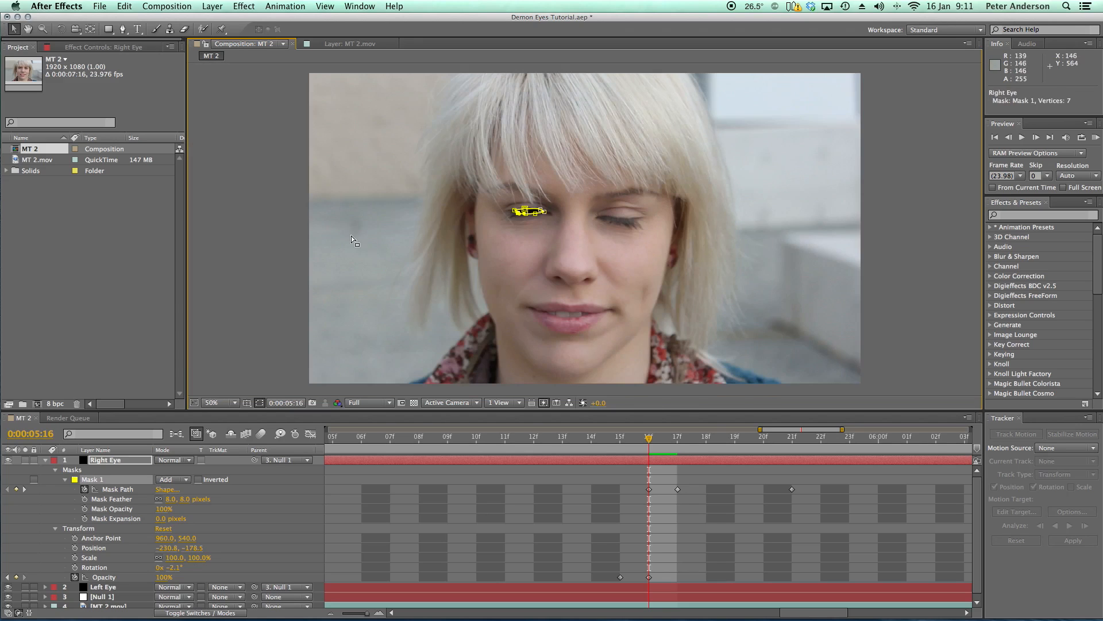
pyautogui.click(286, 222)
pyautogui.scroll(2, 286, 216)
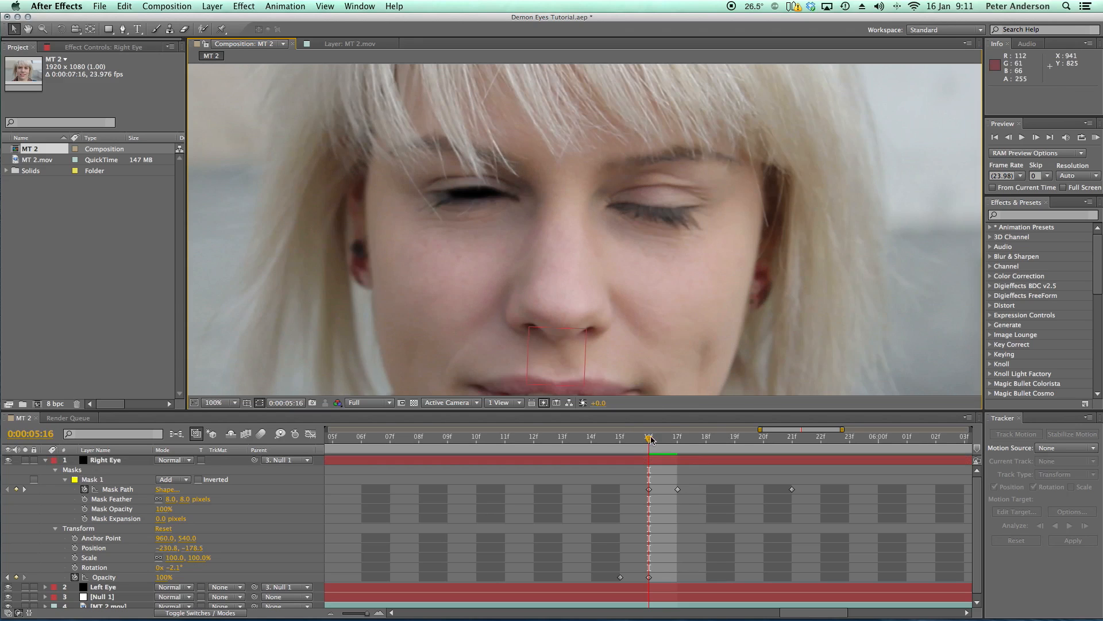
pyautogui.moveTo(651, 439); pyautogui.dragTo(621, 440)
pyautogui.press('h')
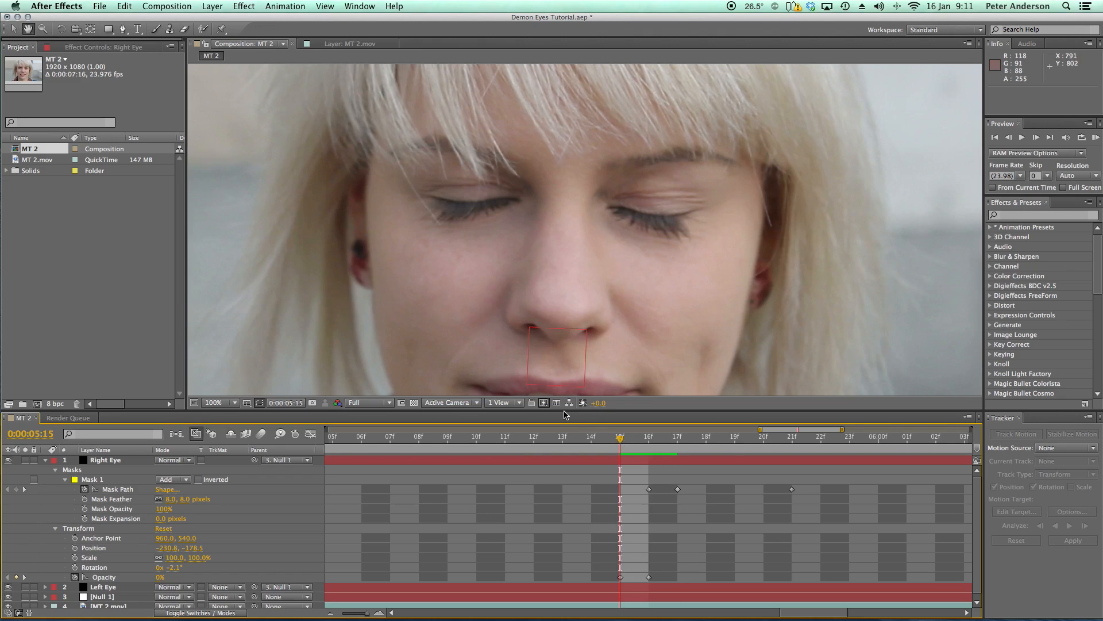
pyautogui.press('space')
pyautogui.moveTo(390, 428); pyautogui.dragTo(435, 443)
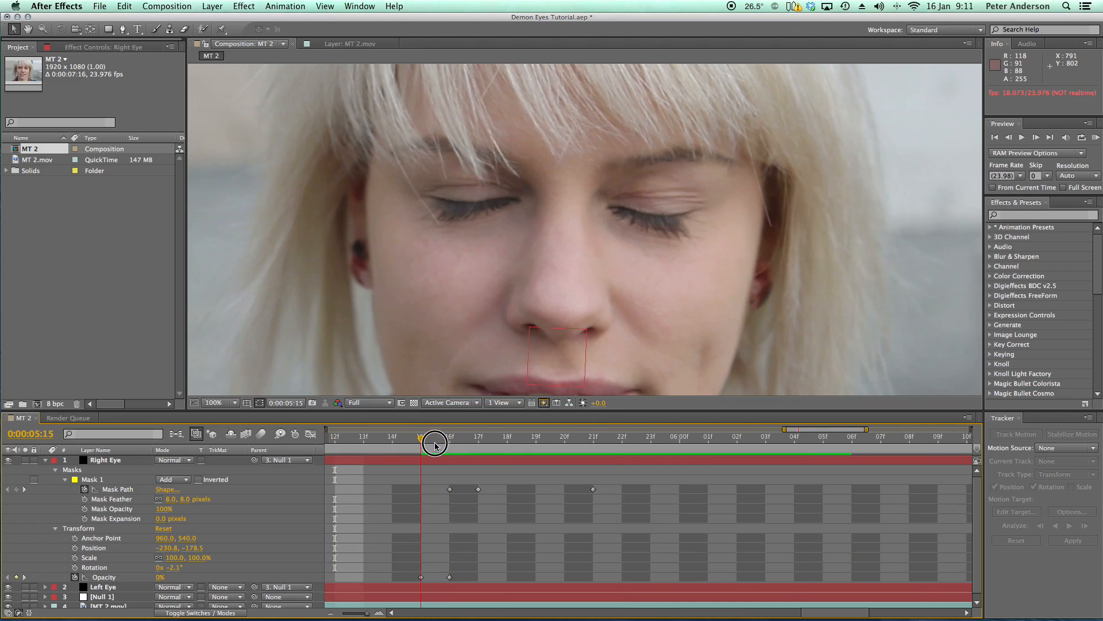
pyautogui.press('space')
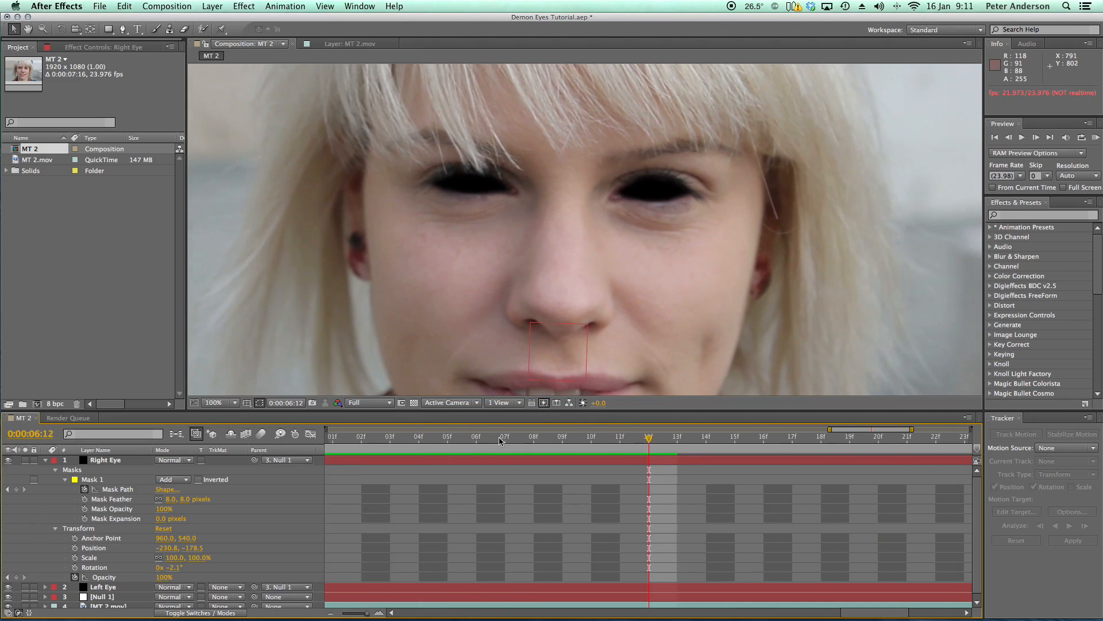
pyautogui.scroll(-3, 506, 292)
pyautogui.scroll(3, 505, 295)
# Step: At 0:00:05:19, hide the Right Eye, Left Eye and Null 1 layers and duplicate the MT 2.mov layer
pyautogui.moveTo(634, 440); pyautogui.dragTo(527, 439)
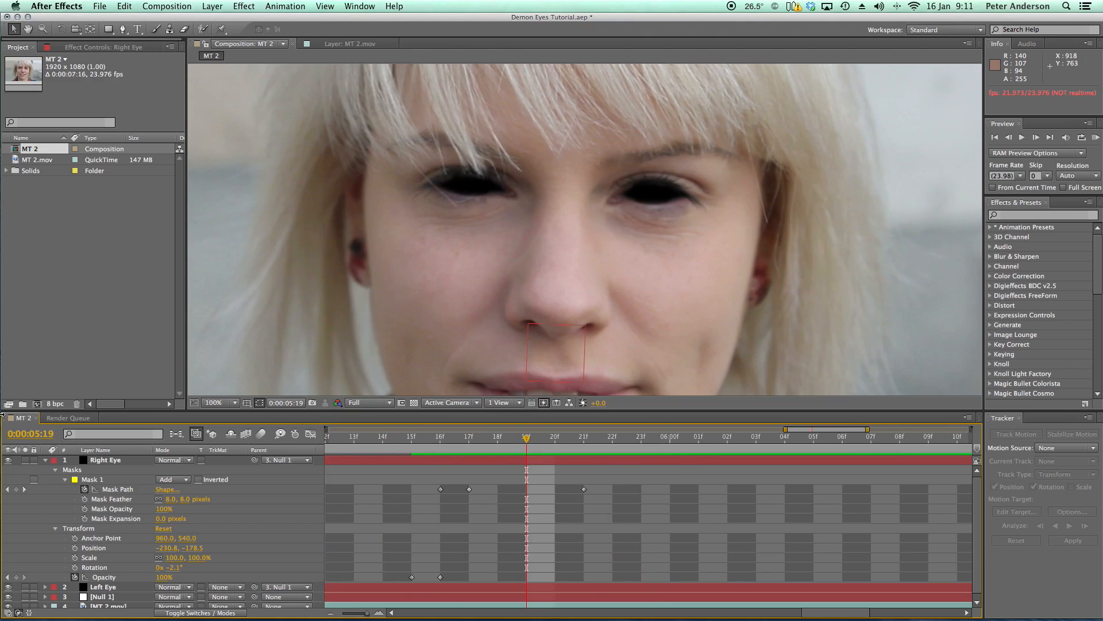
pyautogui.click(46, 461)
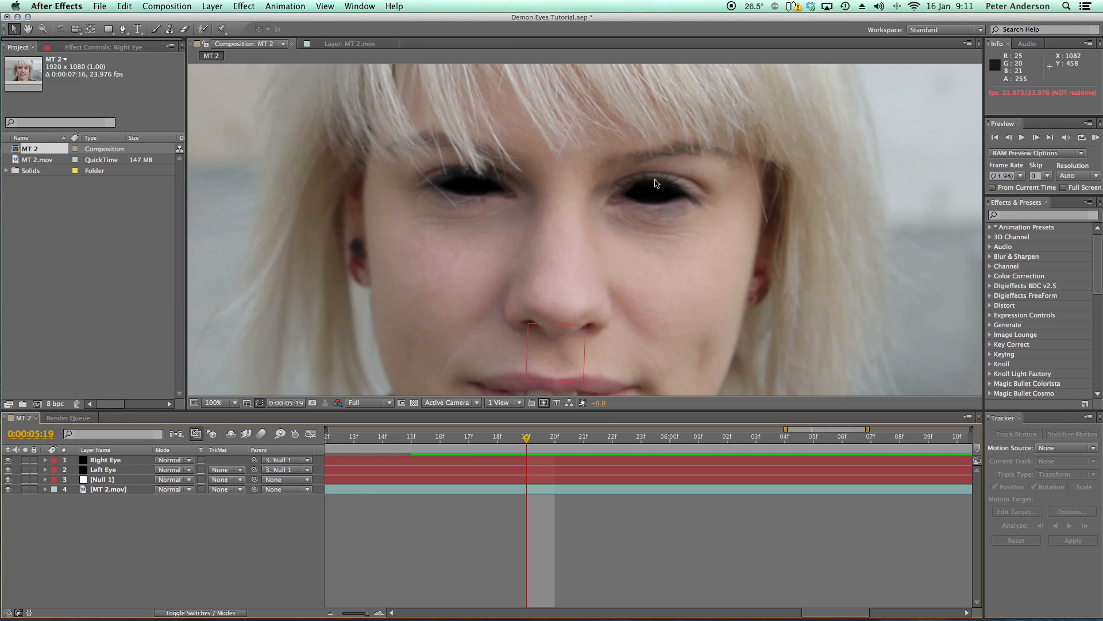
pyautogui.click(107, 490)
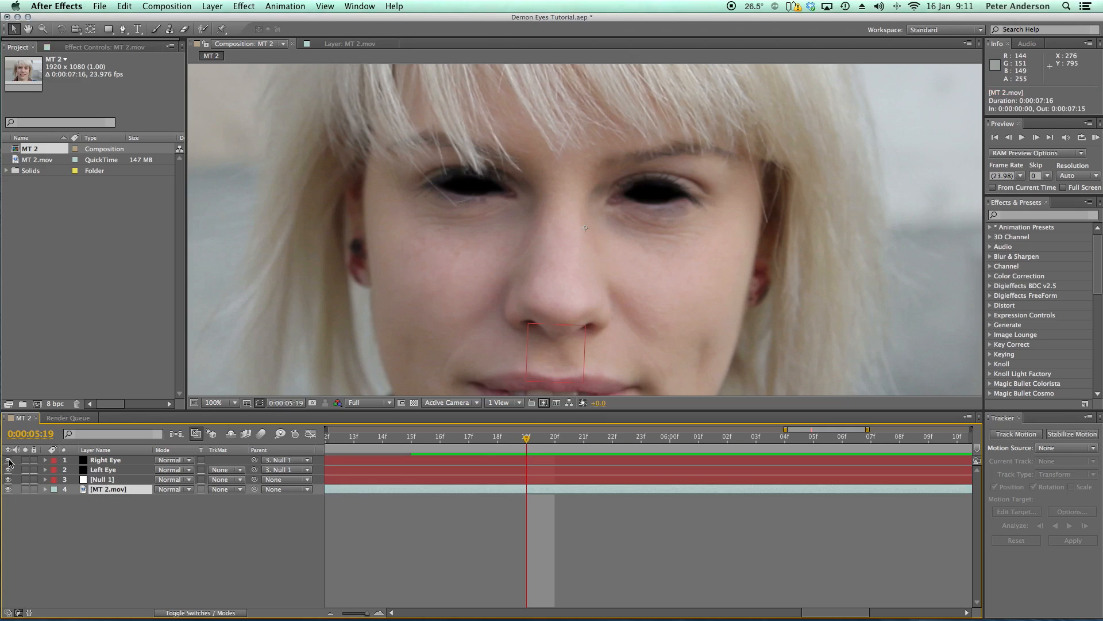
pyautogui.moveTo(8, 461); pyautogui.dragTo(9, 482)
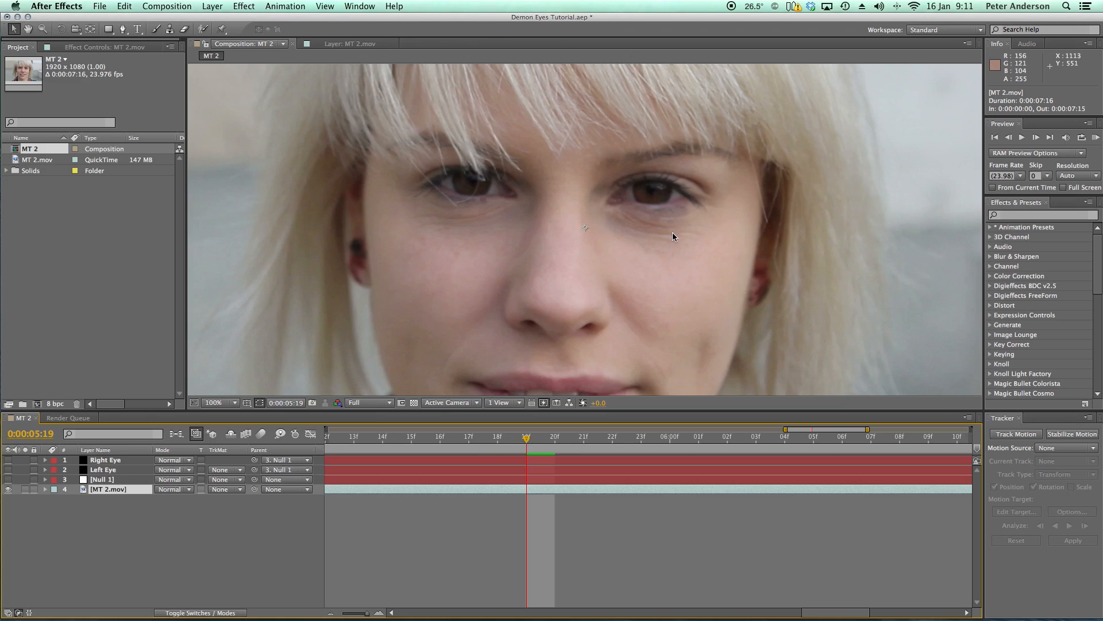
pyautogui.press('.')
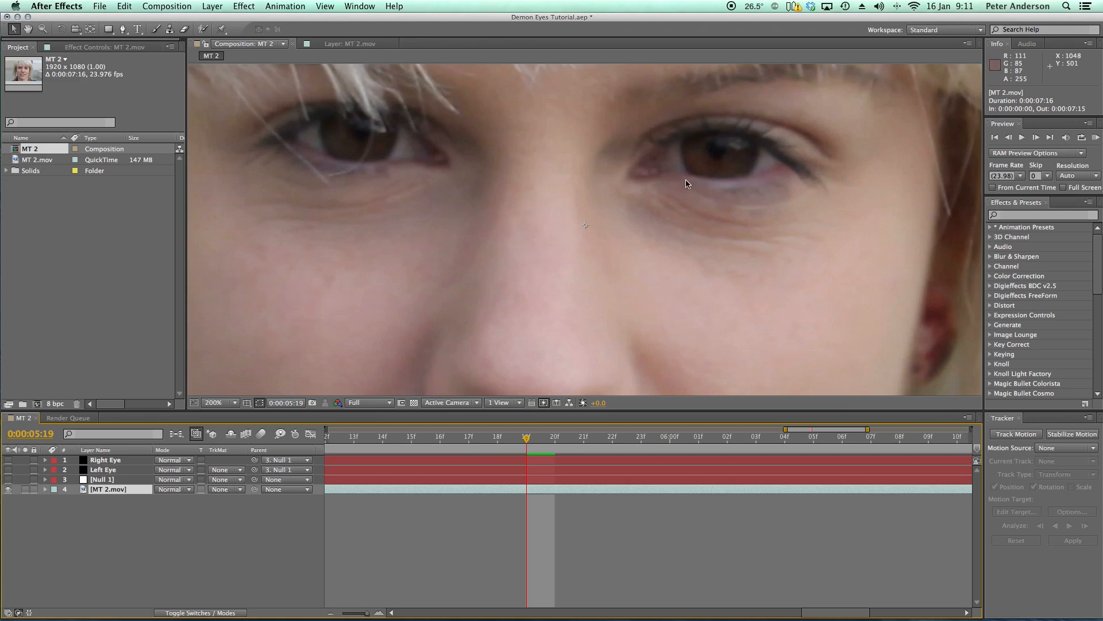
pyautogui.click(124, 6)
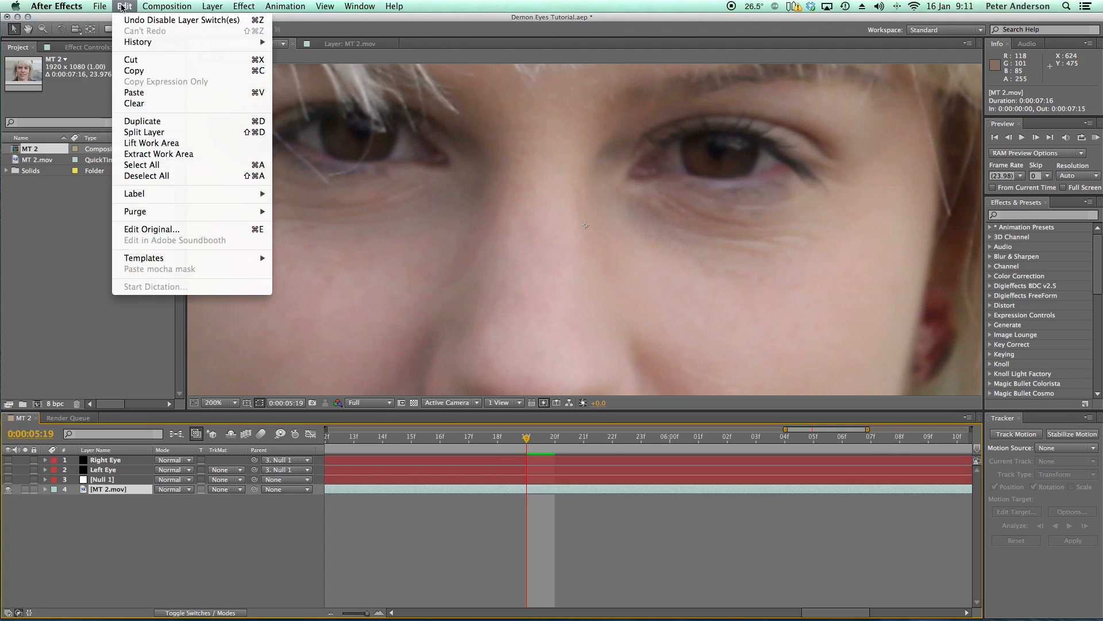
pyautogui.click(157, 122)
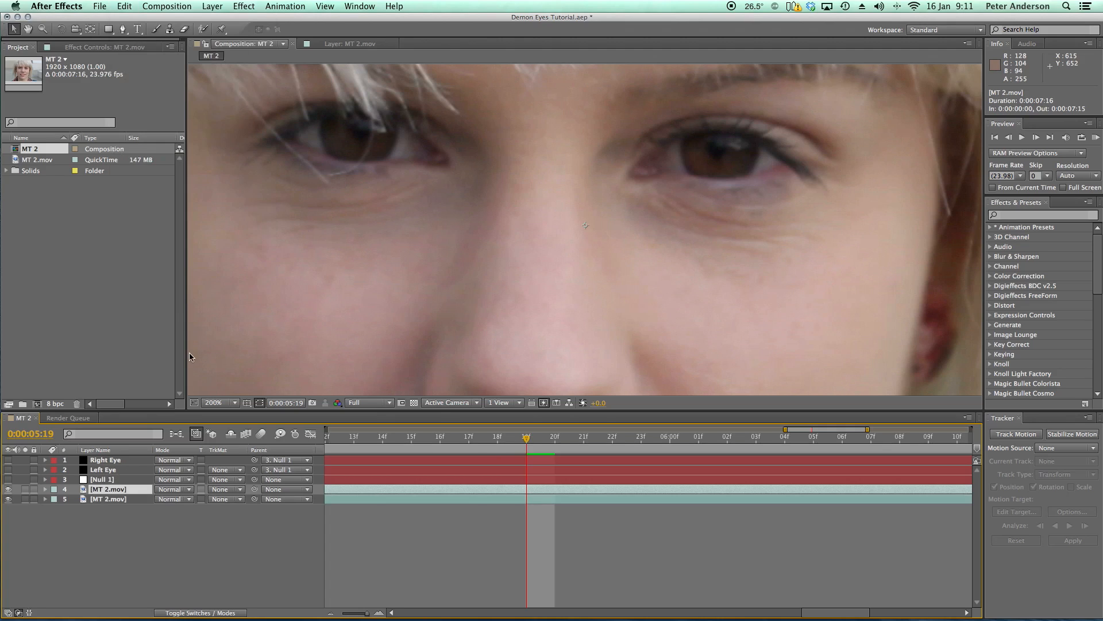
# Step: Draw a six-point Pen mask around the left eye's reflection on the upper MT 2.mov copy and hide the bottom MT 2.mov layer
pyautogui.click(123, 29)
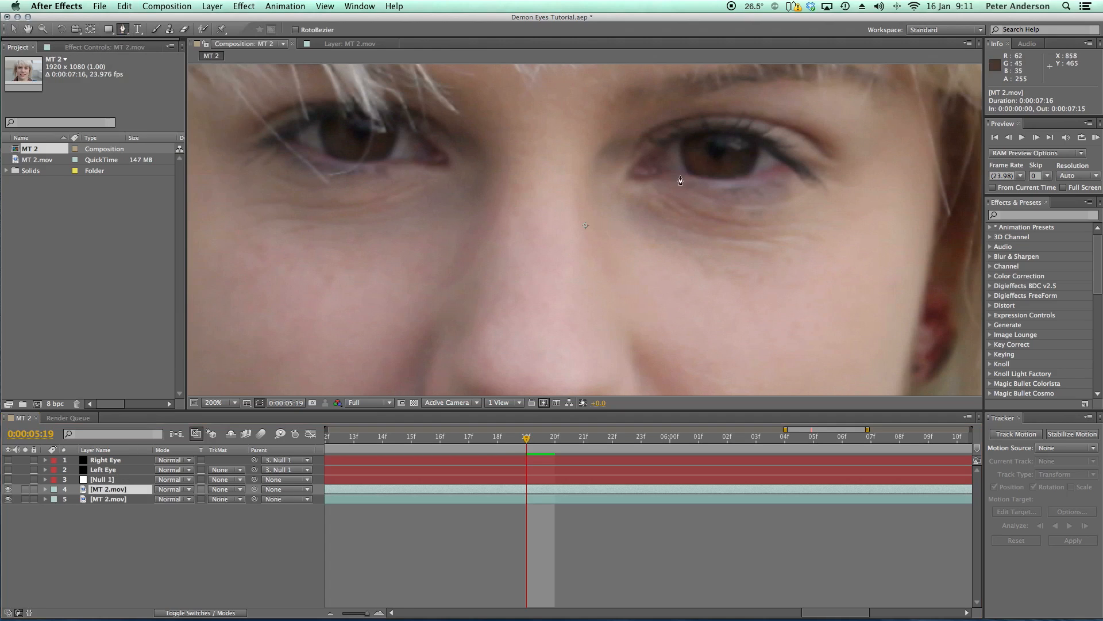
pyautogui.click(751, 152)
pyautogui.moveTo(737, 155); pyautogui.dragTo(731, 153)
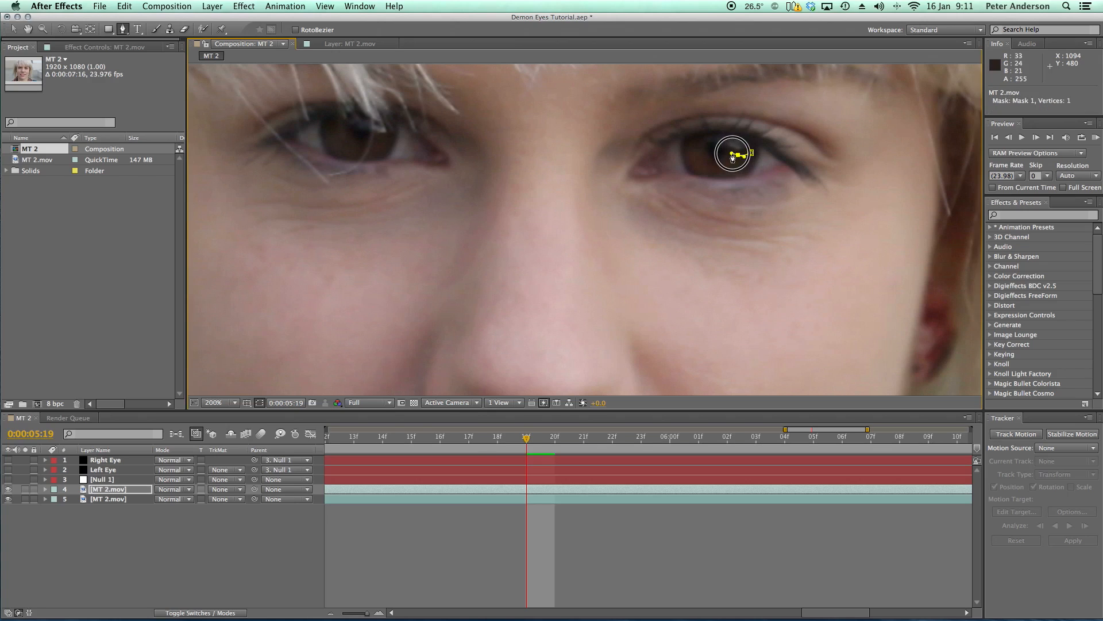
pyautogui.click(720, 146)
pyautogui.click(714, 135)
pyautogui.click(736, 135)
pyautogui.click(753, 143)
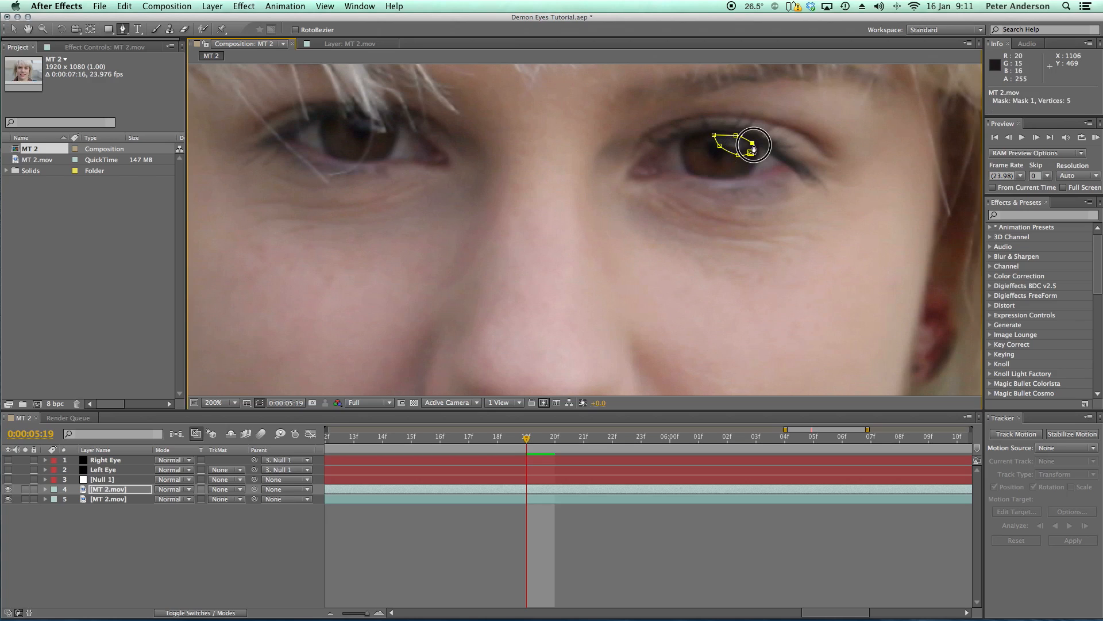
pyautogui.click(751, 153)
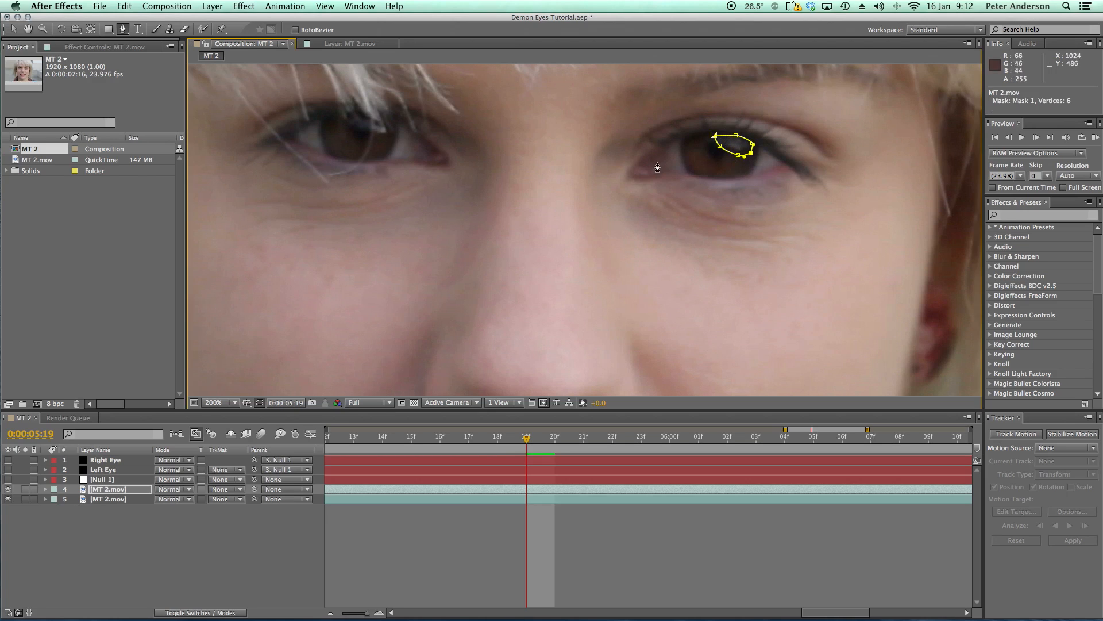
pyautogui.click(8, 499)
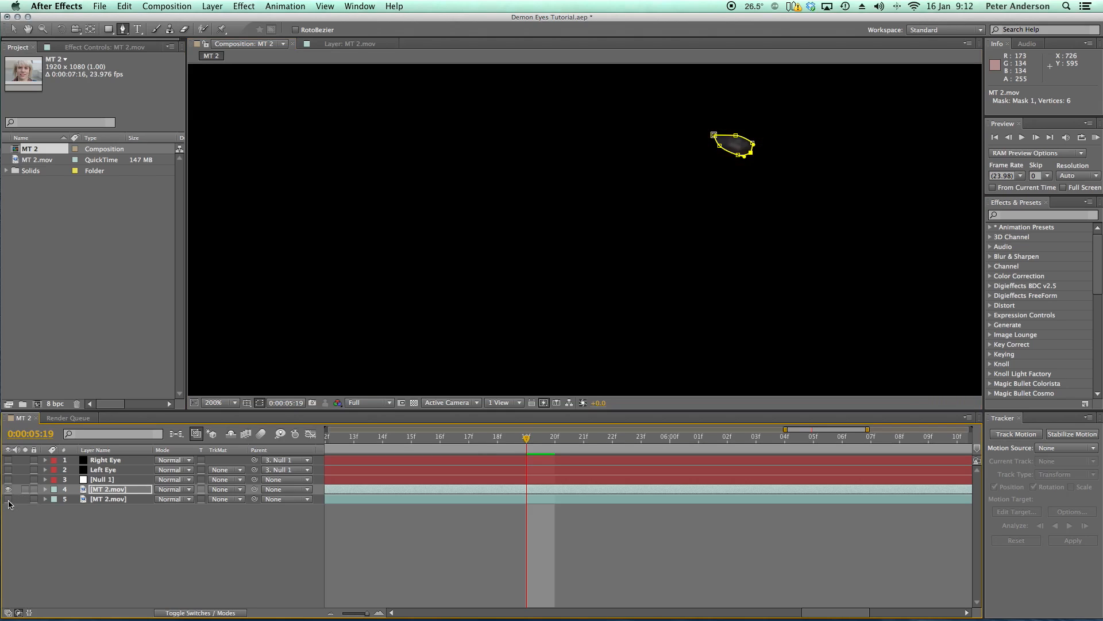
# Step: Move the masked MT 2.mov copy to the top of the layer stack and show the bottom footage, Right Eye, Left Eye and Null 1 layers
pyautogui.click(8, 500)
pyautogui.click(8, 500)
pyautogui.click(8, 500)
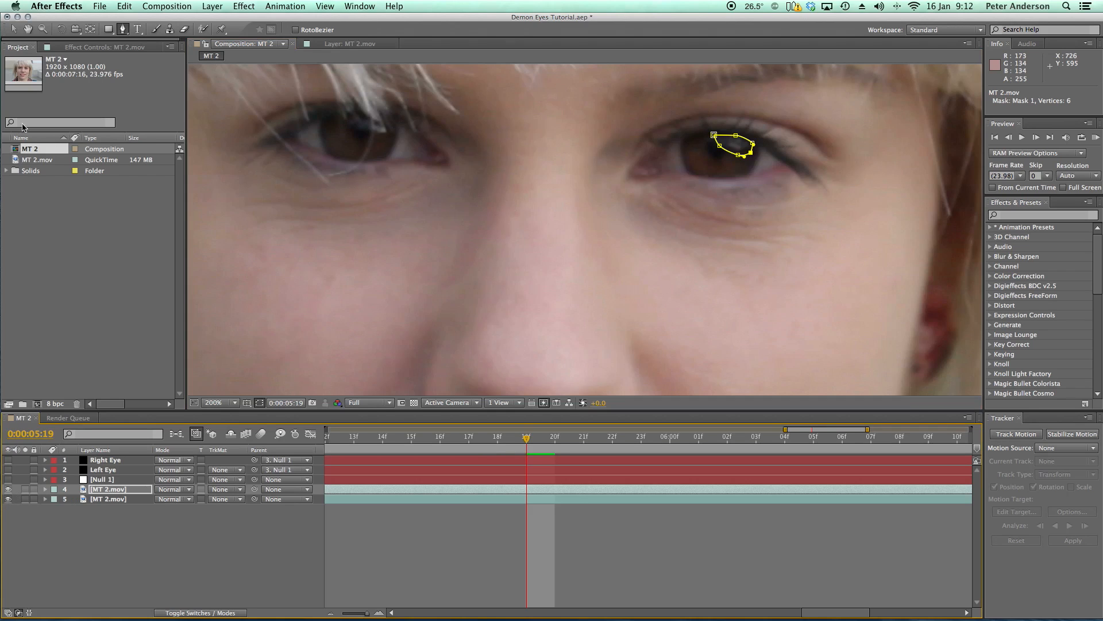
pyautogui.click(12, 28)
pyautogui.click(120, 519)
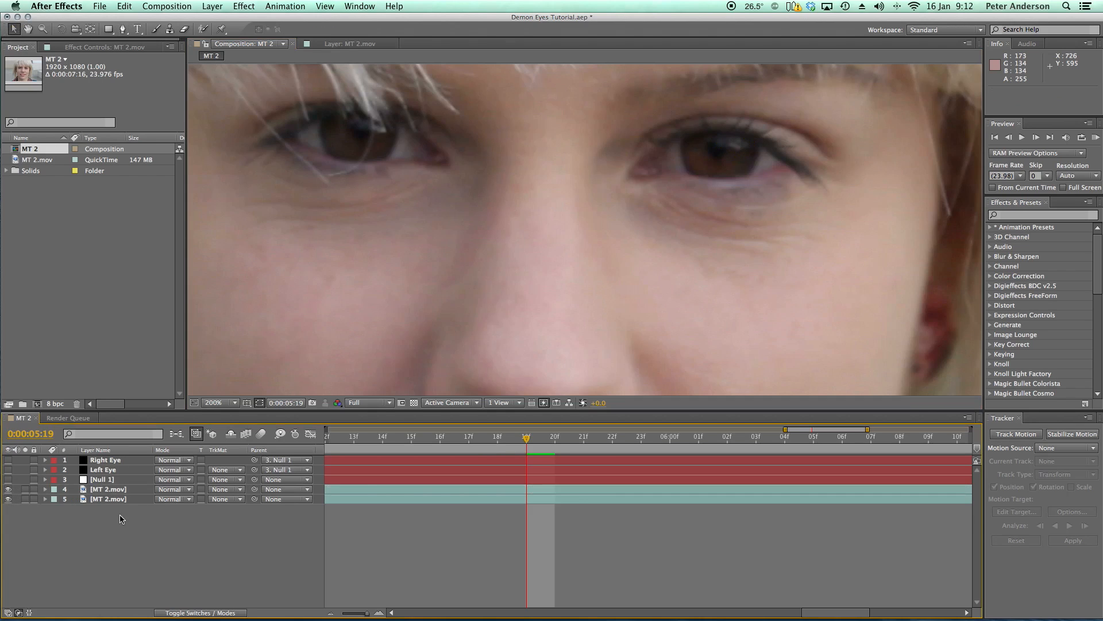
pyautogui.click(111, 490)
pyautogui.moveTo(111, 493); pyautogui.dragTo(117, 461)
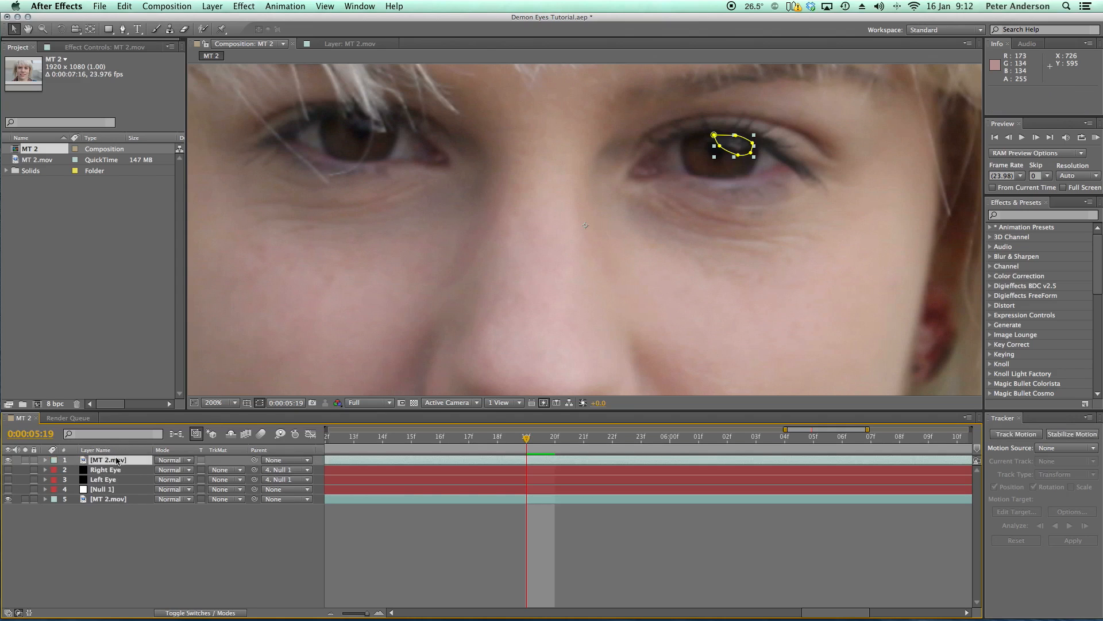
pyautogui.moveTo(8, 470); pyautogui.dragTo(8, 494)
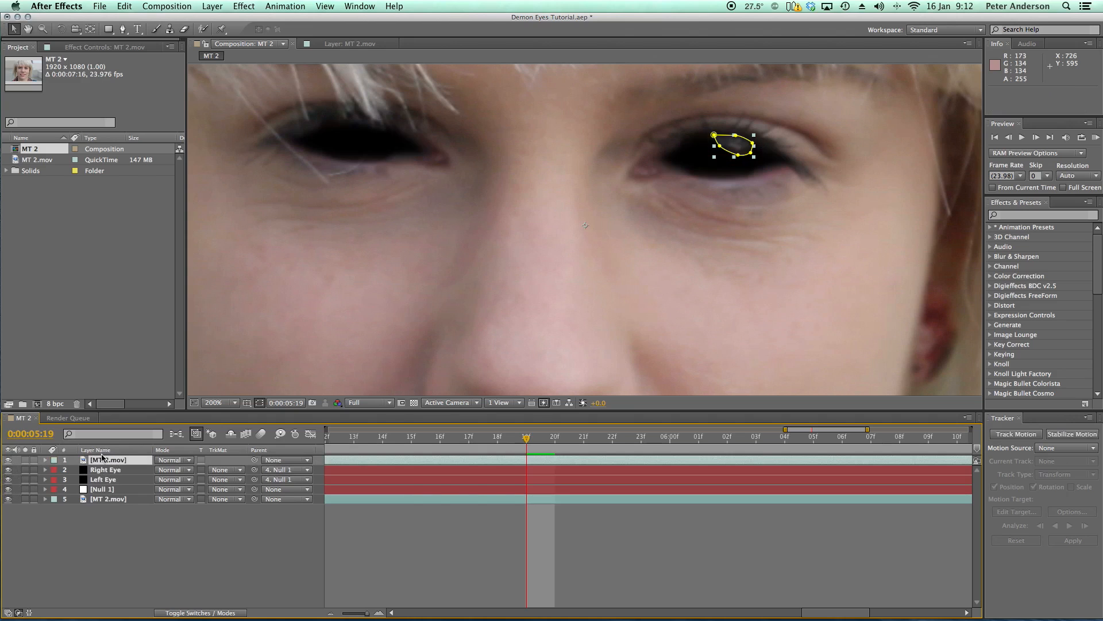
pyautogui.click(498, 288)
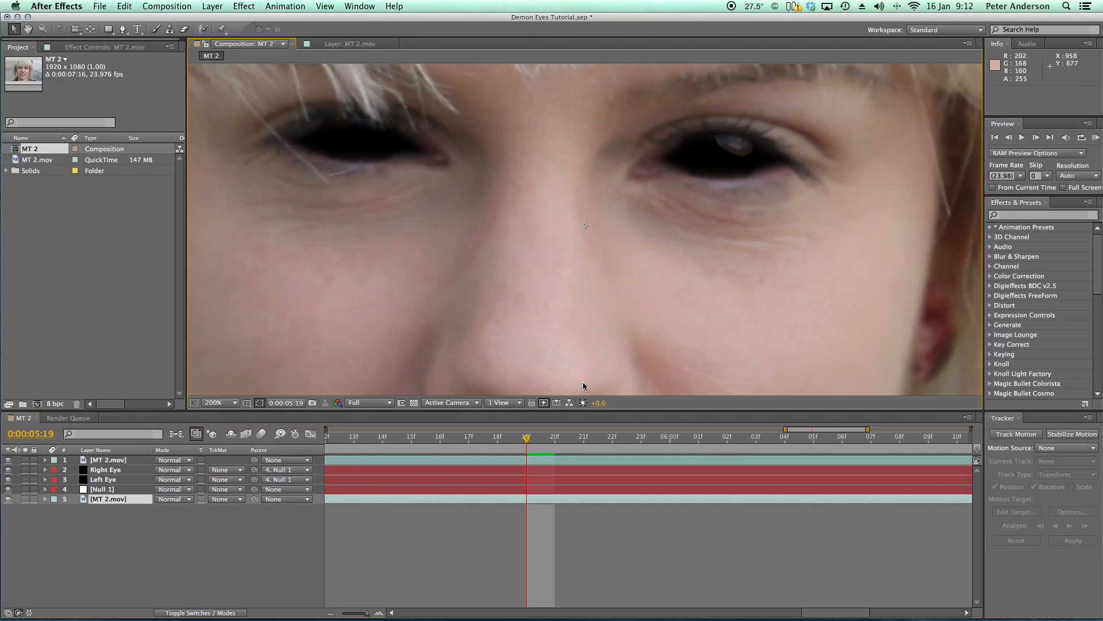
# Step: At 0:00:05:17, start keyframing the Mask 1 path on the top MT 2.mov layer
pyautogui.moveTo(527, 435)
pyautogui.mouseDown()
pyautogui.moveTo(457, 436)
pyautogui.moveTo(638, 443)
pyautogui.moveTo(431, 446)
pyautogui.moveTo(923, 451)
pyautogui.moveTo(536, 452)
pyautogui.mouseUp()
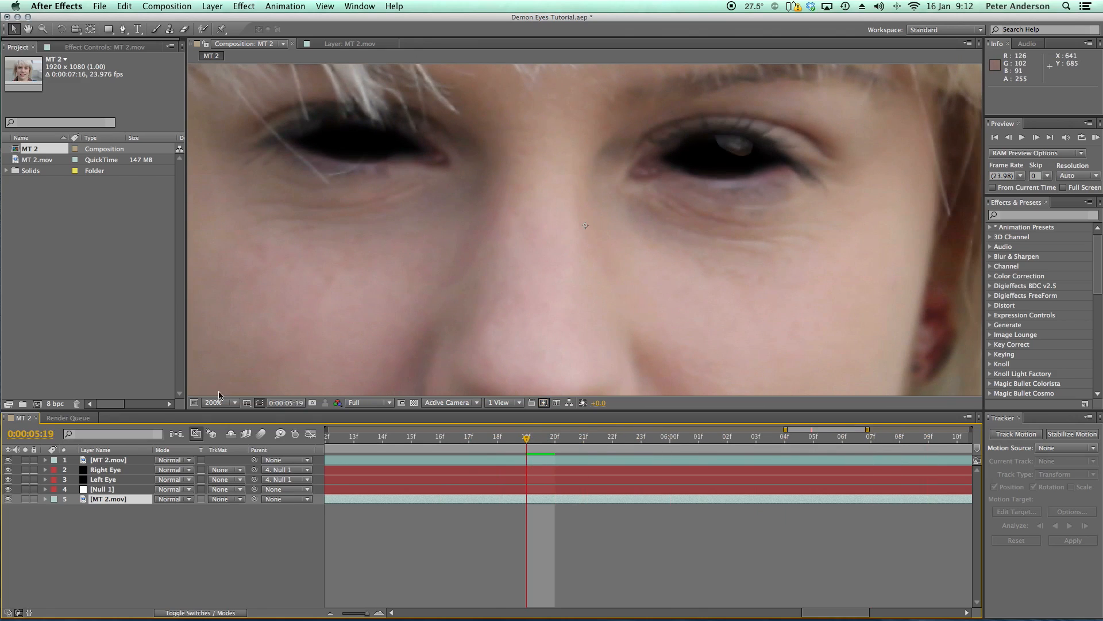
pyautogui.click(108, 461)
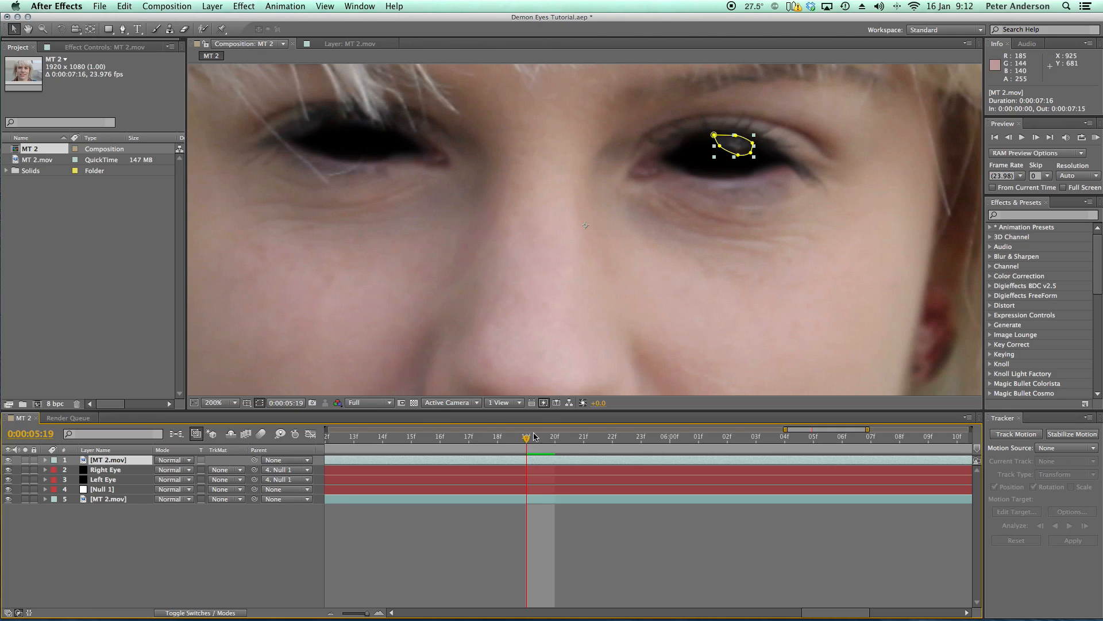
pyautogui.moveTo(526, 440)
pyautogui.mouseDown()
pyautogui.moveTo(913, 460)
pyautogui.moveTo(527, 452)
pyautogui.moveTo(544, 452)
pyautogui.mouseUp()
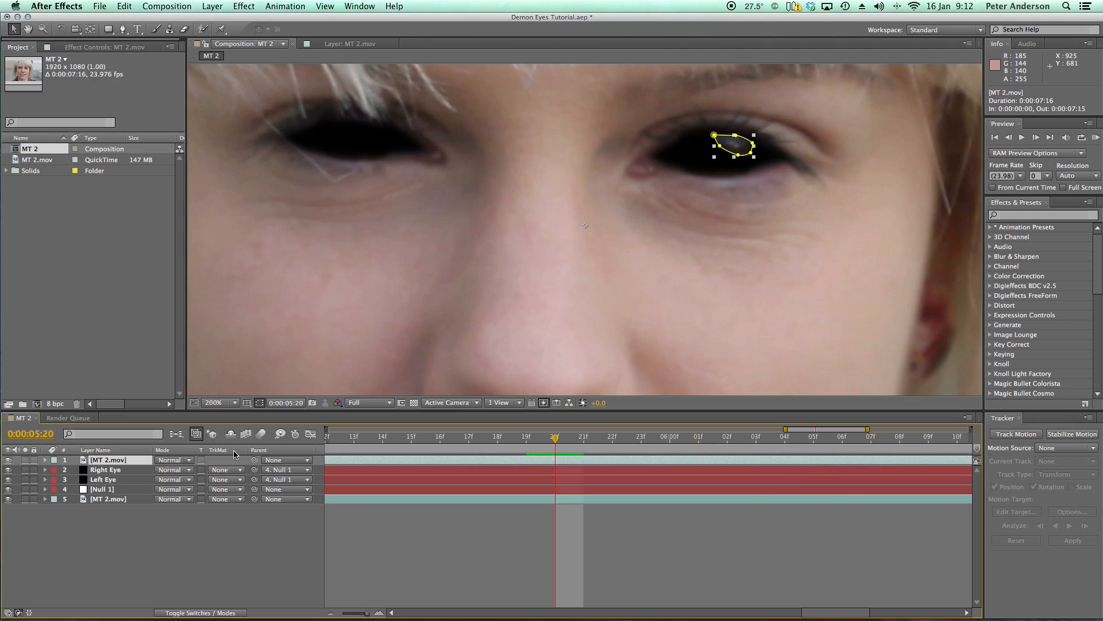
pyautogui.moveTo(556, 444); pyautogui.dragTo(466, 441)
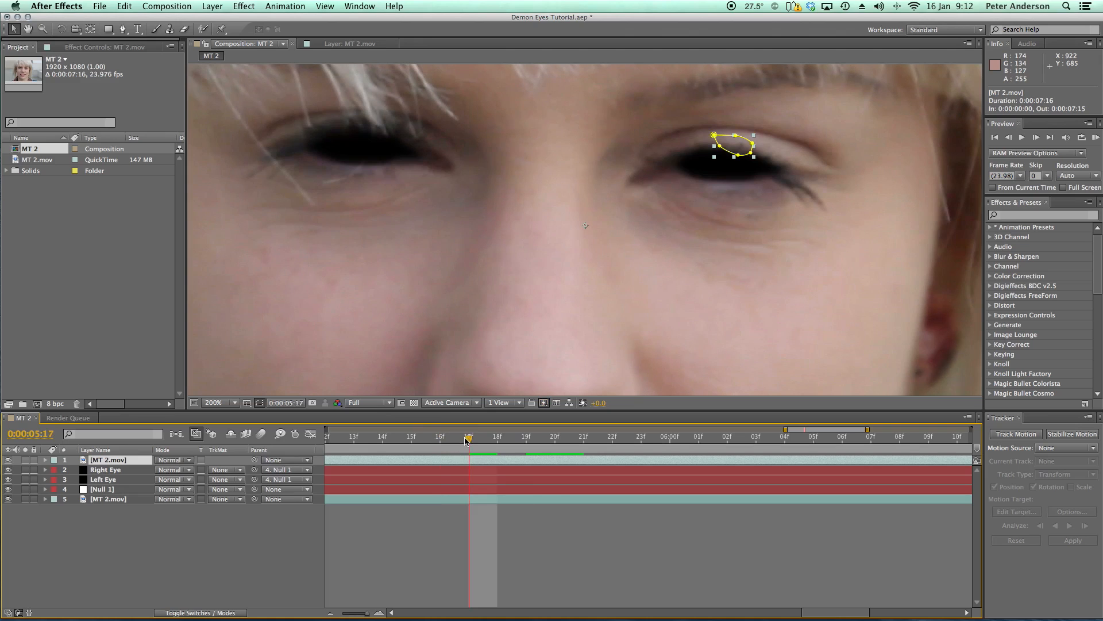
pyautogui.click(45, 460)
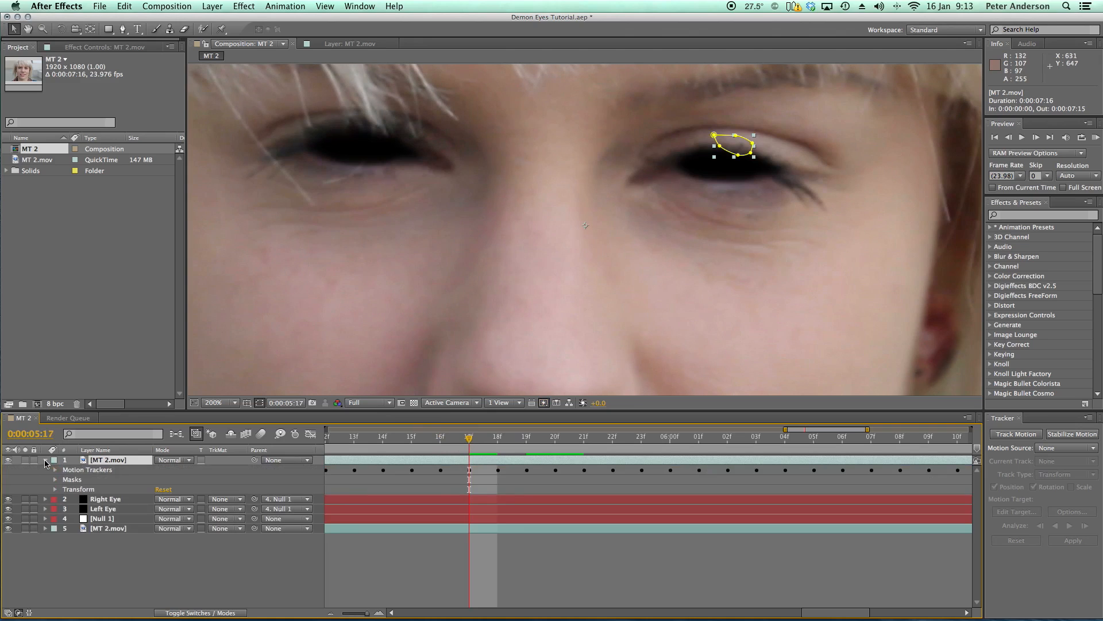
pyautogui.click(55, 480)
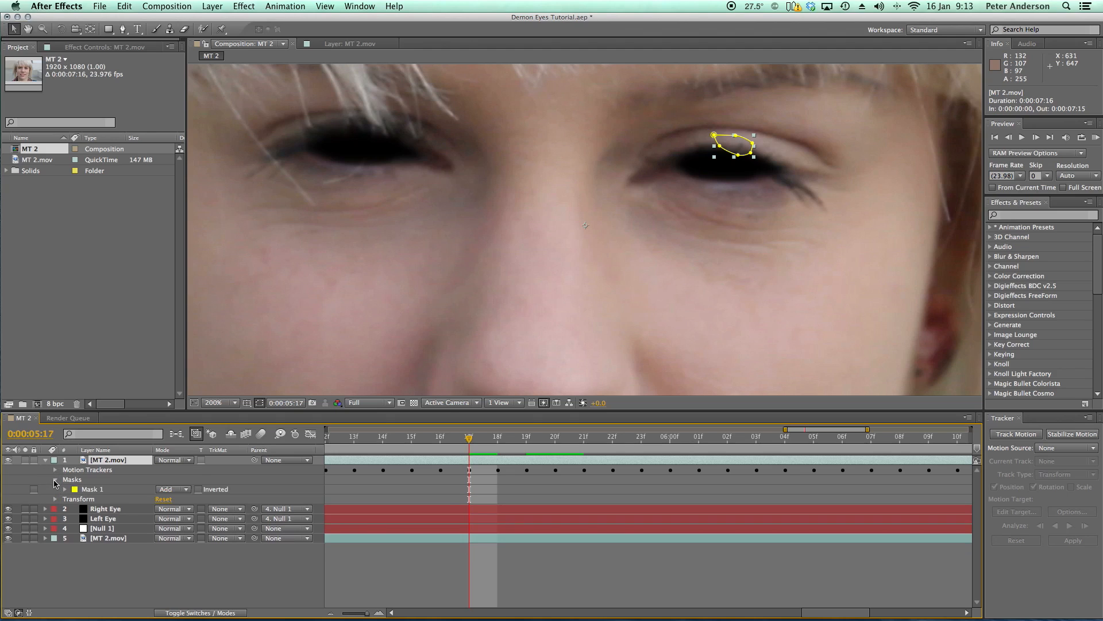
pyautogui.click(65, 490)
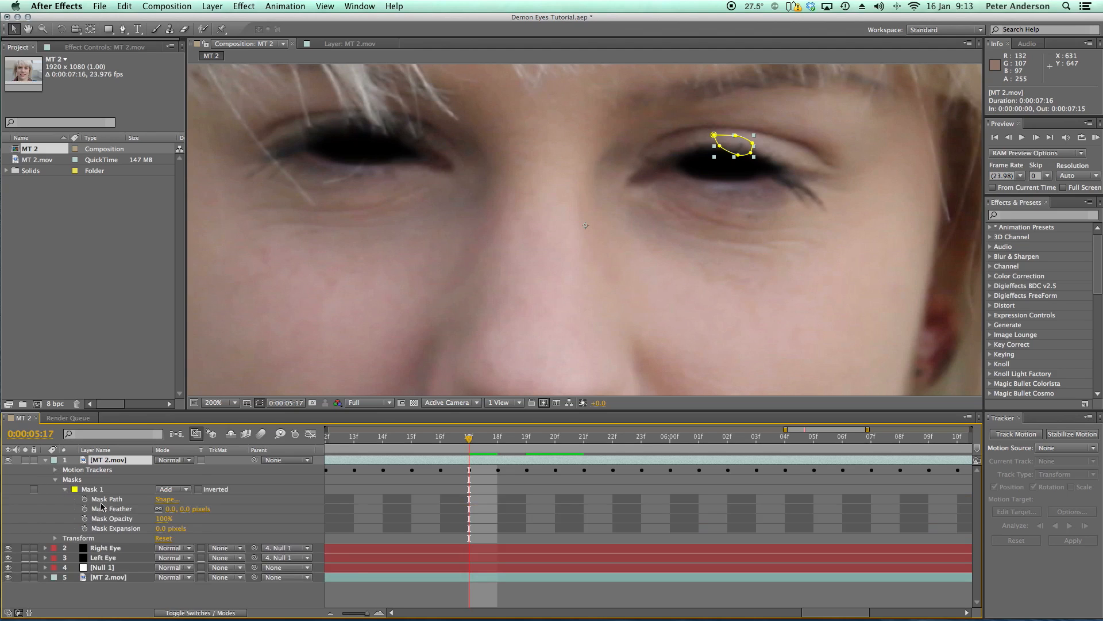
pyautogui.click(85, 499)
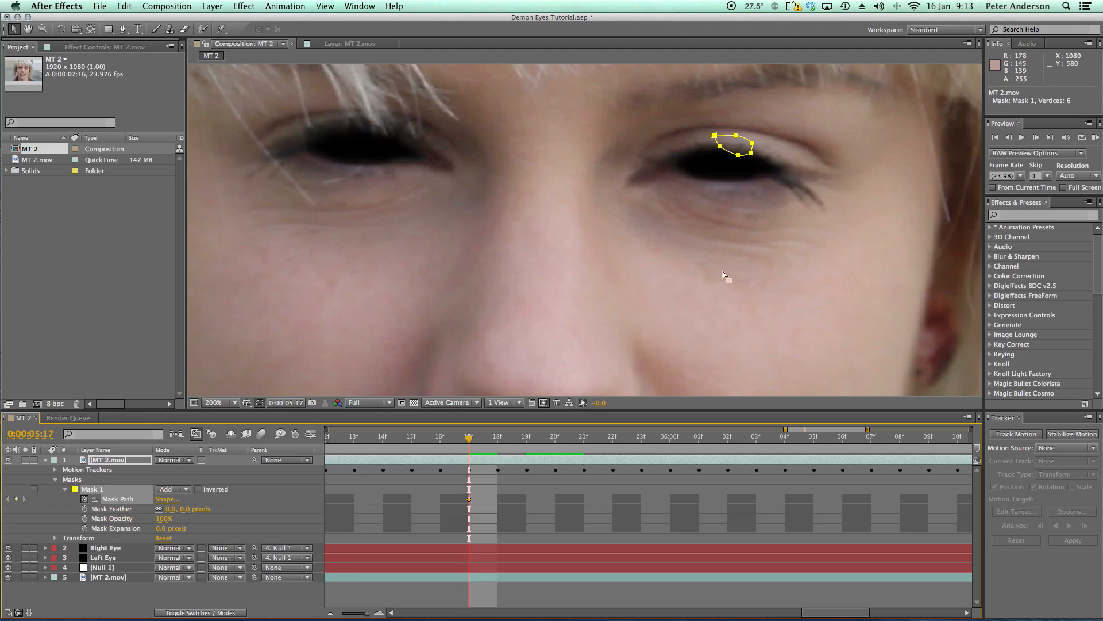
# Step: Reposition the reflection mask over the left eye's highlight at 0:00:05:18, 0:00:05:21, 0:00:06:02 and 0:00:06:08 to keyframe its path
pyautogui.moveTo(472, 440); pyautogui.dragTo(497, 437)
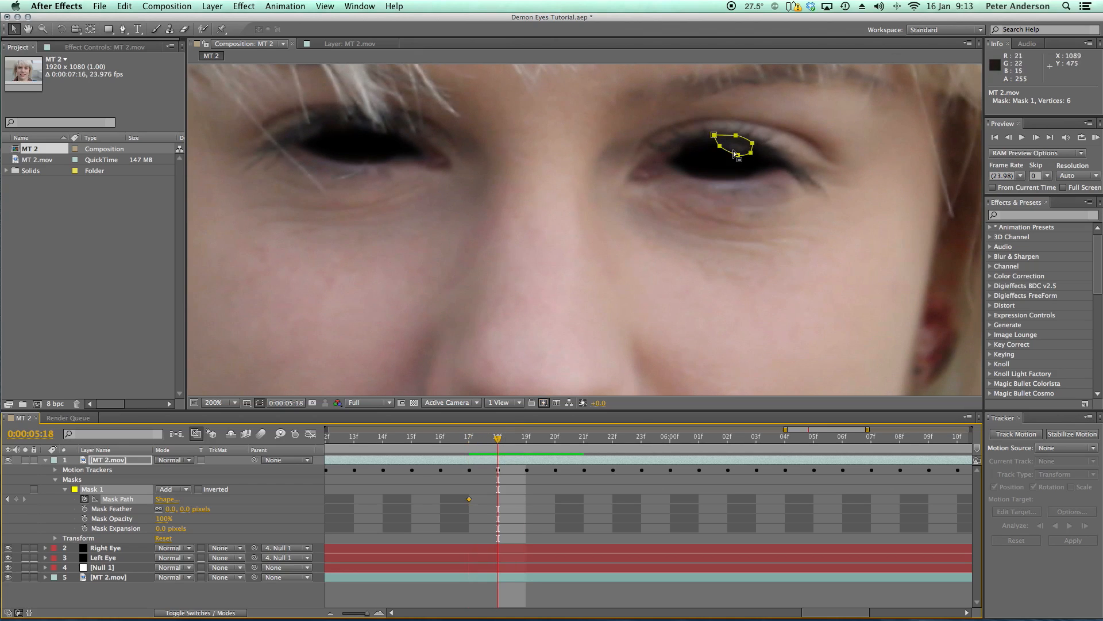
pyautogui.moveTo(720, 146); pyautogui.dragTo(723, 149)
pyautogui.moveTo(500, 441); pyautogui.dragTo(584, 439)
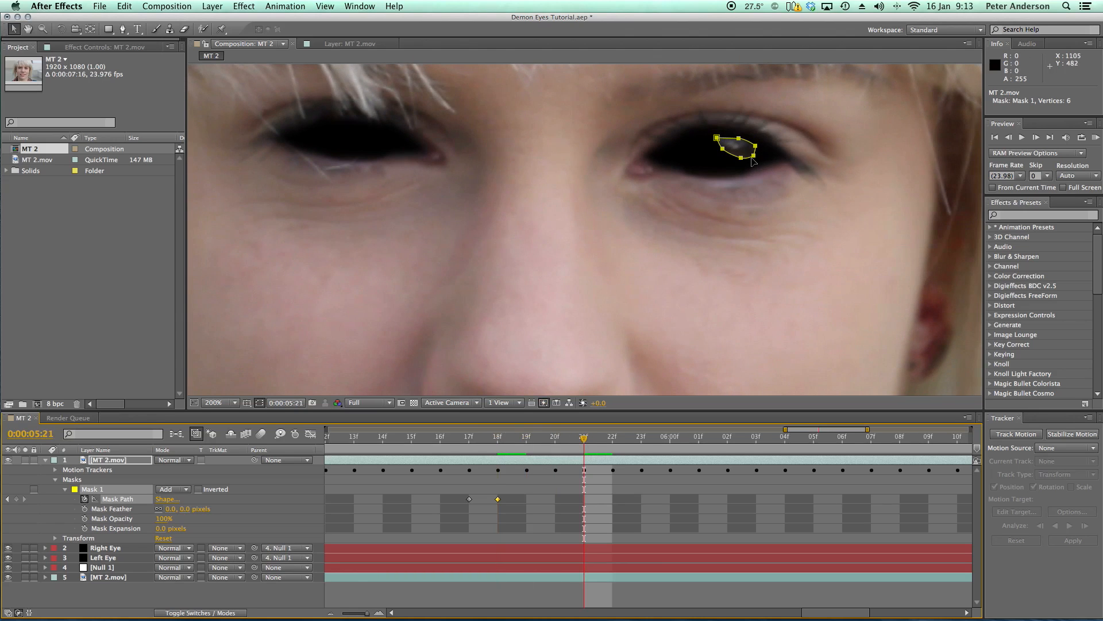
pyautogui.moveTo(748, 160); pyautogui.dragTo(747, 158)
pyautogui.moveTo(585, 440); pyautogui.dragTo(727, 439)
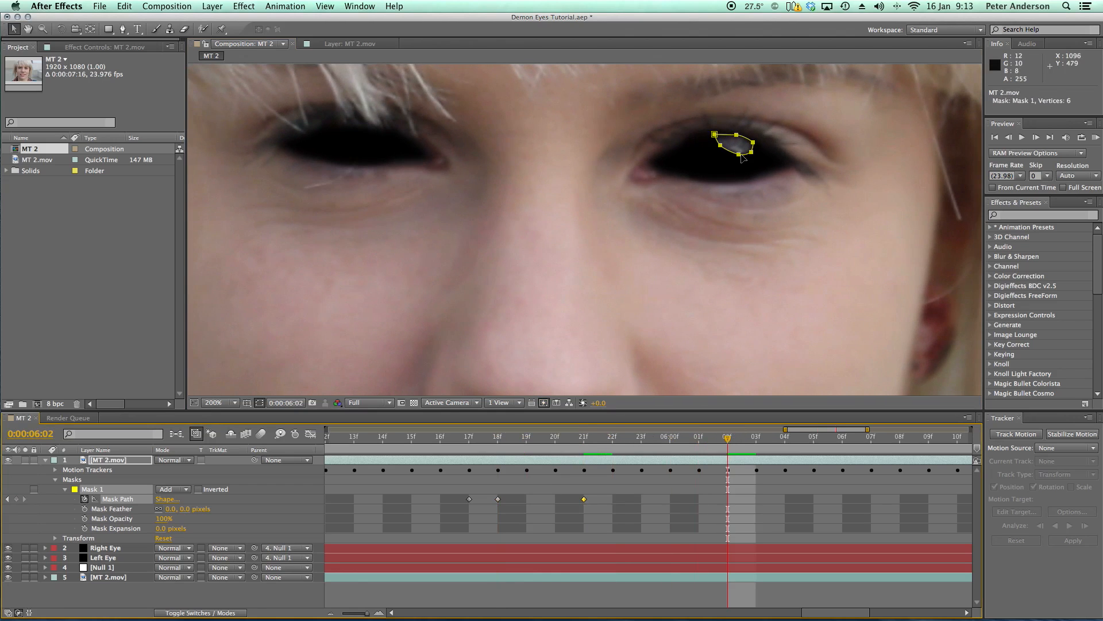
pyautogui.moveTo(747, 159); pyautogui.dragTo(749, 159)
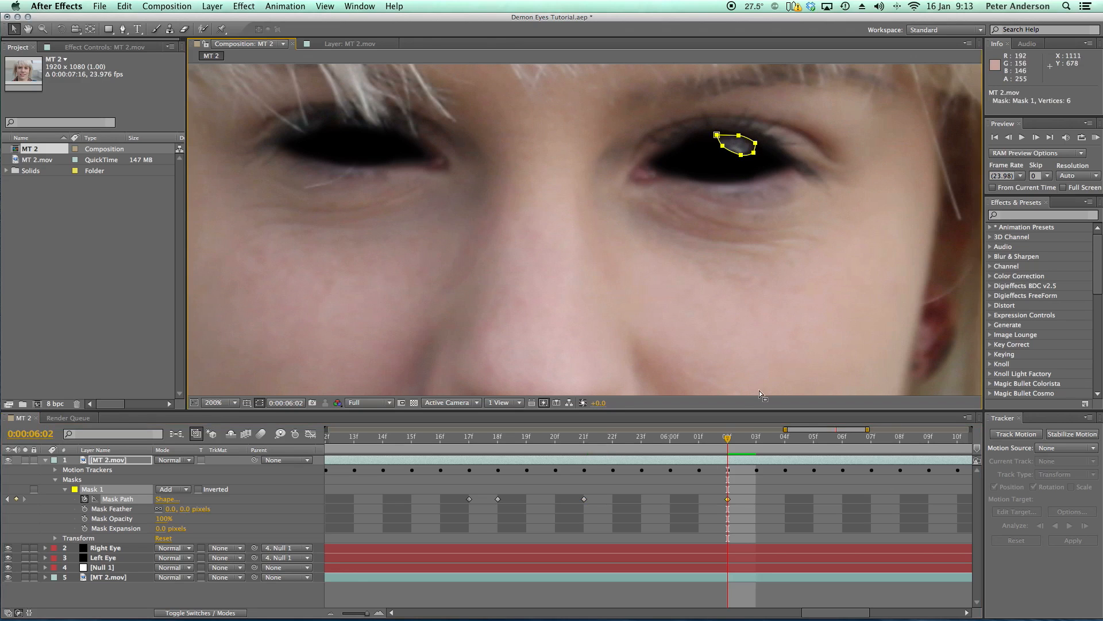
pyautogui.moveTo(728, 439); pyautogui.dragTo(900, 440)
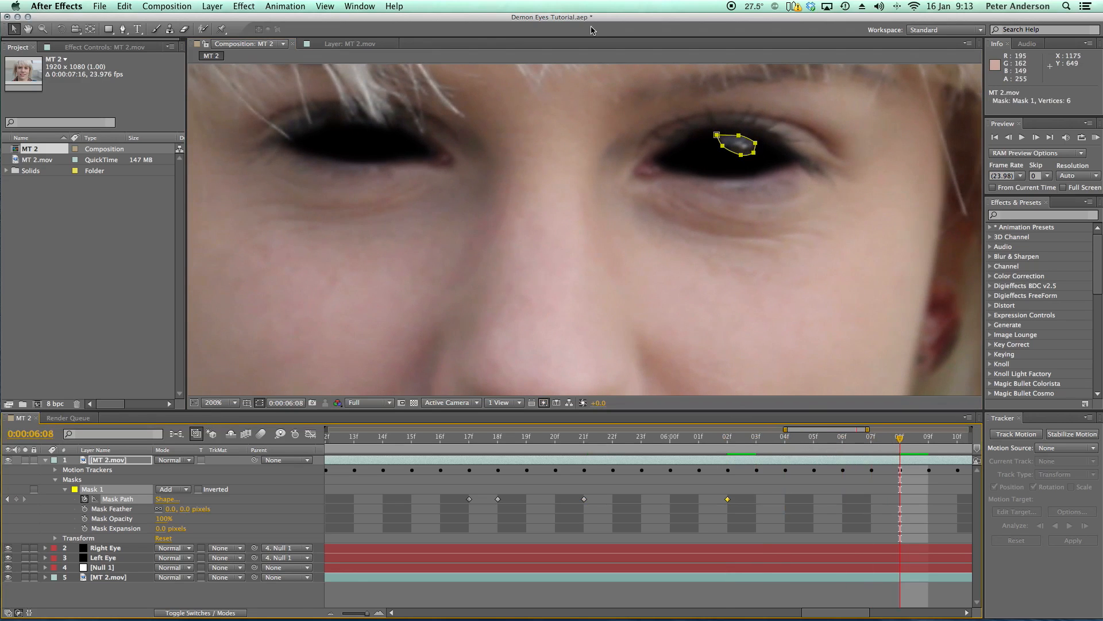
pyautogui.moveTo(747, 159); pyautogui.dragTo(752, 157)
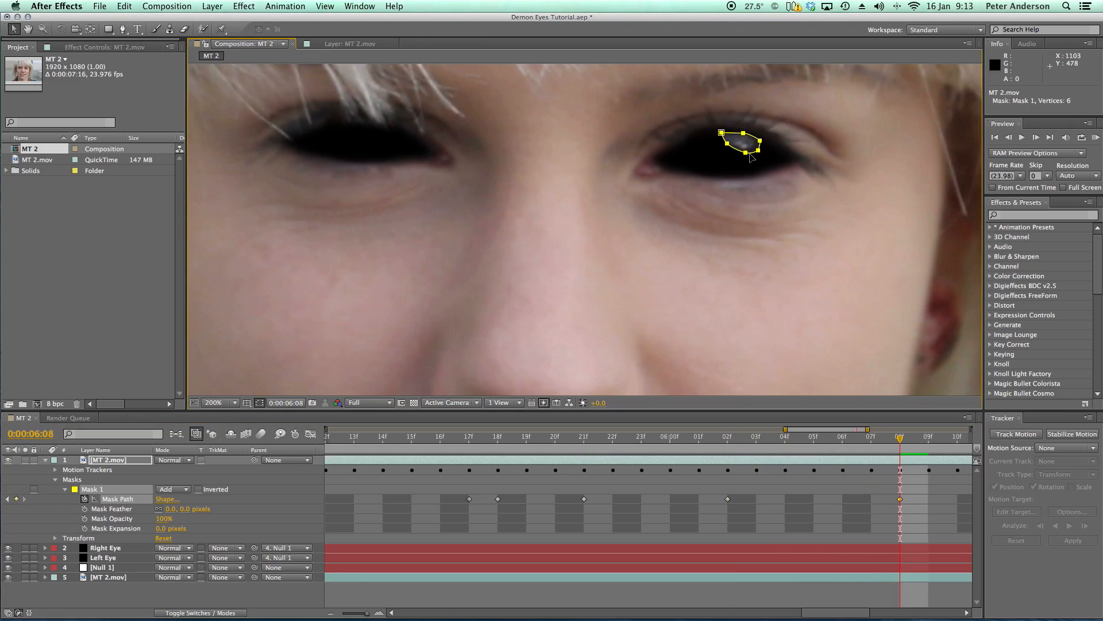
# Step: Keyframe the reflection mask's path at 0:00:06:13, 0:00:06:16 and 0:00:06:23 by moving it onto the left eye's highlight
pyautogui.click(967, 612)
pyautogui.click(966, 612)
pyautogui.click(967, 612)
pyautogui.moveTo(517, 438); pyautogui.dragTo(660, 440)
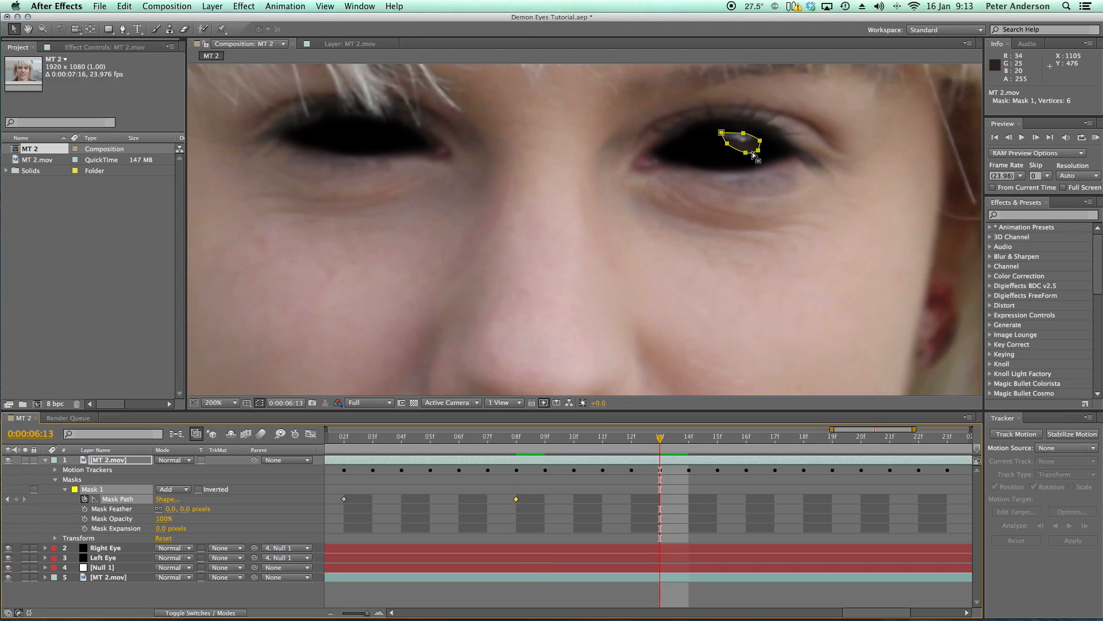
pyautogui.moveTo(753, 154); pyautogui.dragTo(753, 148)
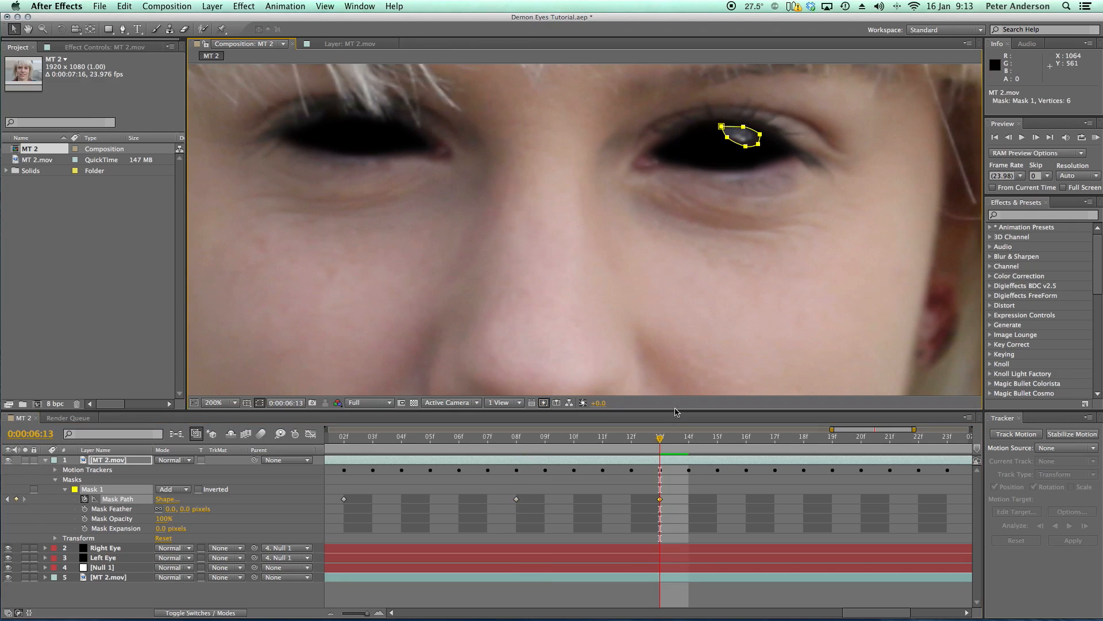
pyautogui.moveTo(662, 442); pyautogui.dragTo(748, 451)
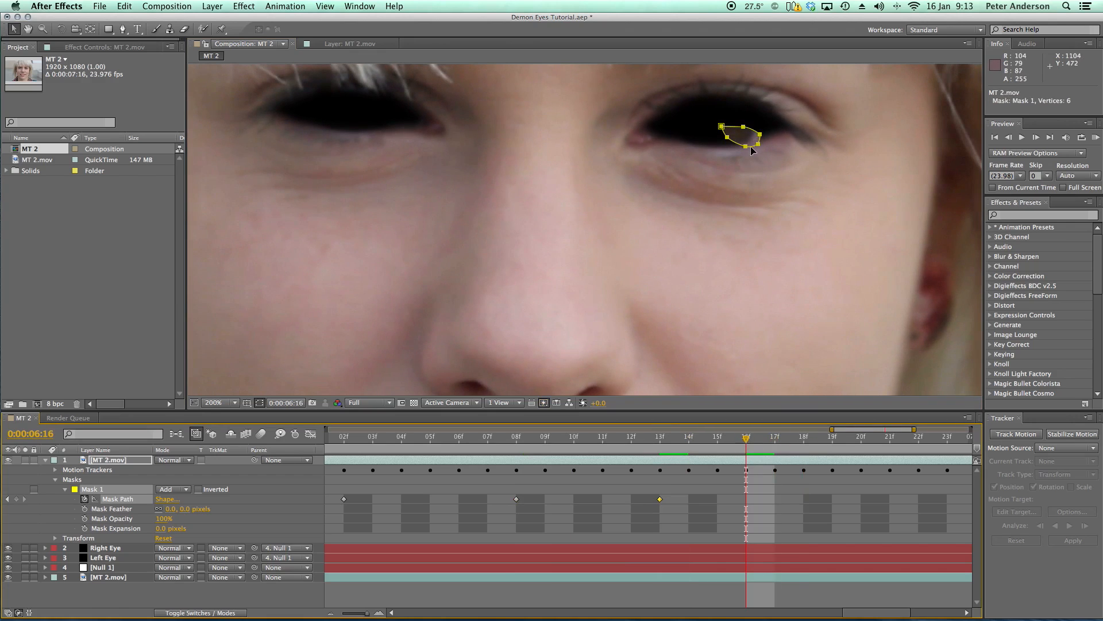
pyautogui.moveTo(751, 148); pyautogui.dragTo(745, 125)
pyautogui.moveTo(734, 439); pyautogui.dragTo(947, 465)
pyautogui.moveTo(745, 120); pyautogui.dragTo(750, 121)
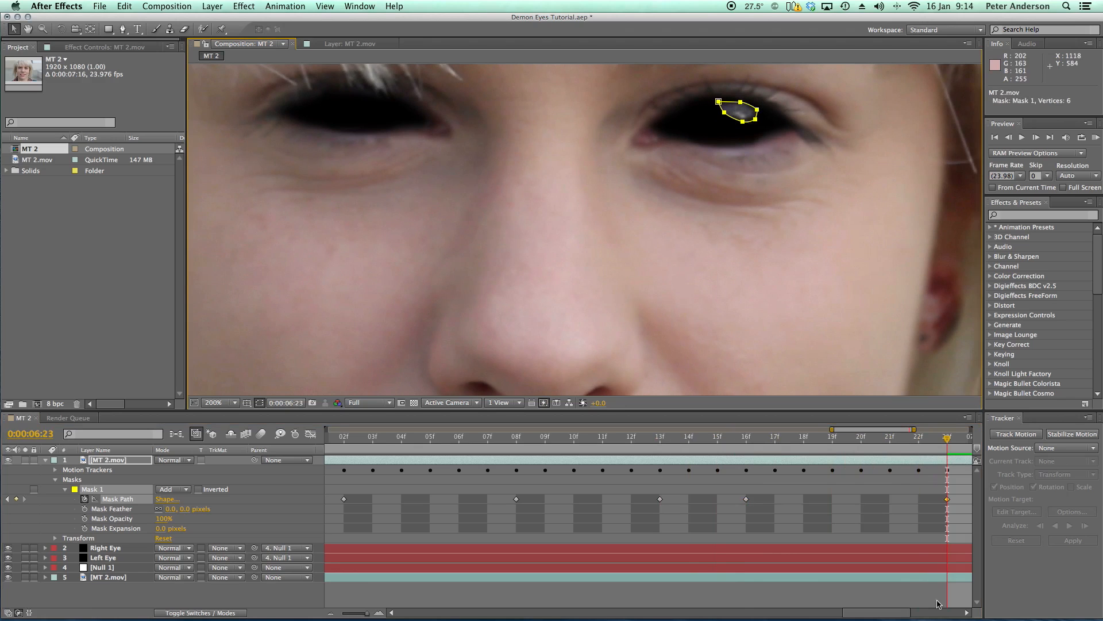
# Step: Reposition the reflection mask over the left eye's highlight at 0:00:07:06, 0:00:07:11 and near the composition's end
pyautogui.click(966, 613)
pyautogui.moveTo(680, 438); pyautogui.dragTo(765, 439)
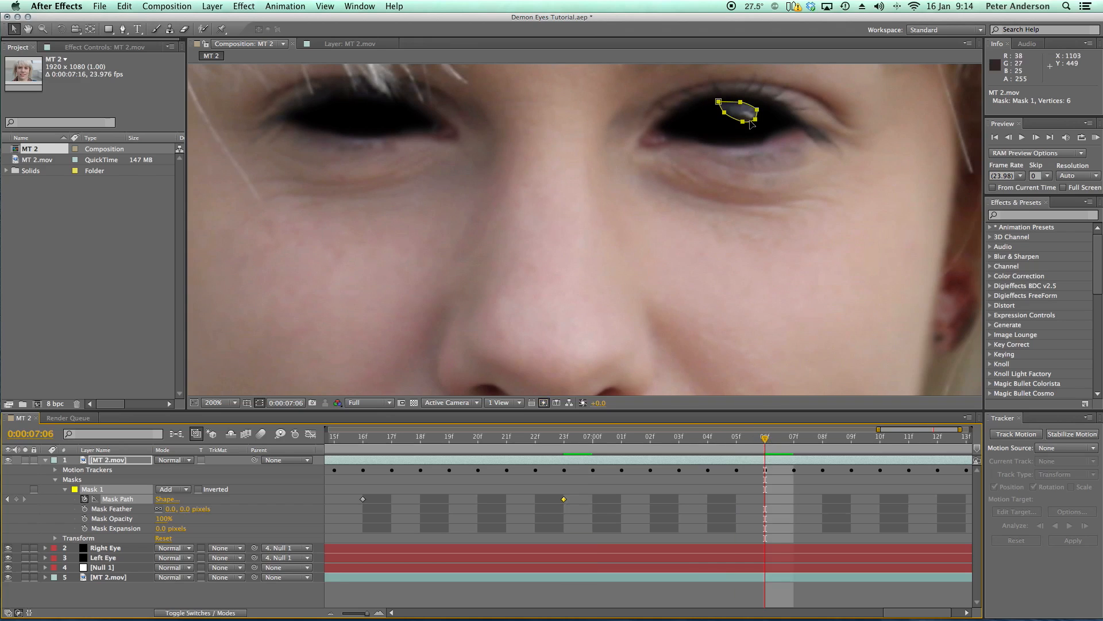
pyautogui.moveTo(751, 122); pyautogui.dragTo(759, 121)
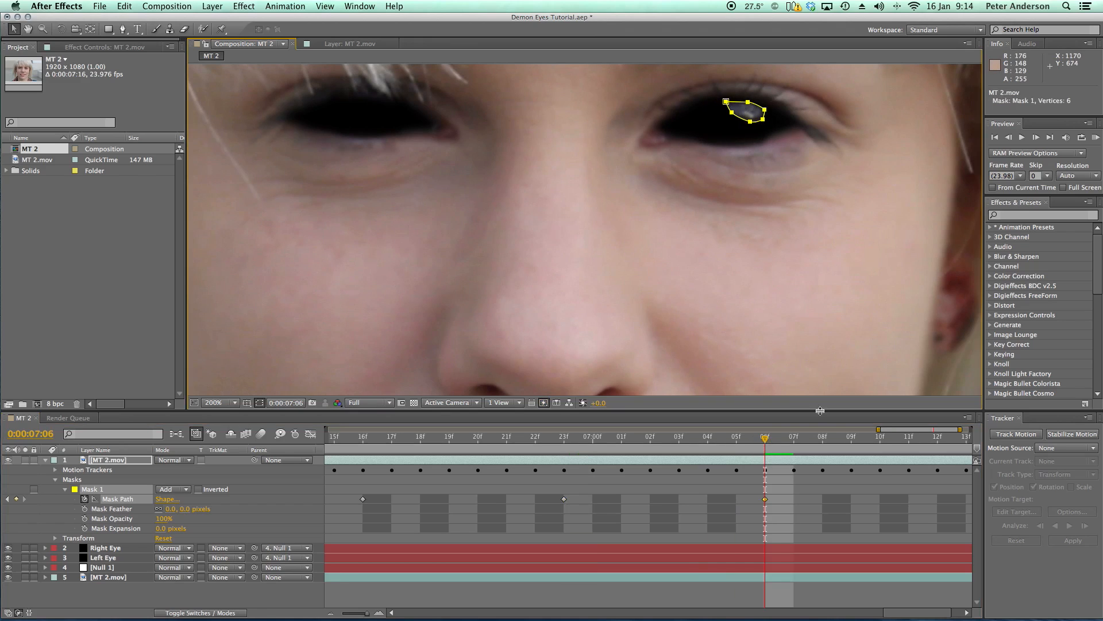
pyautogui.moveTo(765, 443); pyautogui.dragTo(909, 442)
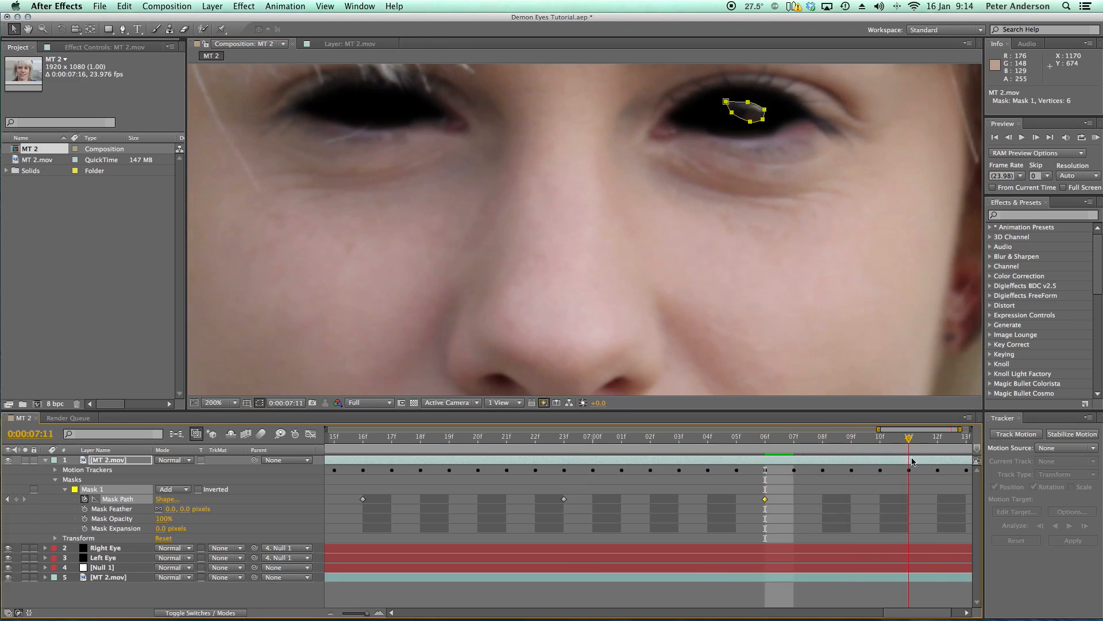
pyautogui.moveTo(756, 125); pyautogui.dragTo(766, 117)
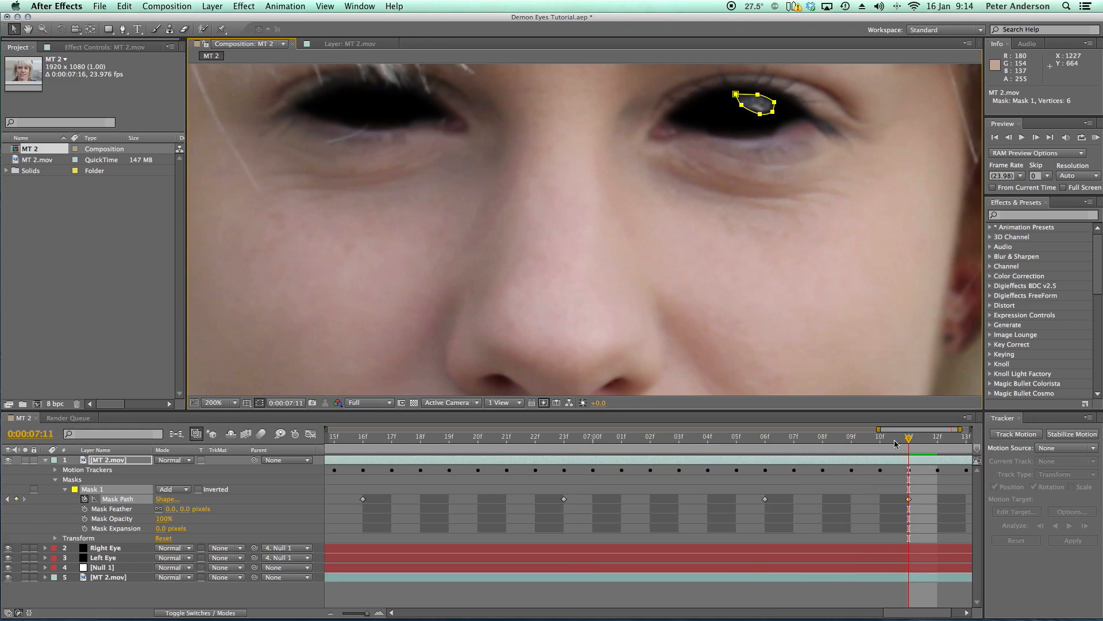
pyautogui.moveTo(913, 441); pyautogui.dragTo(988, 455)
pyautogui.moveTo(767, 117); pyautogui.dragTo(767, 107)
pyautogui.moveTo(933, 441); pyautogui.dragTo(500, 433)
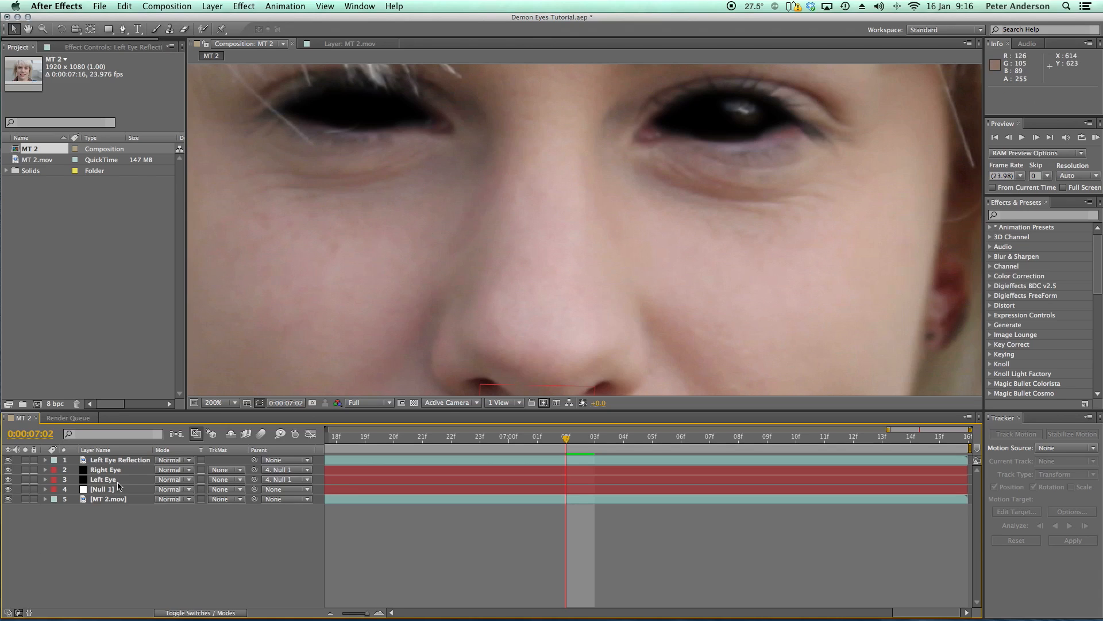
# Step: Duplicate the bottom MT 2.mov layer and hide the Left Eye Reflection, Right Eye, Left Eye and Null 1 layers
pyautogui.click(106, 499)
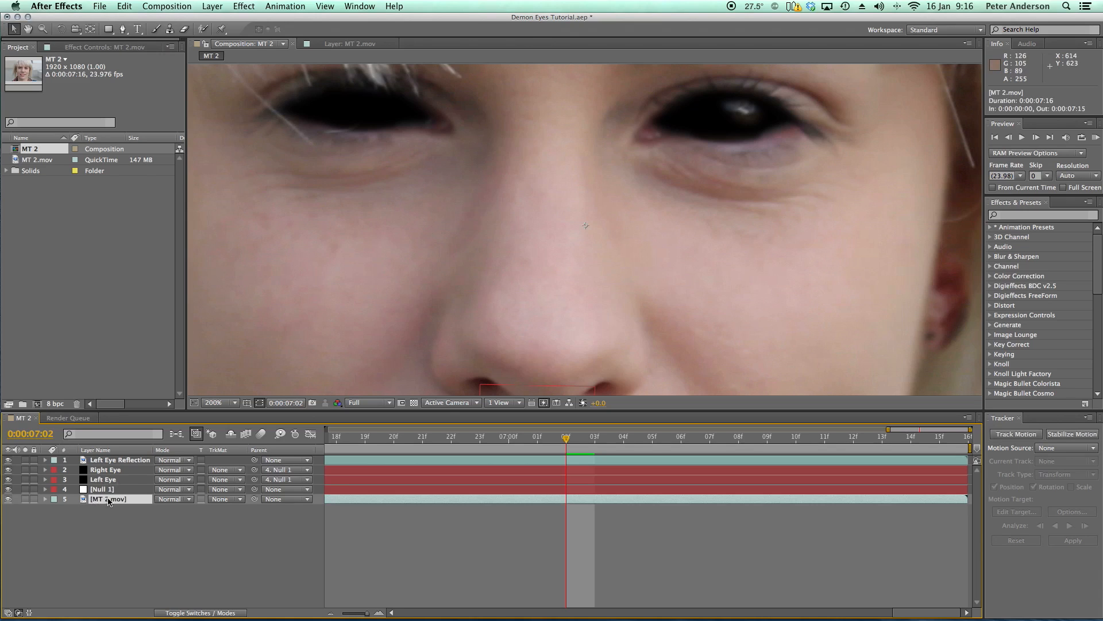
pyautogui.click(124, 7)
pyautogui.click(138, 121)
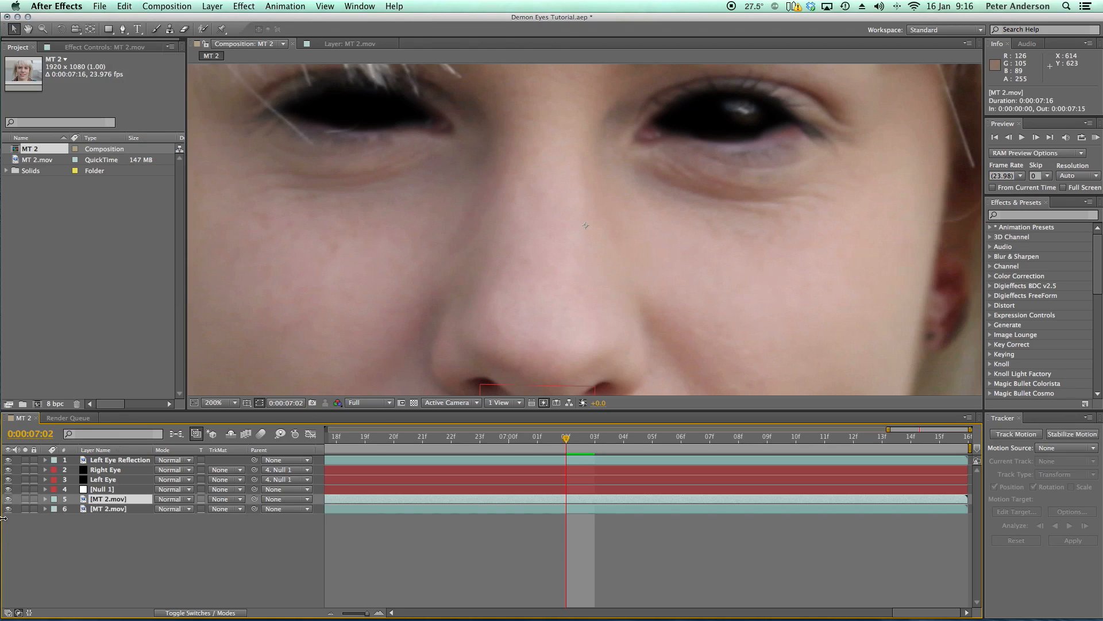
pyautogui.moveTo(8, 460); pyautogui.dragTo(8, 489)
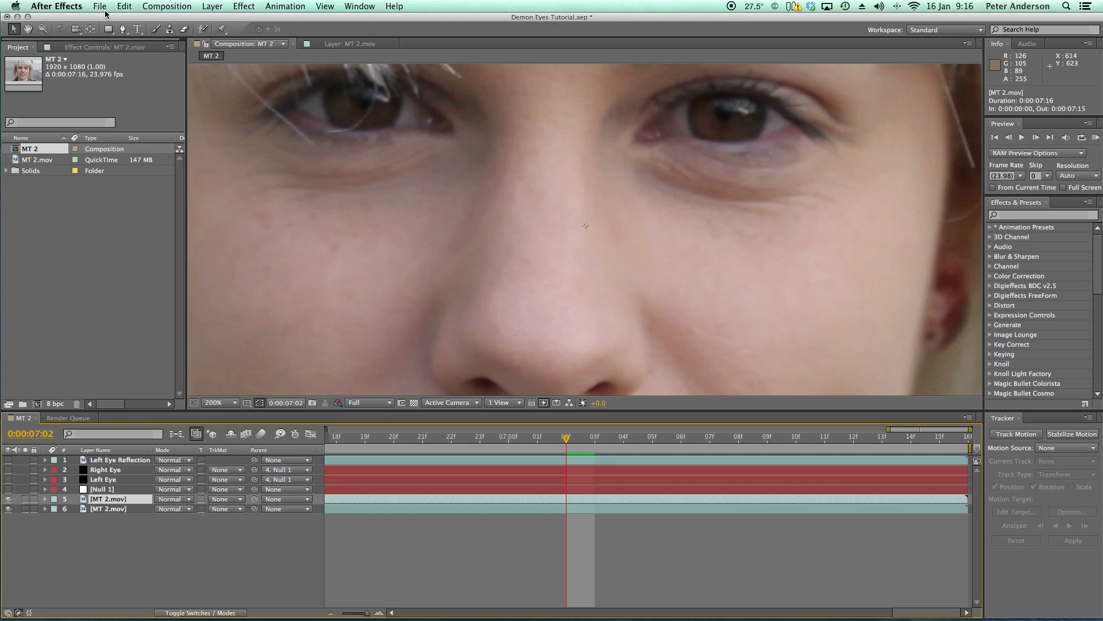
# Step: At 0:00:07:02, draw a closed six-point Pen mask around the right eye's reflection on the upper MT 2.mov copy
pyautogui.click(123, 30)
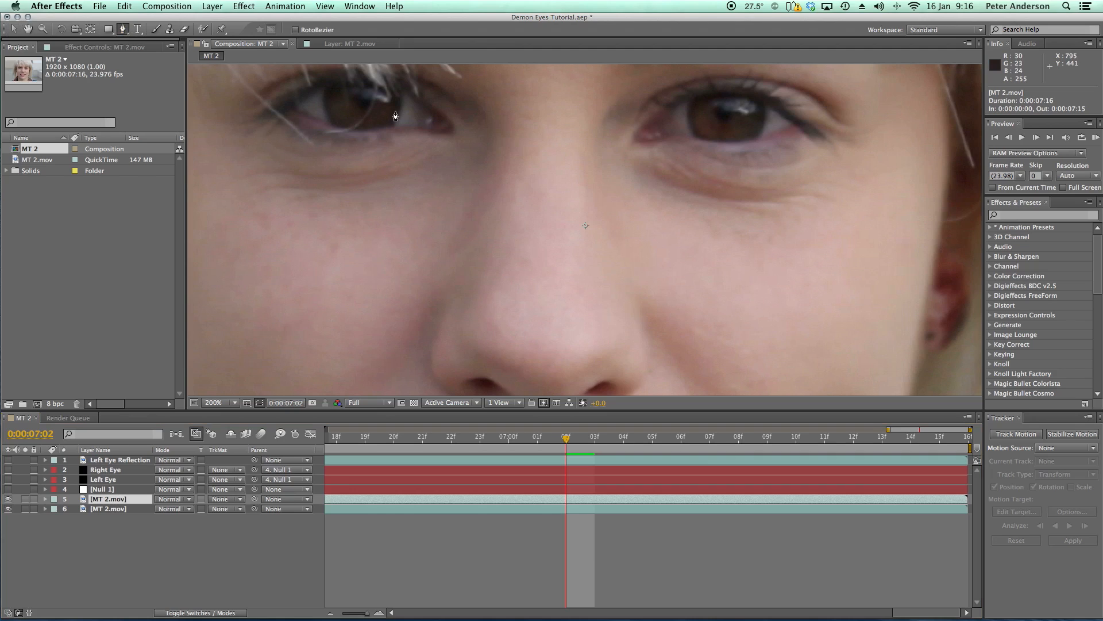
pyautogui.click(390, 107)
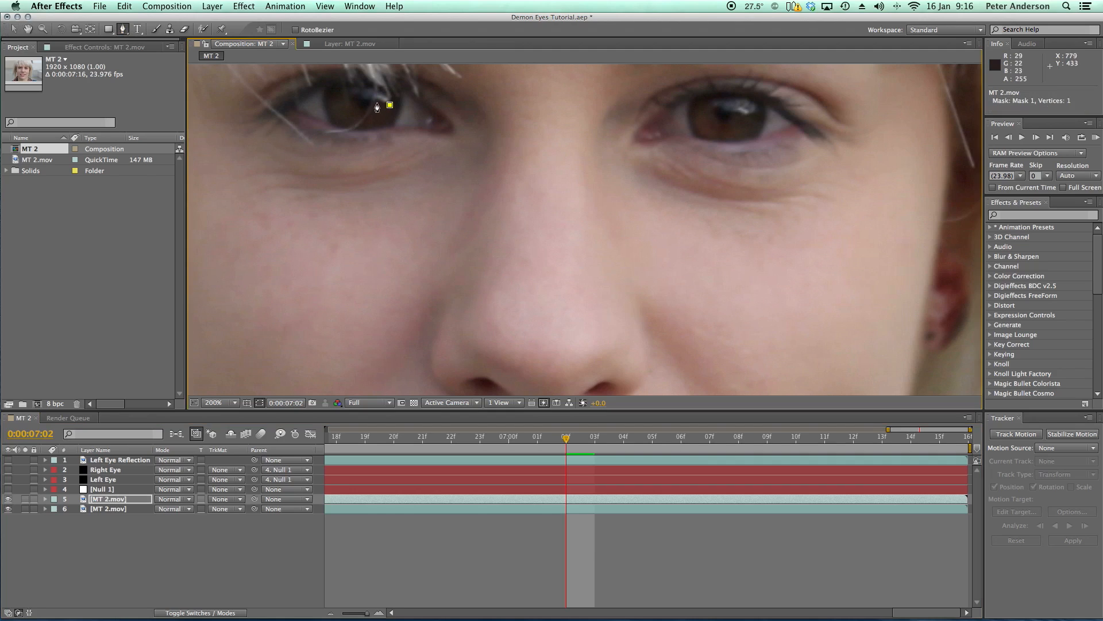
pyautogui.click(374, 102)
pyautogui.click(357, 92)
pyautogui.click(380, 90)
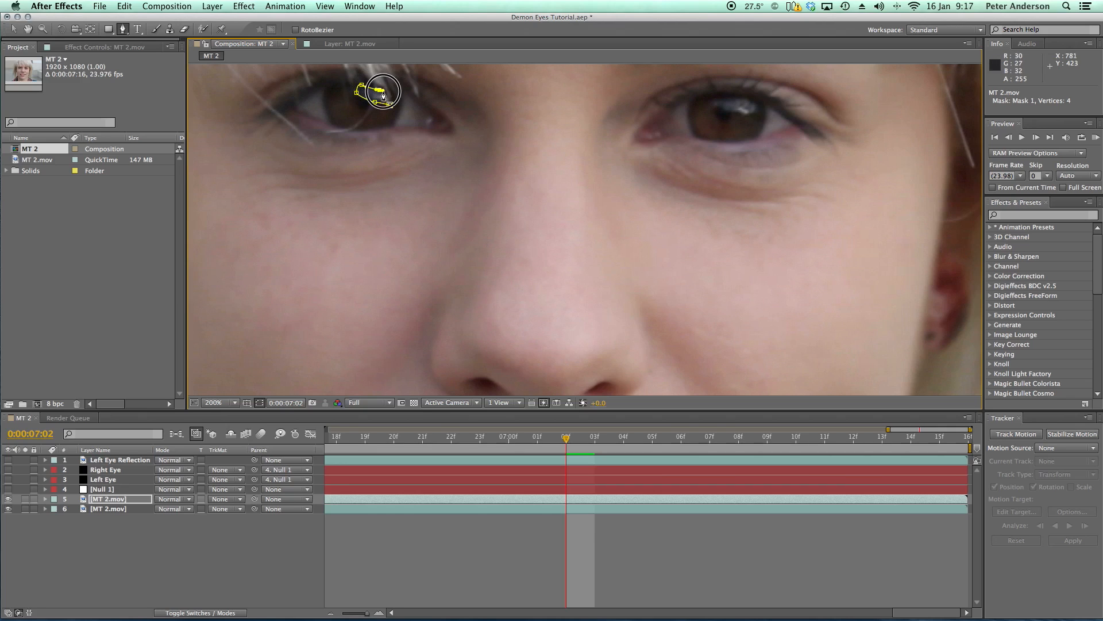
pyautogui.moveTo(394, 97); pyautogui.dragTo(394, 101)
pyautogui.click(390, 104)
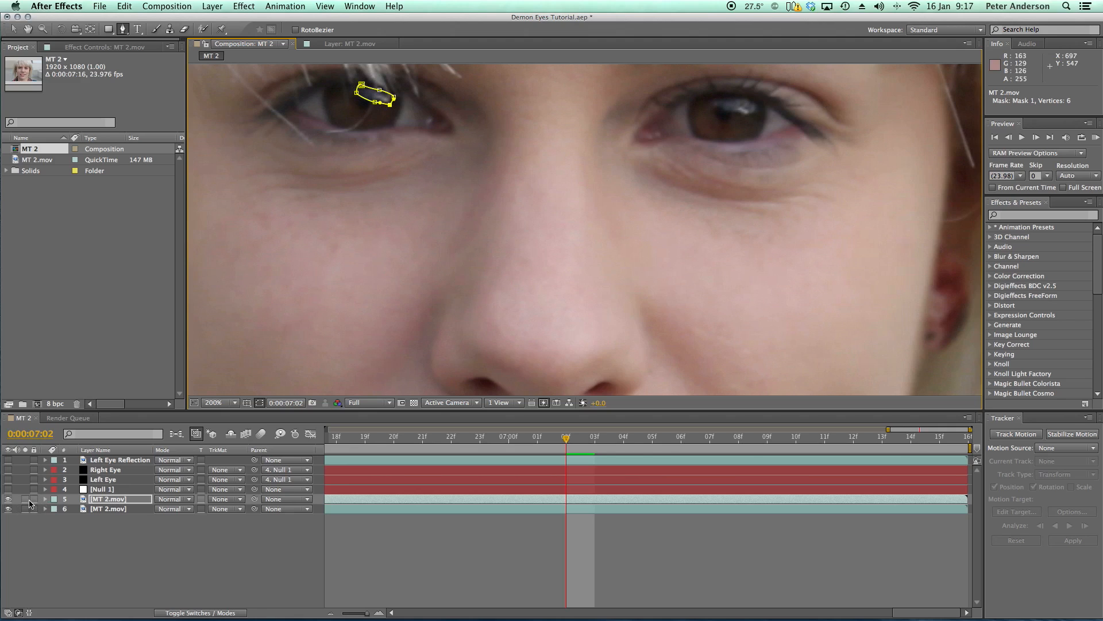
# Step: Rename the masked MT 2.mov copy as Right Eye Reflection and move it to the top of the layer stack
pyautogui.click(26, 498)
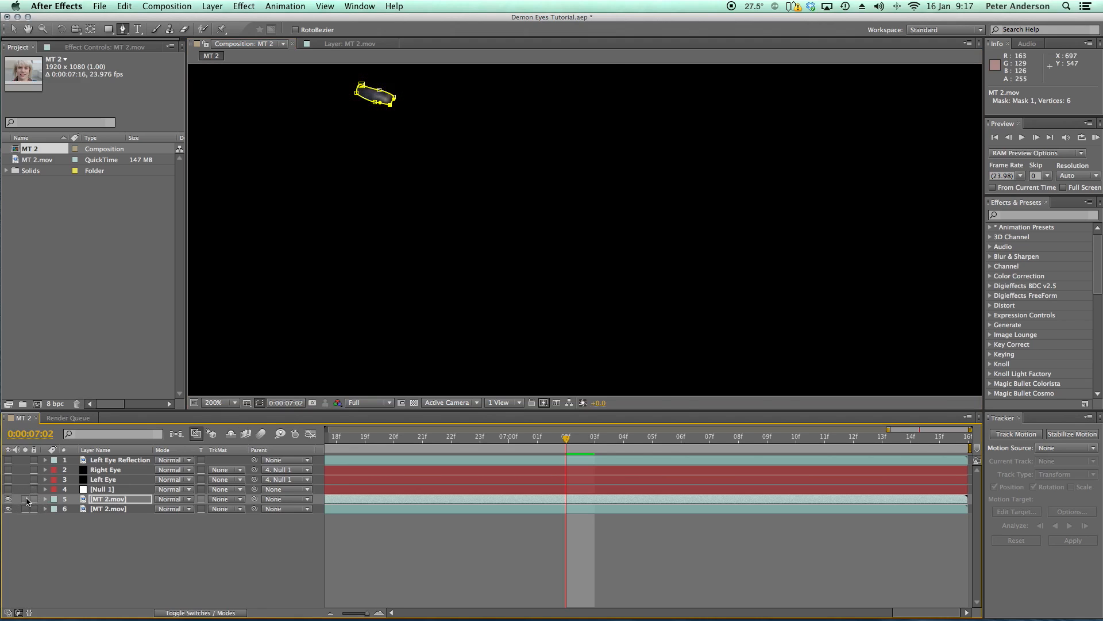
pyautogui.click(25, 499)
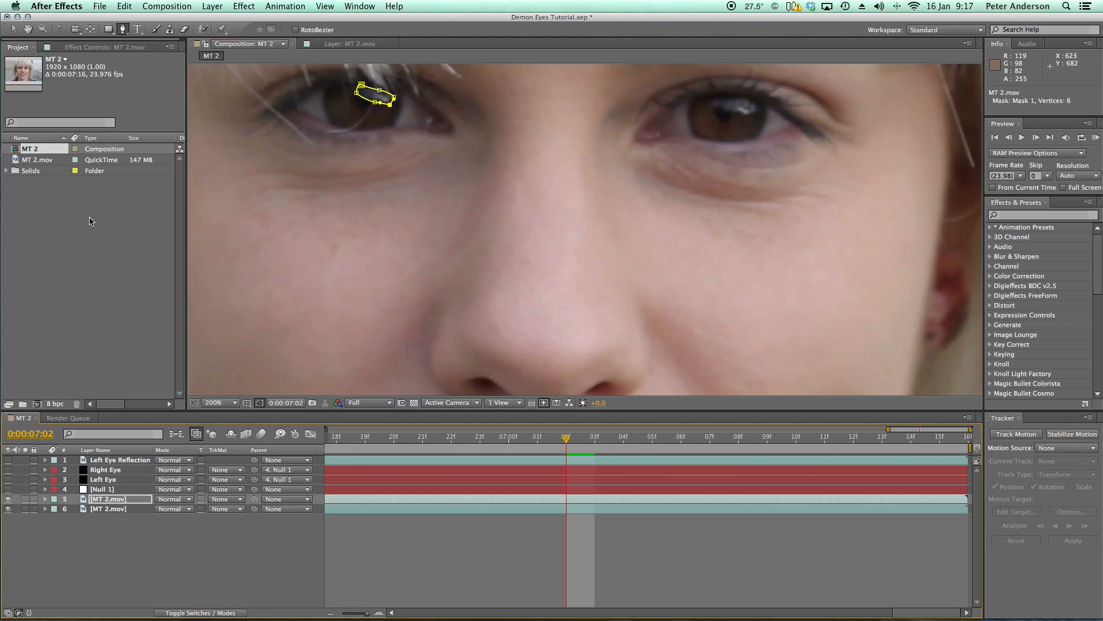
pyautogui.click(10, 30)
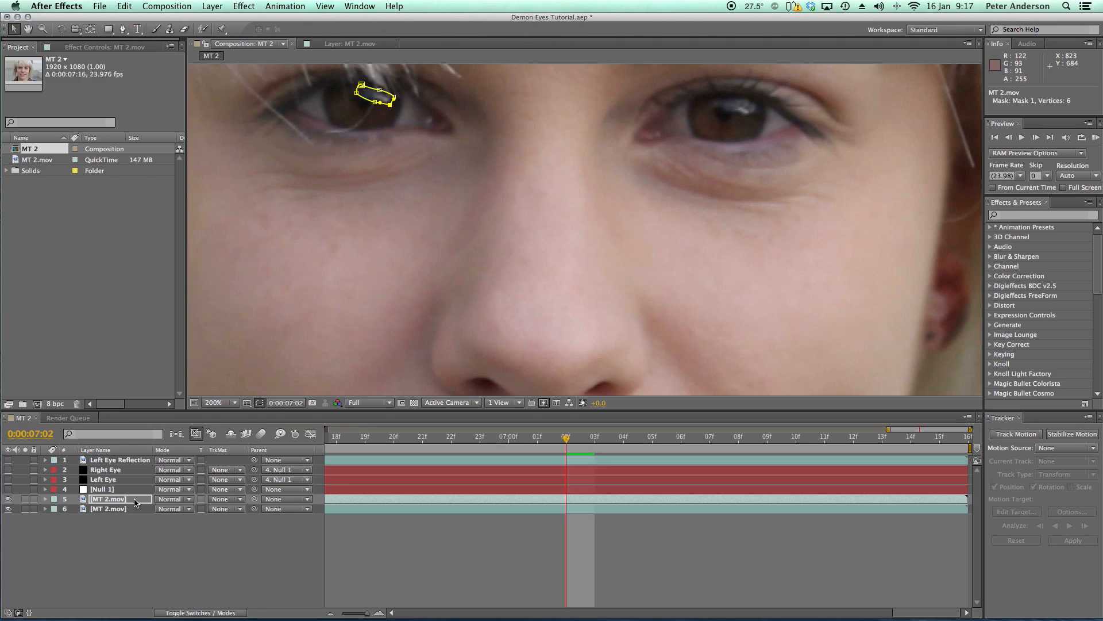
pyautogui.rightClick(117, 501)
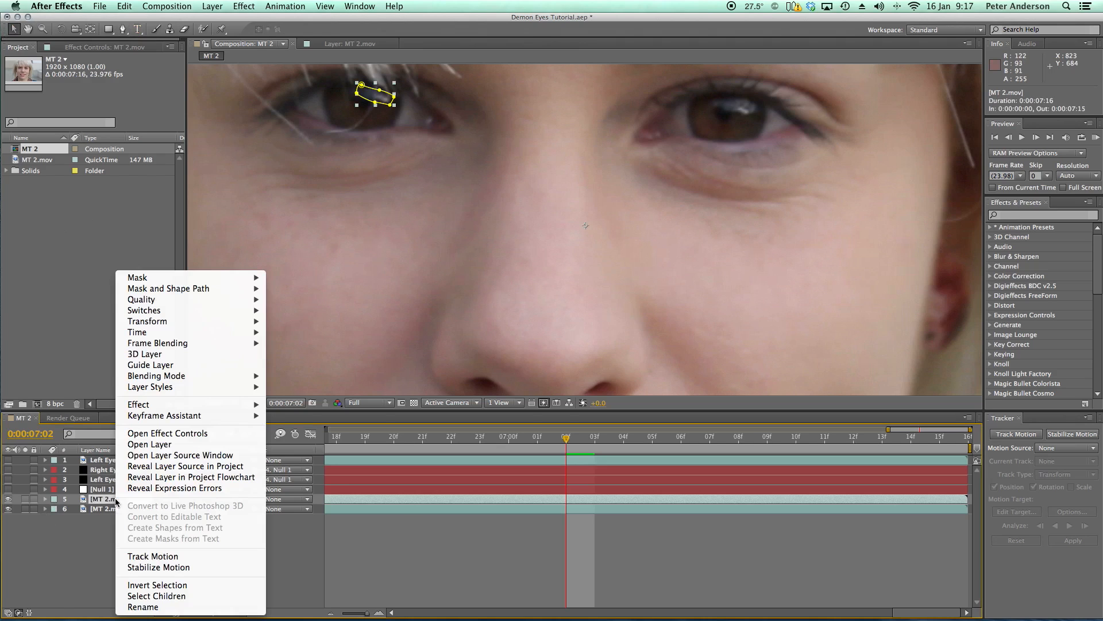
pyautogui.click(141, 607)
pyautogui.write('R')
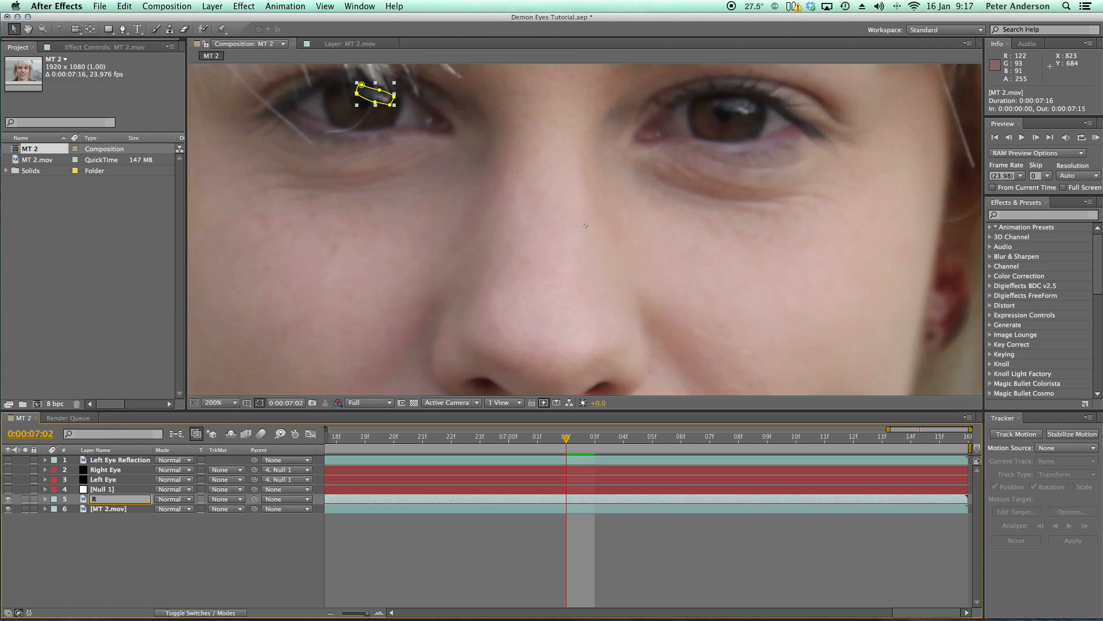
pyautogui.write('ight Eye Reflection')
pyautogui.click(154, 560)
pyautogui.moveTo(113, 504); pyautogui.dragTo(117, 459)
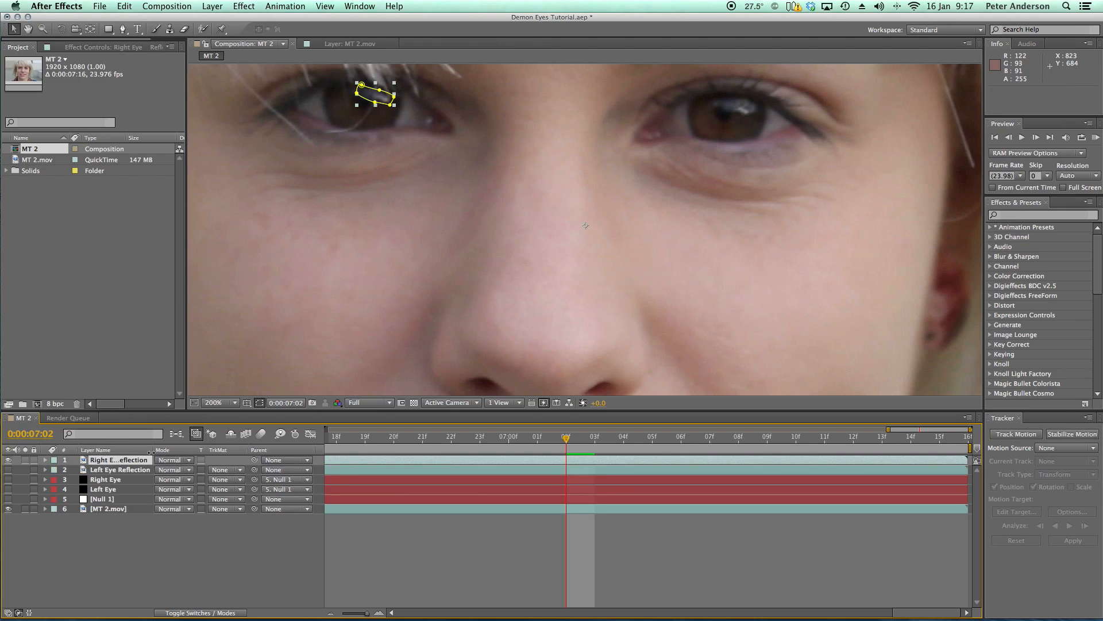
# Step: Enable Mask Path keyframing for Mask 1 on the Right Eye Reflection layer at 0:00:07:02
pyautogui.click(45, 460)
pyautogui.click(55, 470)
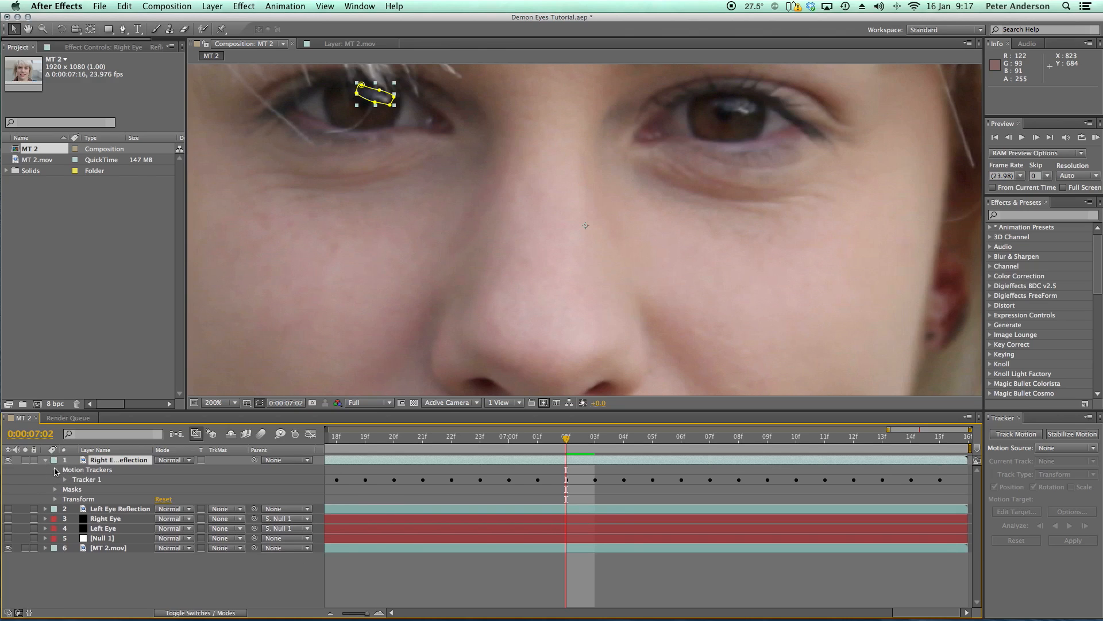
pyautogui.click(56, 470)
pyautogui.click(55, 480)
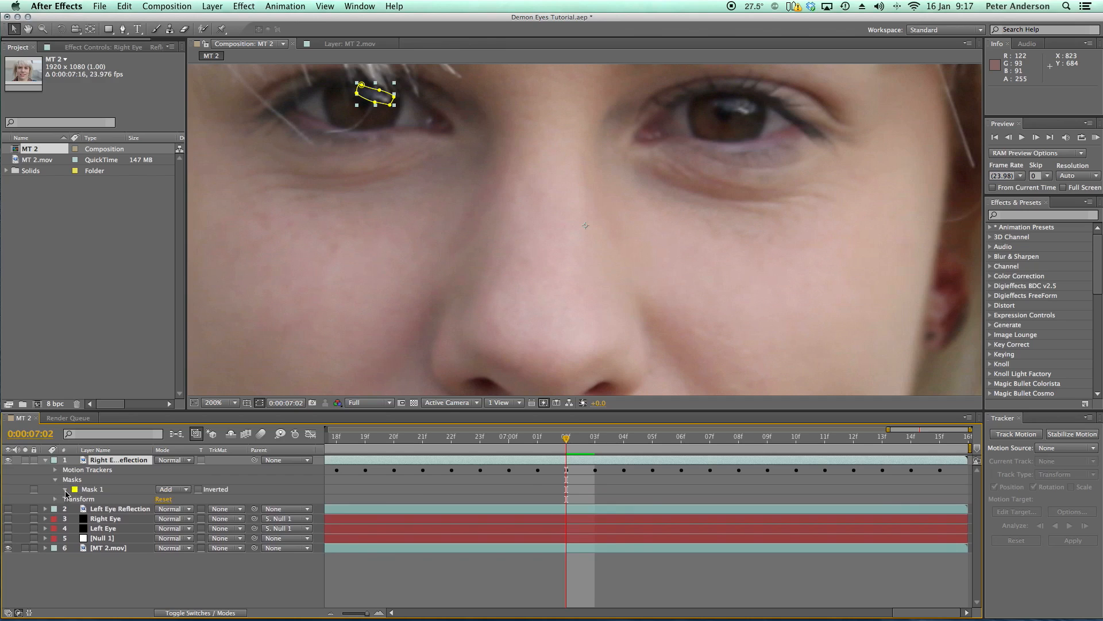
pyautogui.click(65, 490)
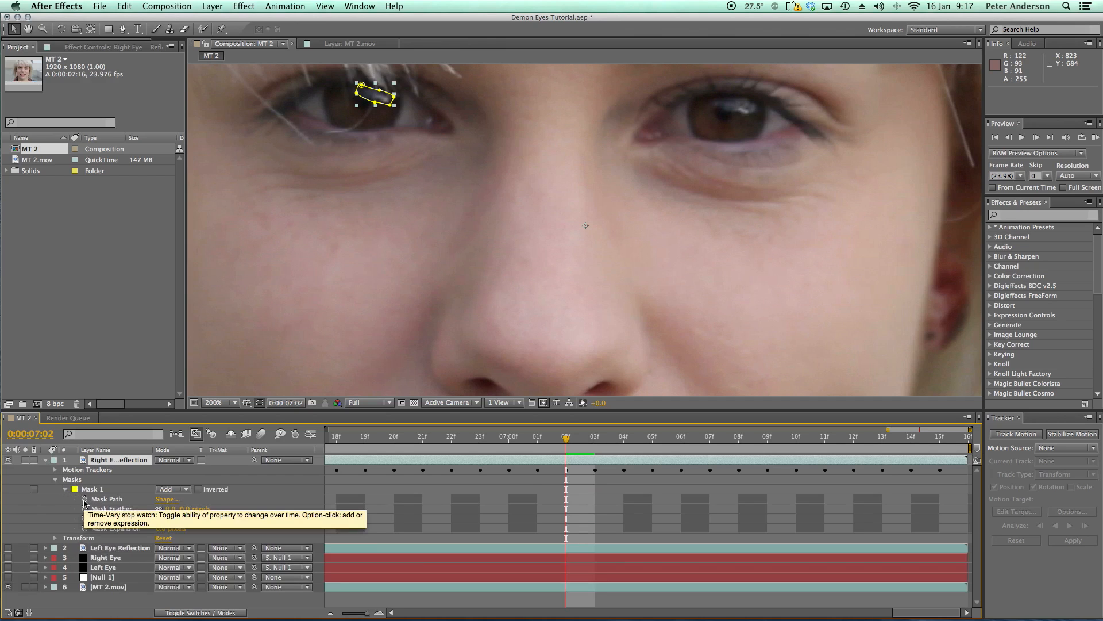
pyautogui.click(84, 500)
# Step: Keyframe the right reflection mask's path at 0:00:07:06, 0:00:07:12 and 0:00:07:15 by moving it onto the eye's highlight
pyautogui.click(635, 445)
pyautogui.click(681, 444)
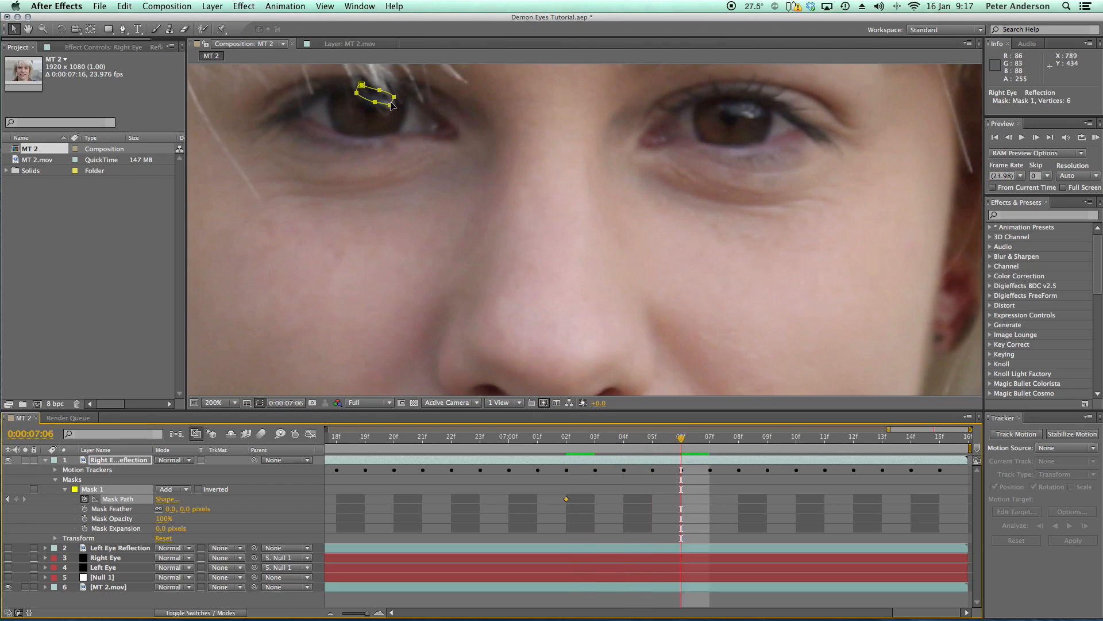
pyautogui.moveTo(393, 104); pyautogui.dragTo(401, 110)
pyautogui.moveTo(683, 440); pyautogui.dragTo(855, 451)
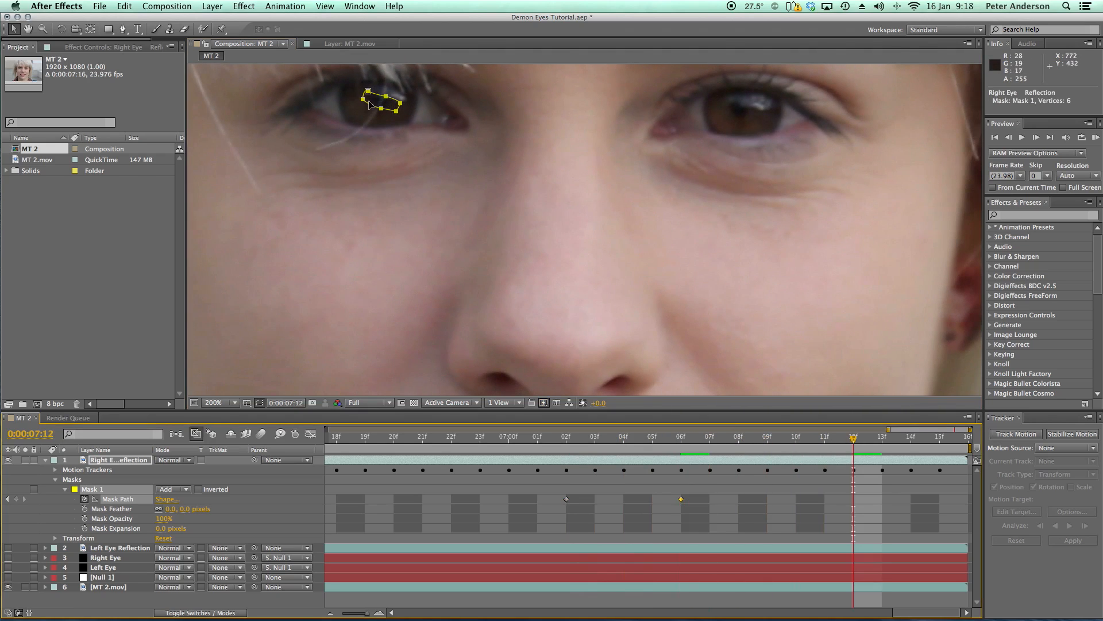
pyautogui.moveTo(372, 106); pyautogui.dragTo(384, 99)
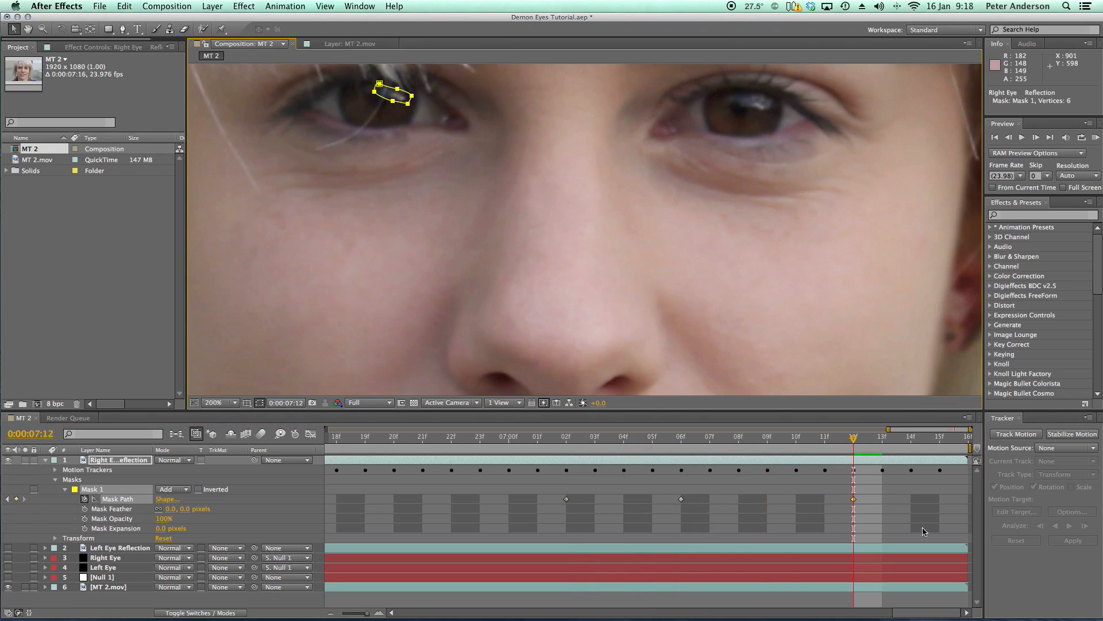
pyautogui.moveTo(853, 438); pyautogui.dragTo(940, 437)
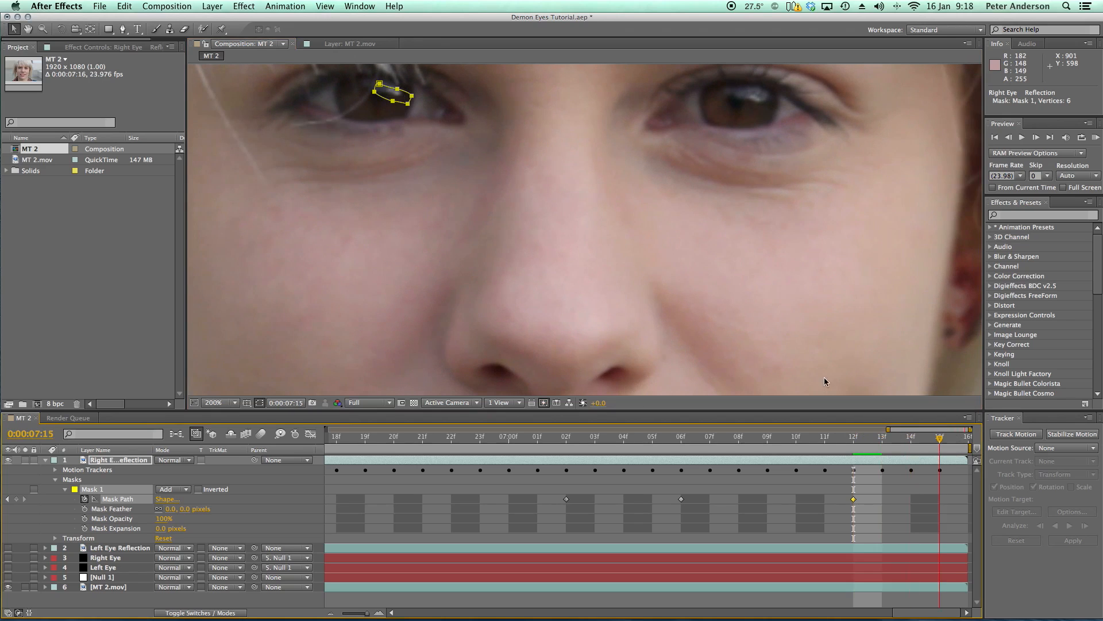
pyautogui.moveTo(404, 104); pyautogui.dragTo(401, 100)
# Step: Reposition the right reflection mask over the eye's highlight at 0:00:06:21 and 0:00:06:15
pyautogui.moveTo(586, 441); pyautogui.dragTo(422, 439)
pyautogui.moveTo(393, 104); pyautogui.dragTo(387, 106)
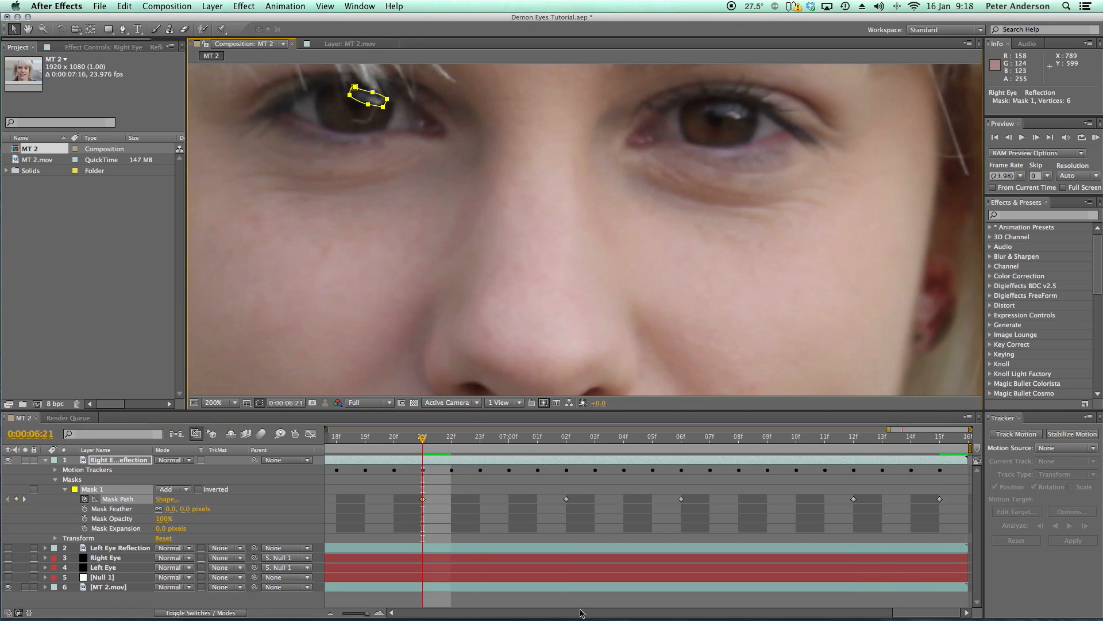
pyautogui.moveTo(893, 614); pyautogui.dragTo(851, 613)
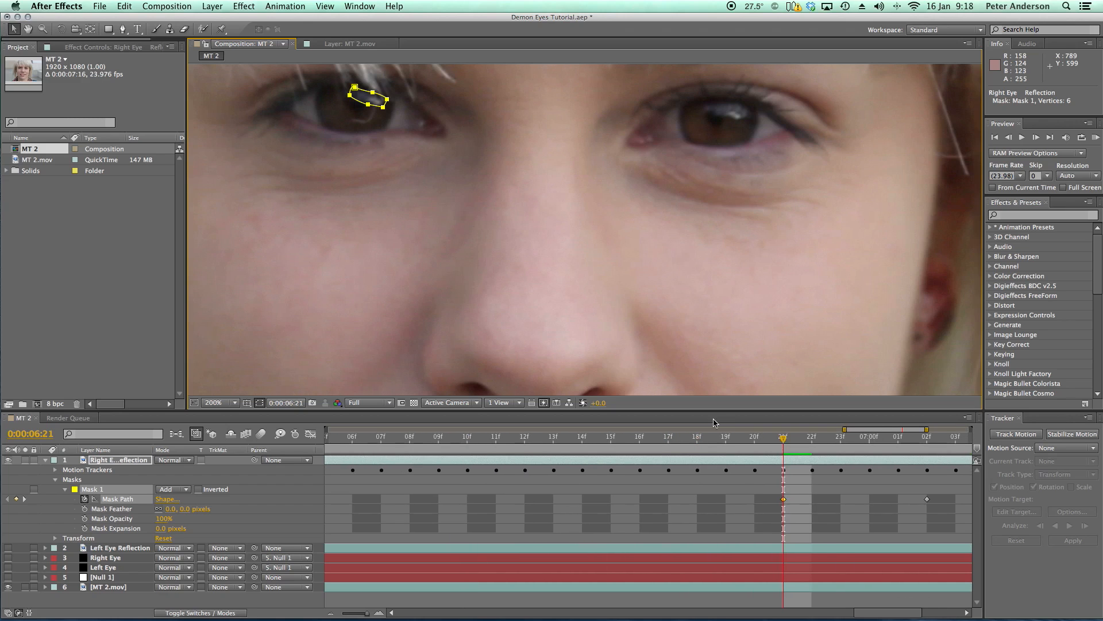
pyautogui.moveTo(730, 439); pyautogui.dragTo(618, 439)
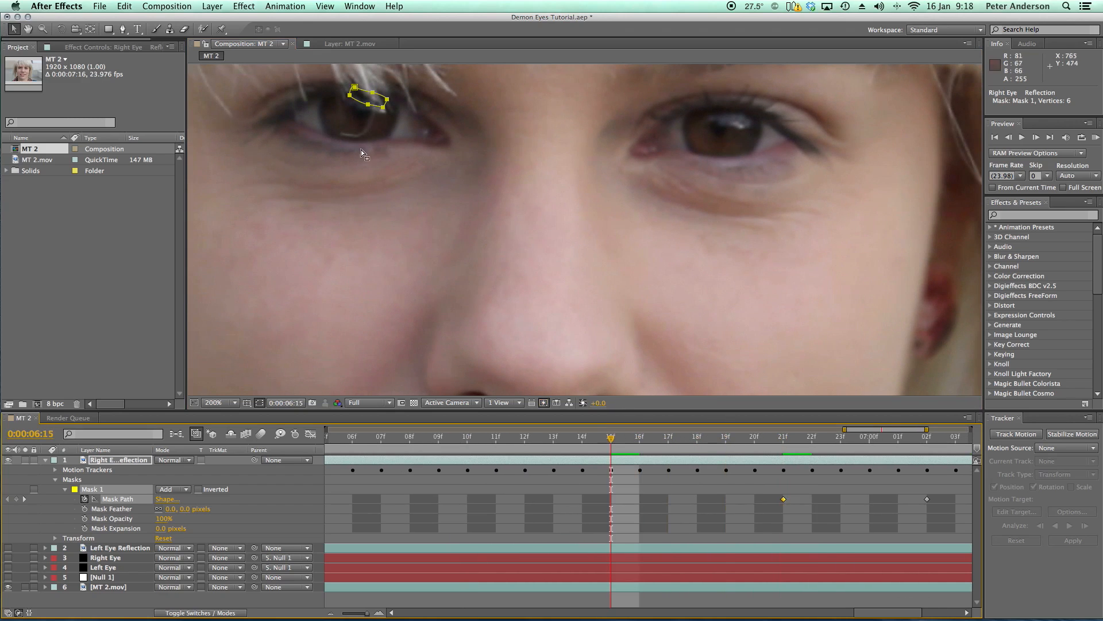
pyautogui.moveTo(378, 109); pyautogui.dragTo(383, 117)
# Step: Move the right reflection mask onto the eye's highlight at 0:00:06:09 and 0:00:06:04 to keyframe its path
pyautogui.moveTo(615, 440); pyautogui.dragTo(438, 440)
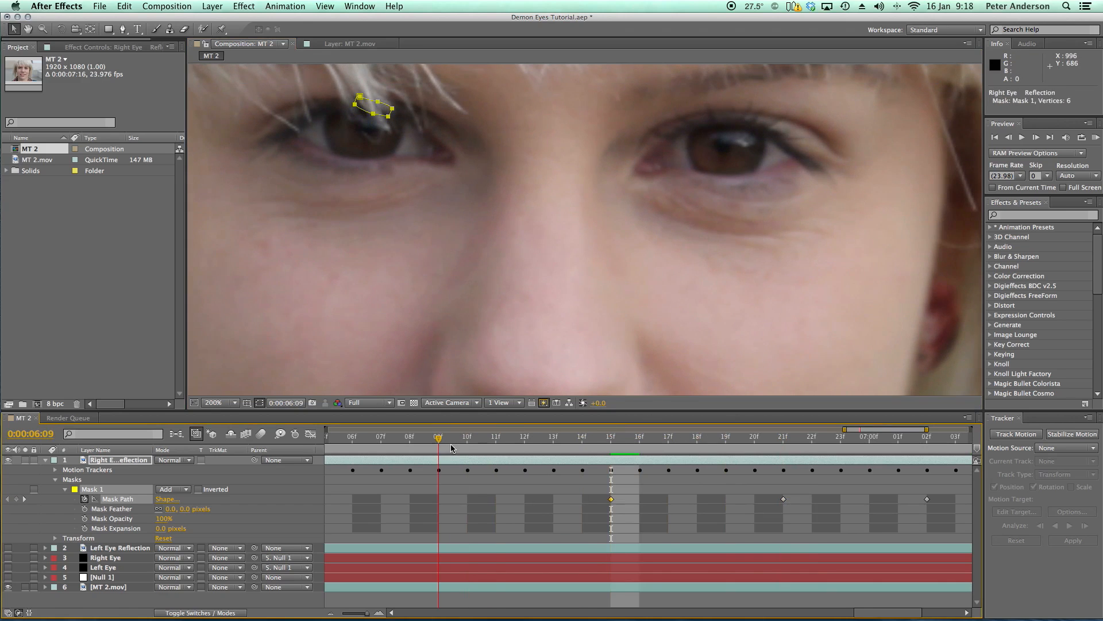
pyautogui.moveTo(389, 117); pyautogui.dragTo(394, 133)
pyautogui.moveTo(438, 445); pyautogui.dragTo(415, 451)
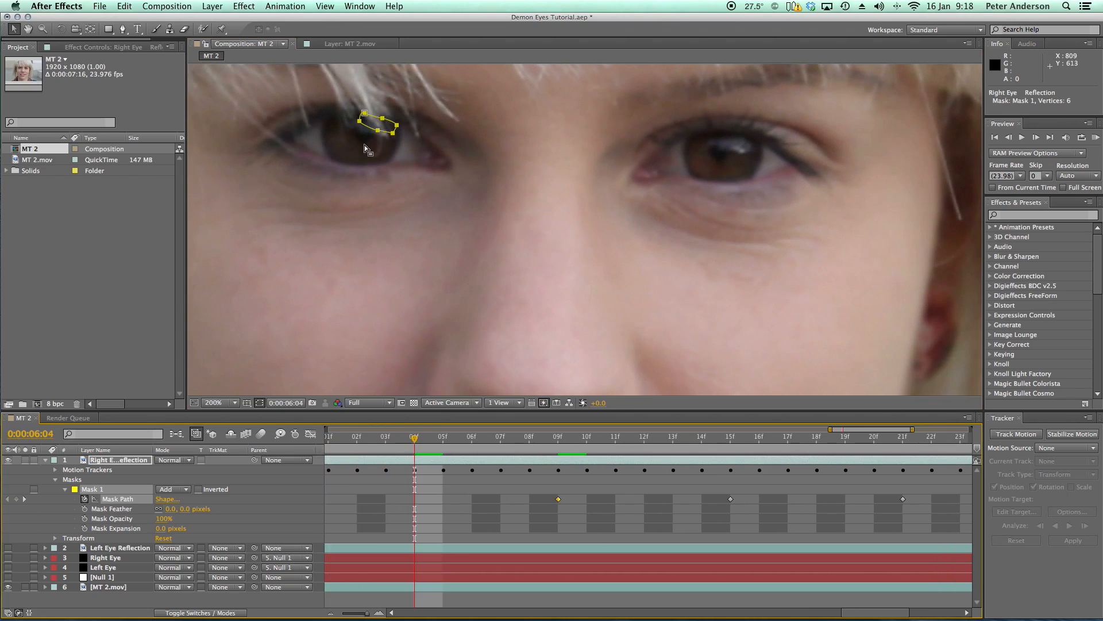
pyautogui.moveTo(387, 134); pyautogui.dragTo(385, 137)
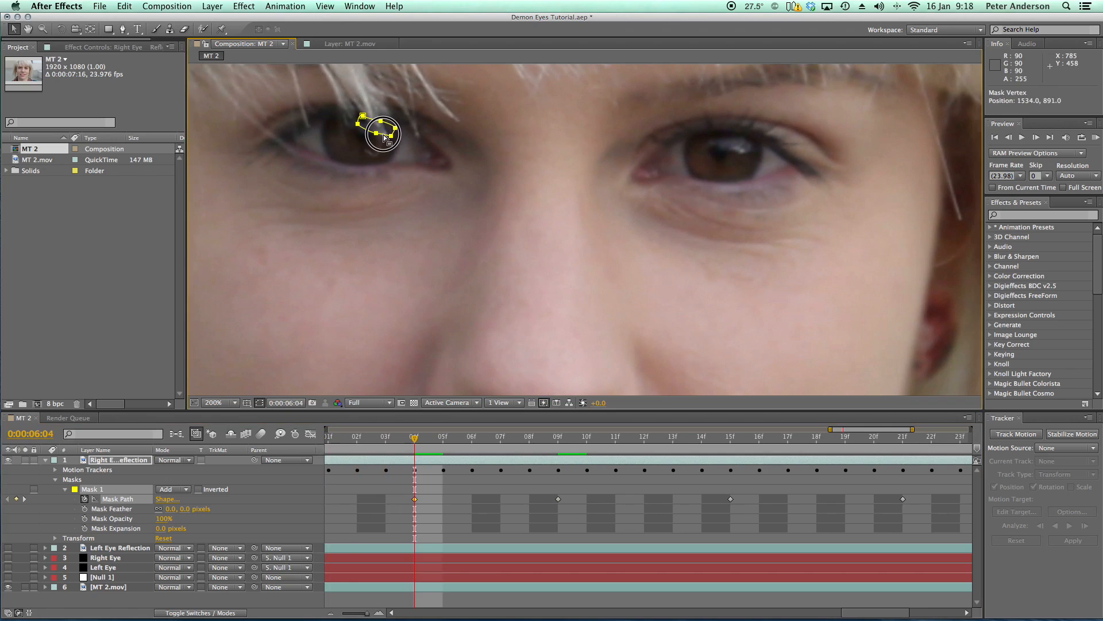
# Step: Show the hidden Left Eye Reflection, Right Eye, Left Eye and Null 1 layers and inspect the combined eye effect without selection outlines
pyautogui.moveTo(413, 441); pyautogui.dragTo(664, 476)
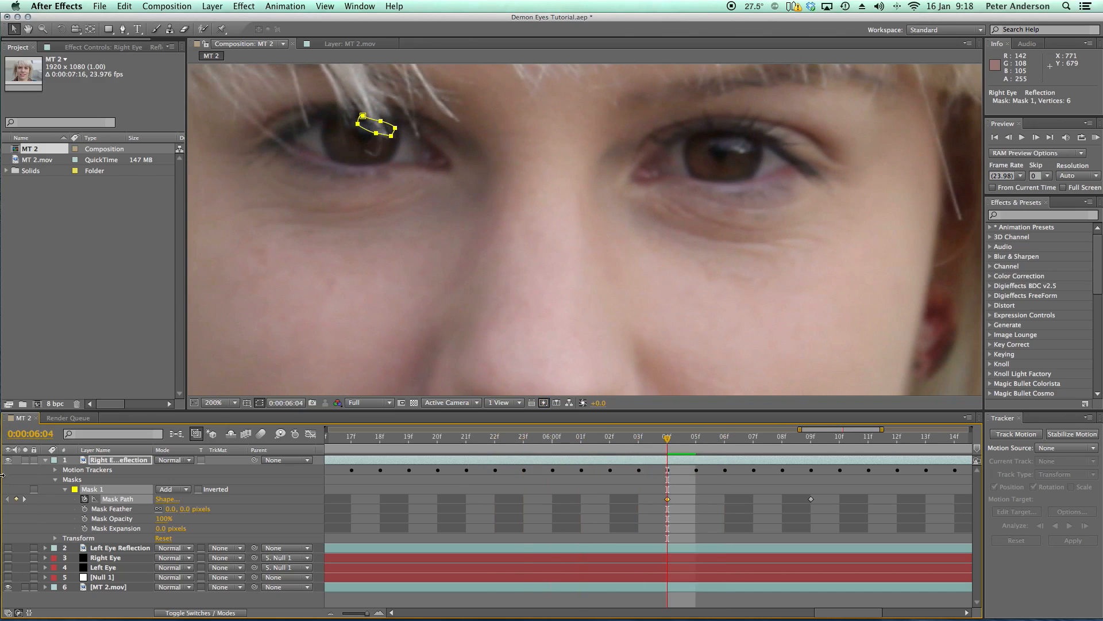
pyautogui.moveTo(8, 548); pyautogui.dragTo(8, 577)
pyautogui.press(',')
pyautogui.scroll(-2, 274, 306)
pyautogui.click(294, 289)
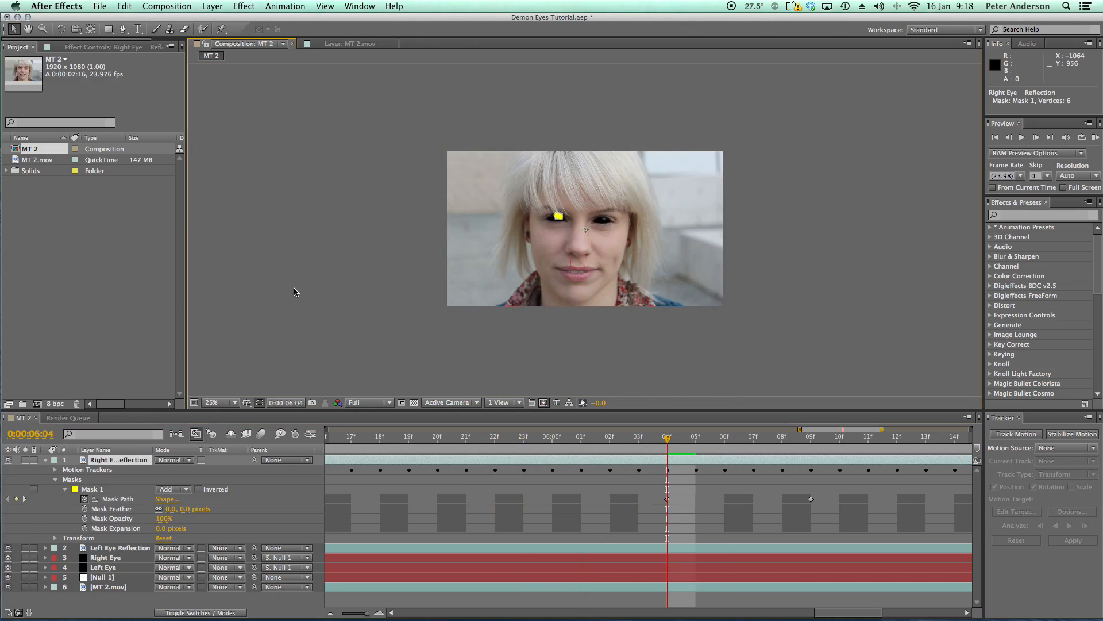
pyautogui.click(295, 288)
pyautogui.scroll(2, 309, 296)
pyautogui.press('.')
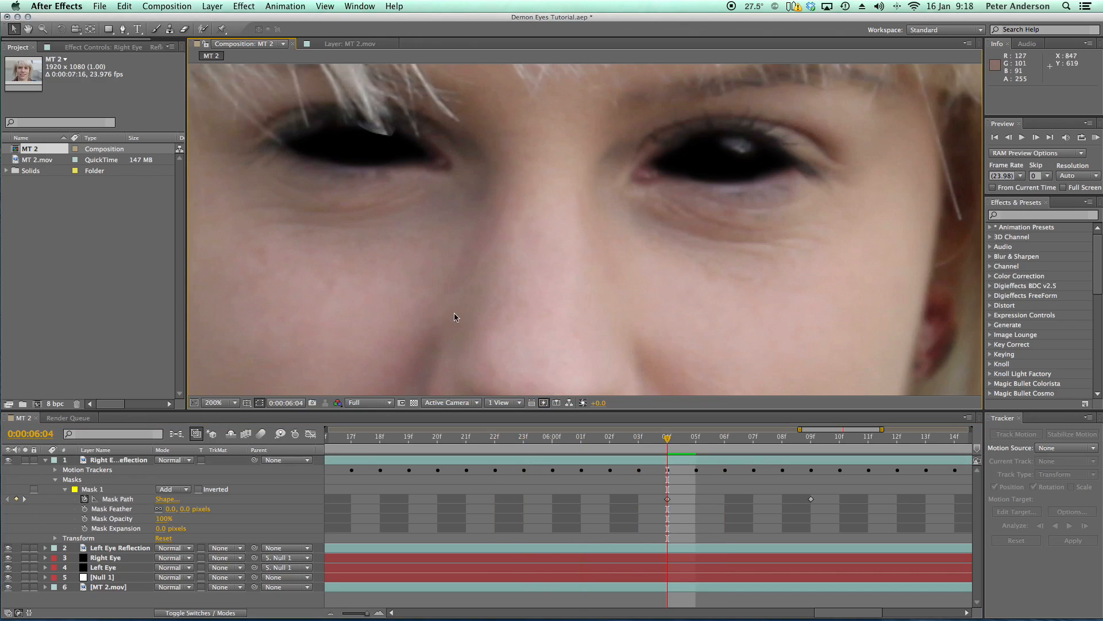
# Step: Try a mask feather of 0 pixels on the Left Eye Reflection layer and inspect the reflection's edge
pyautogui.click(379, 122)
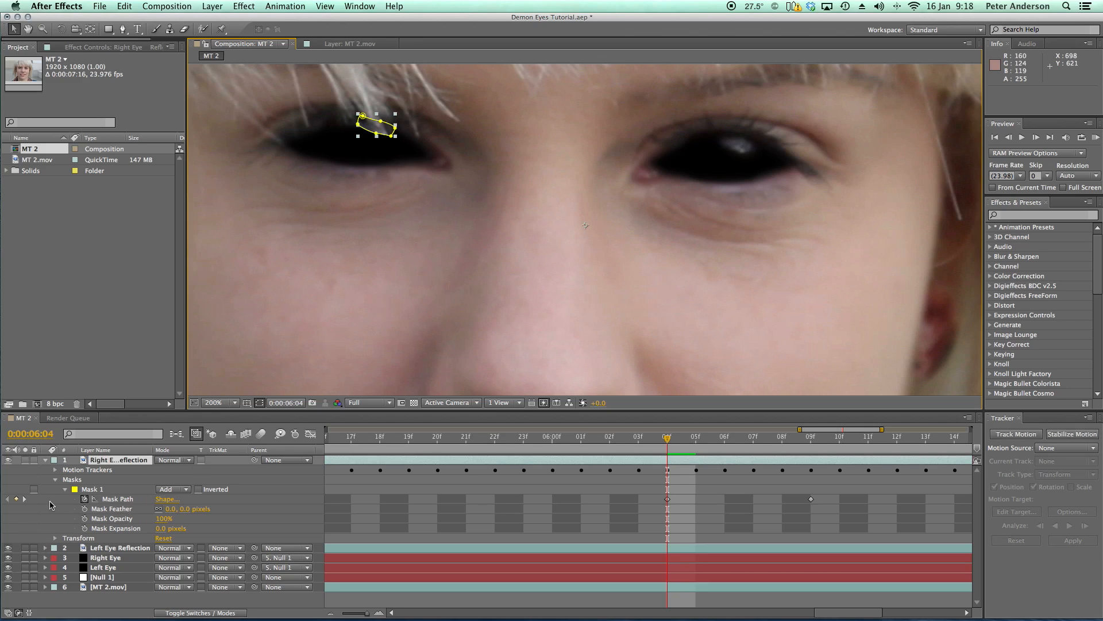
pyautogui.click(44, 547)
pyautogui.scroll(-1, 45, 552)
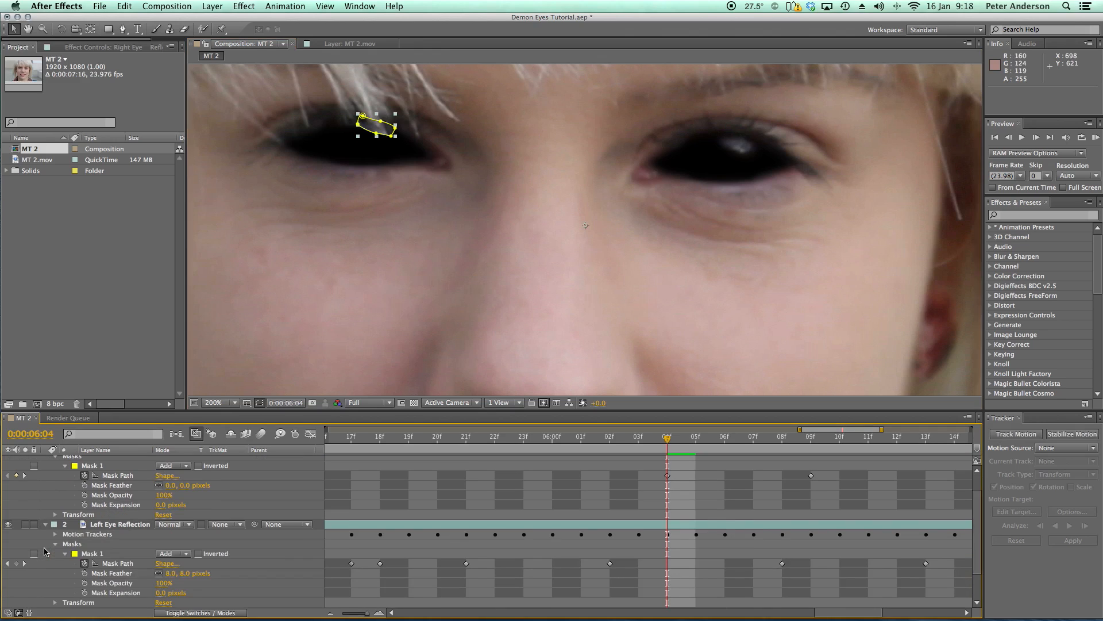
pyautogui.moveTo(171, 577); pyautogui.dragTo(104, 578)
pyautogui.click(320, 349)
pyautogui.click(319, 349)
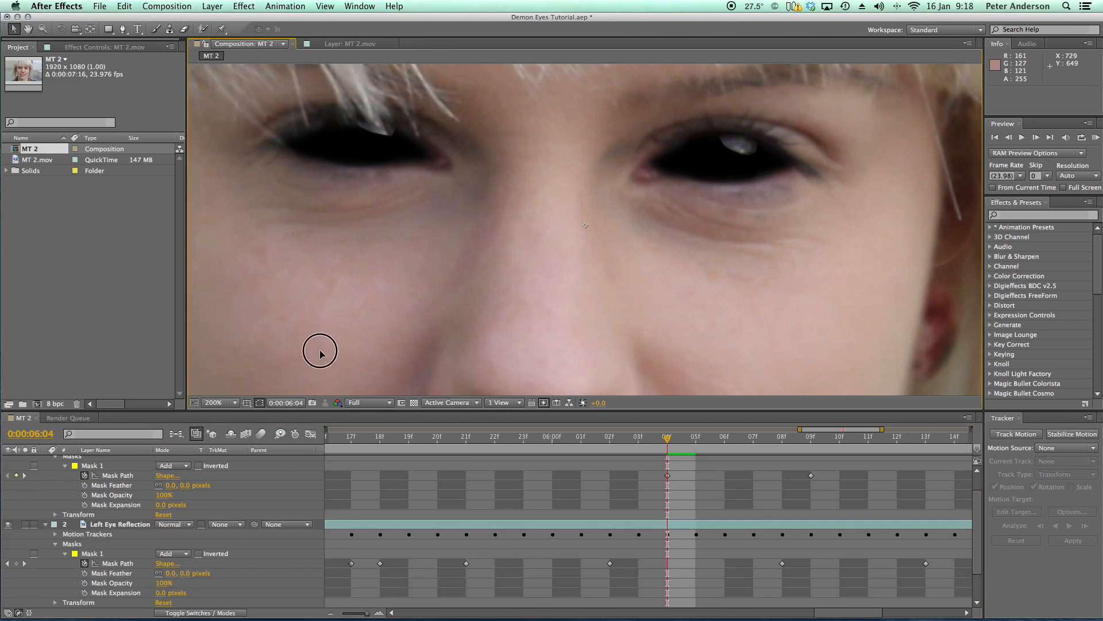
pyautogui.press(',')
pyautogui.press('.')
pyautogui.scroll(2, 73, 480)
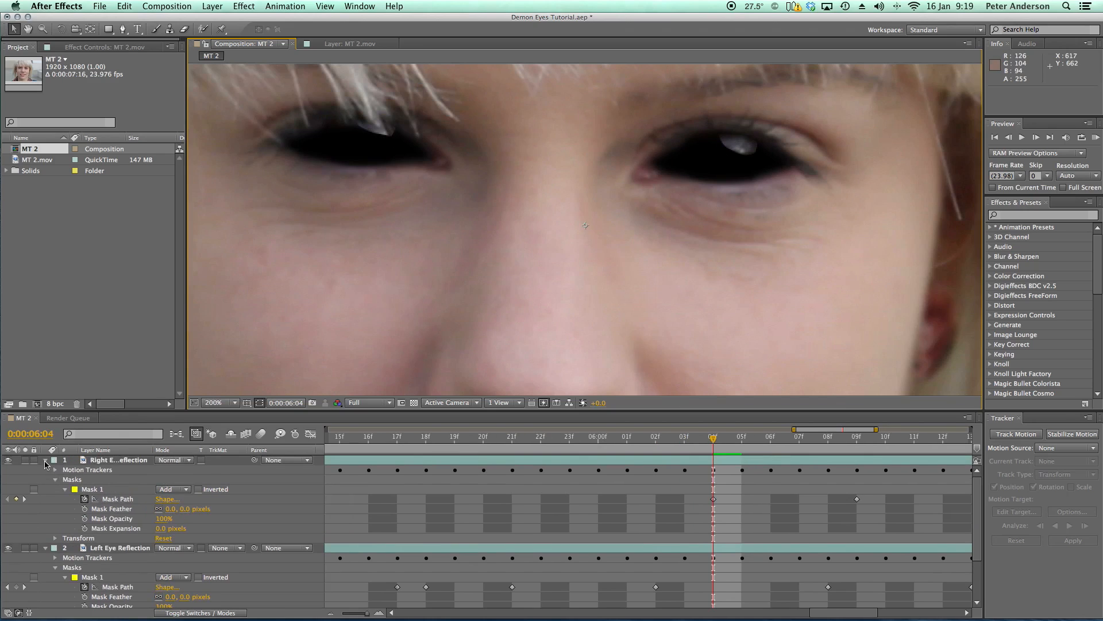
# Step: Set the mask feather to 8 pixels on both the Left Eye Reflection and Right Eye Reflection layers
pyautogui.click(45, 460)
pyautogui.click(46, 470)
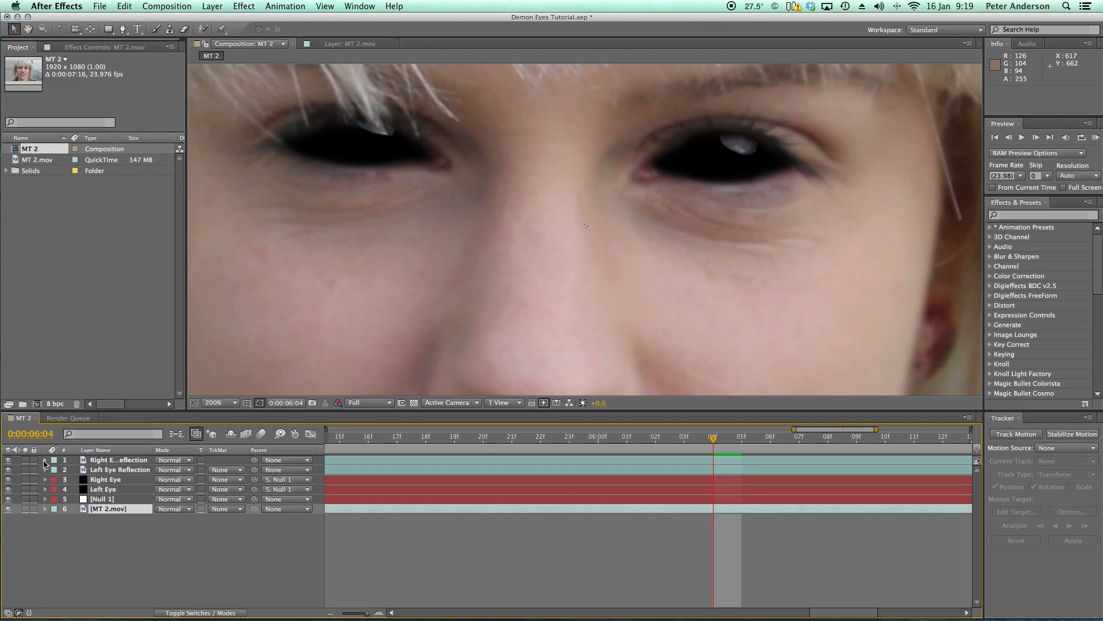
pyautogui.click(45, 470)
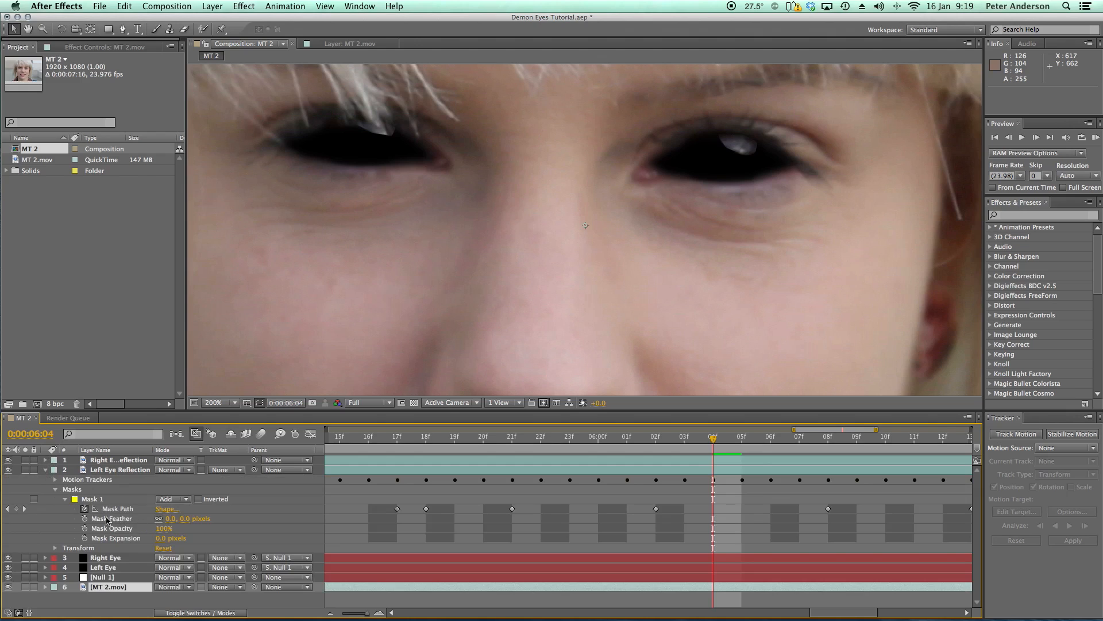
pyautogui.click(169, 518)
pyautogui.press('Return')
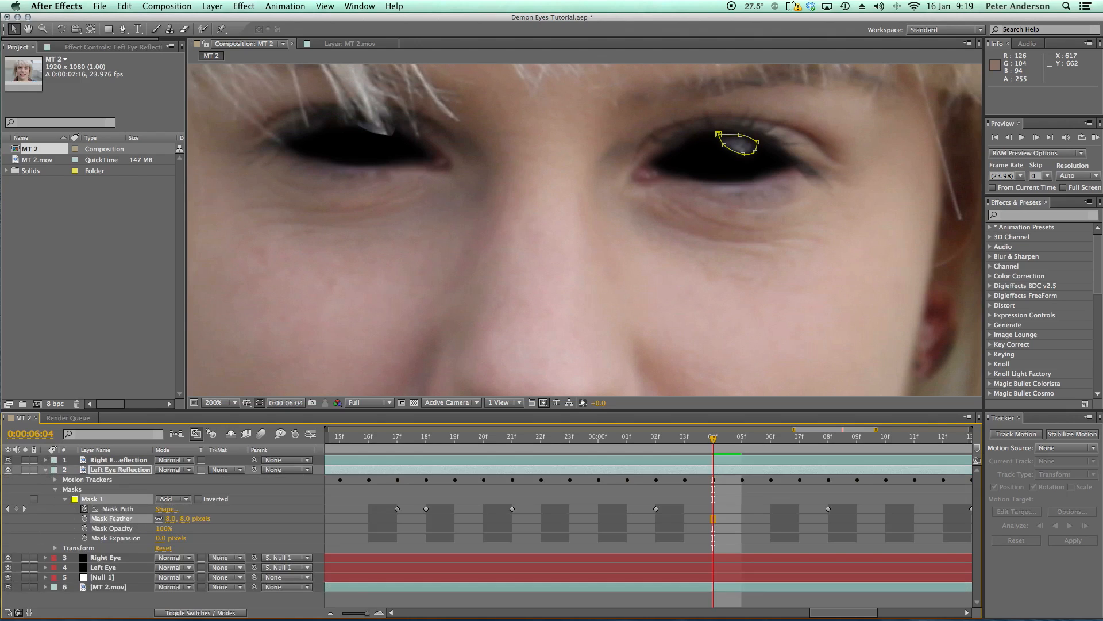
pyautogui.click(45, 461)
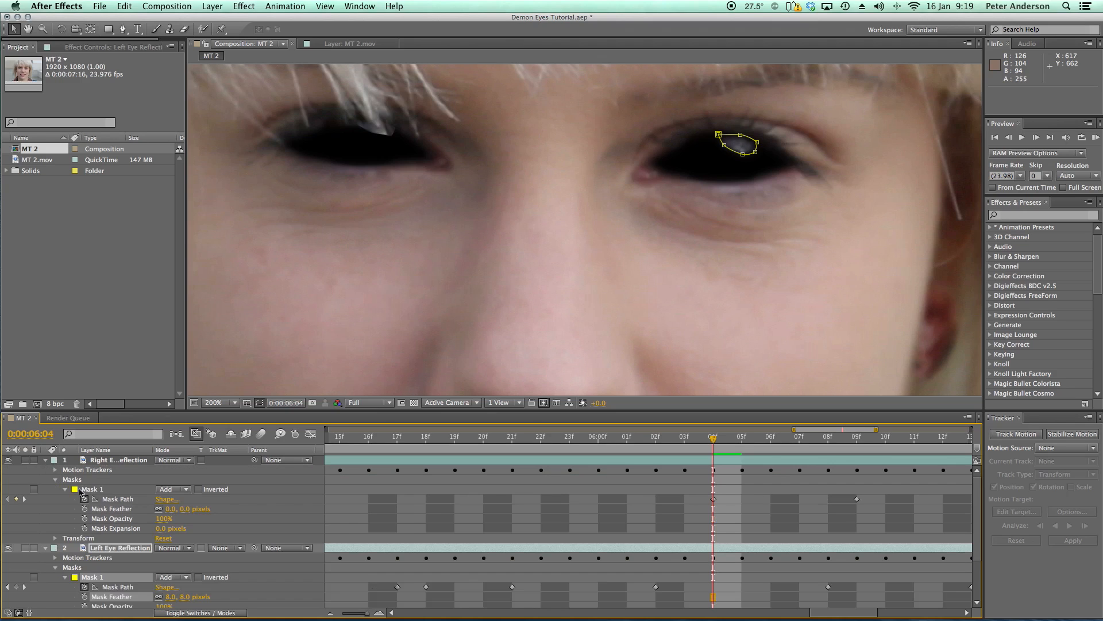
pyautogui.click(171, 509)
pyautogui.press('Return')
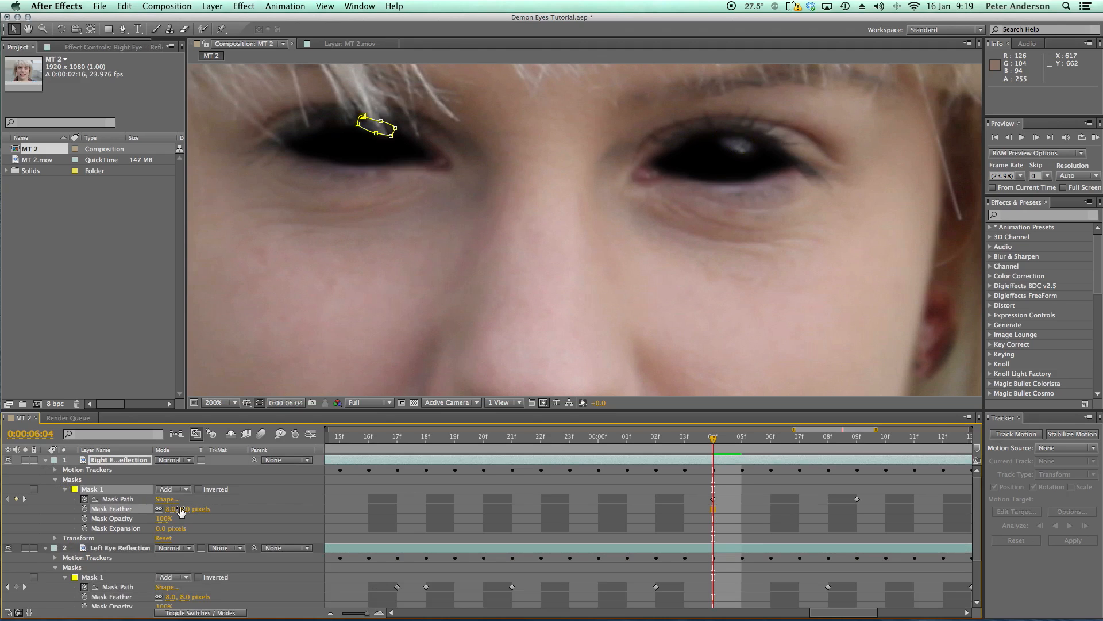
# Step: Play back the composition from 0:00:05:16 at a wider view to check both eyes' reflections
pyautogui.click(451, 281)
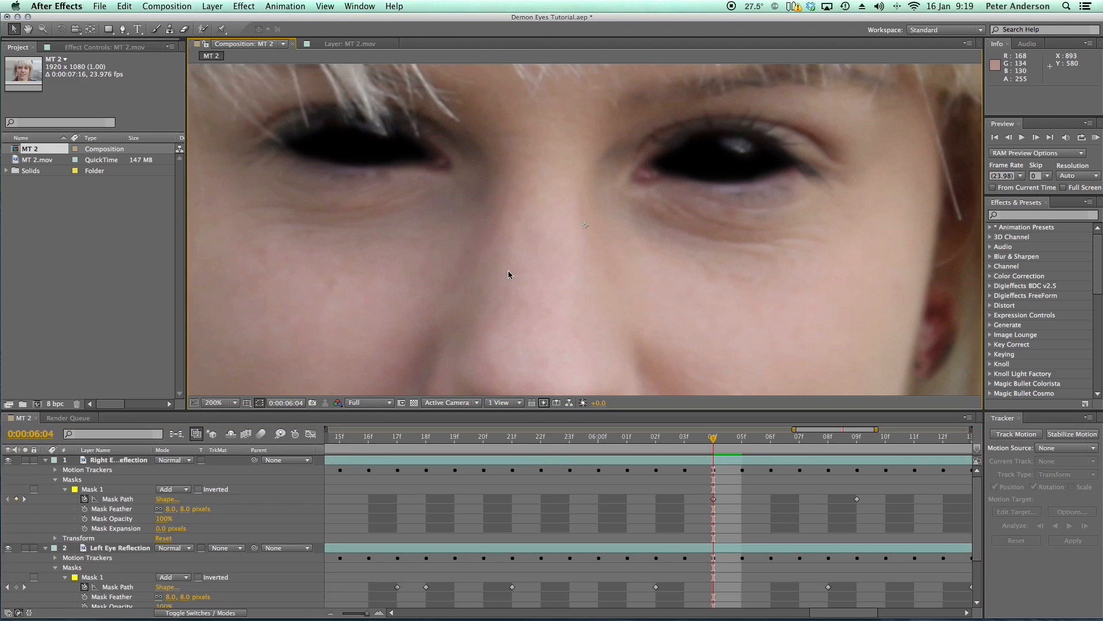
pyautogui.press(',')
pyautogui.press(',')
pyautogui.press(',')
pyautogui.press(',')
pyautogui.press('/')
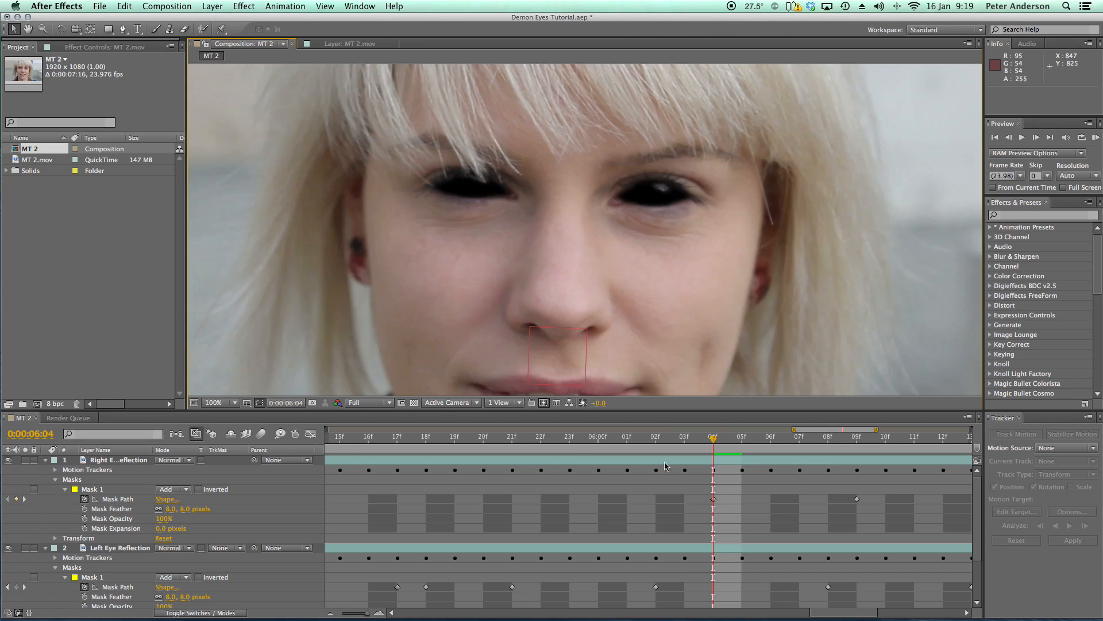
pyautogui.moveTo(717, 444); pyautogui.dragTo(368, 444)
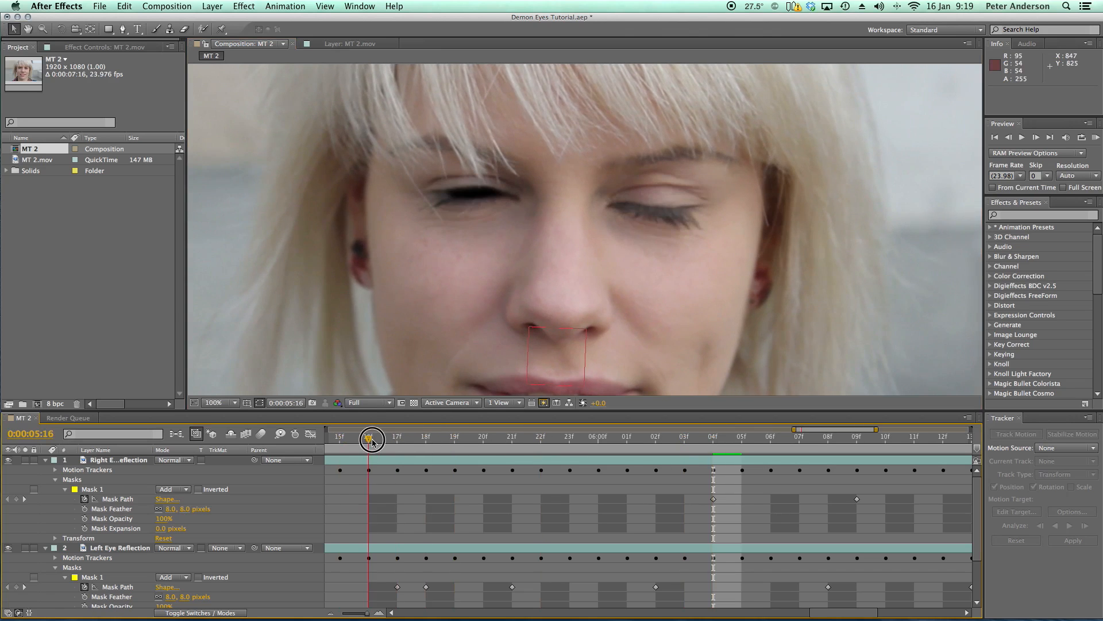
pyautogui.press('h')
pyautogui.press('space')
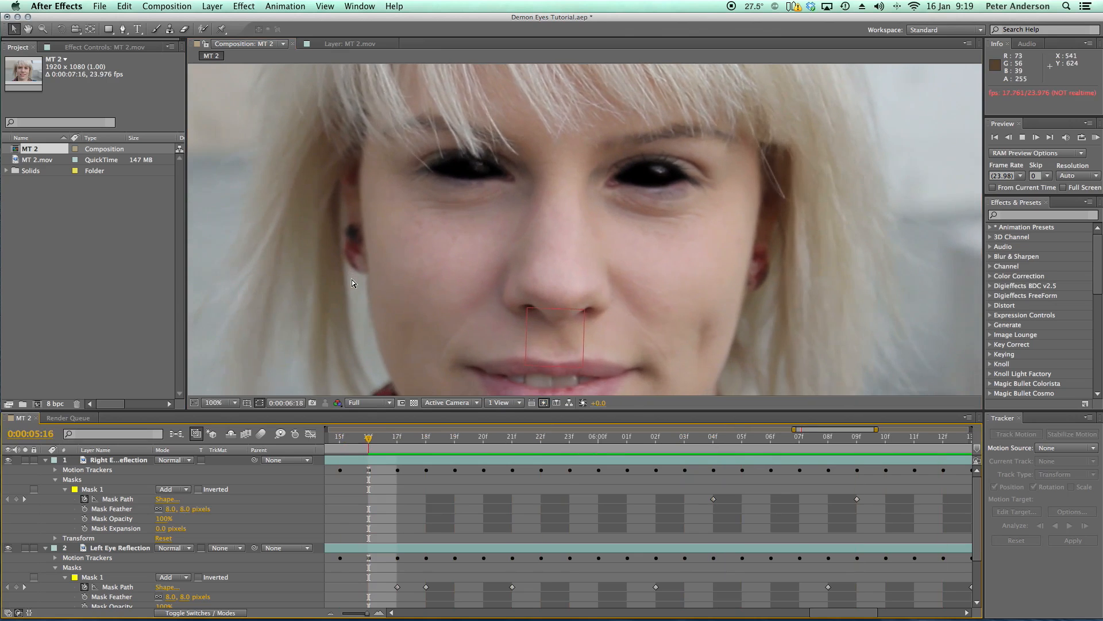
# Step: Play back the composition from 0:00:05:21 and from 0:00:00:15 to compare the blackened eyes with the natural ones
pyautogui.press('space')
pyautogui.moveTo(423, 443); pyautogui.dragTo(368, 447)
pyautogui.press('space')
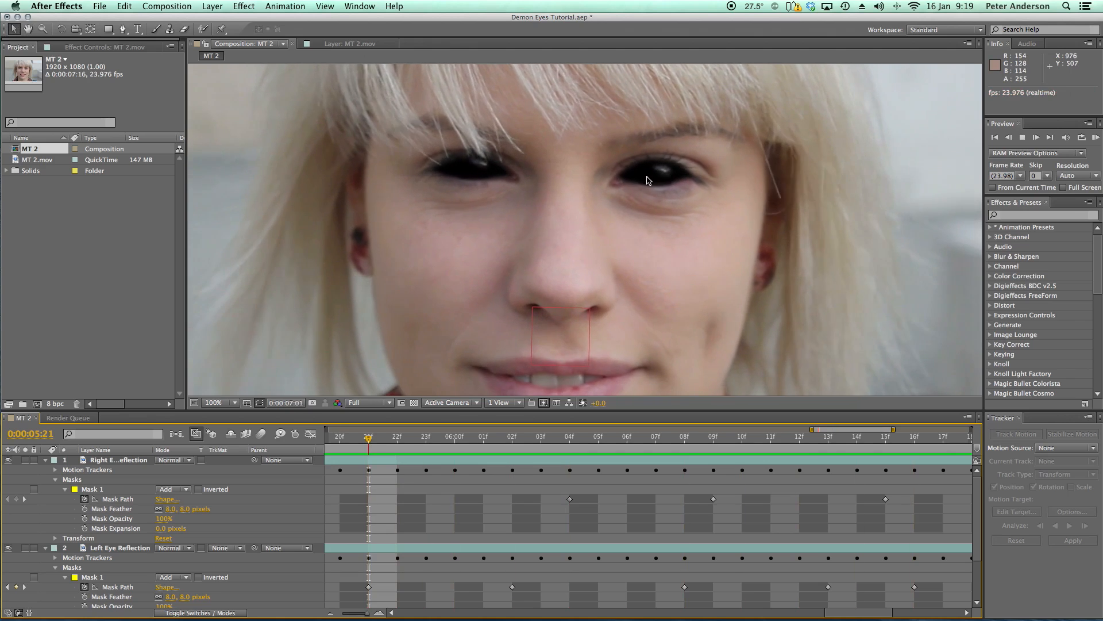
pyautogui.press('space')
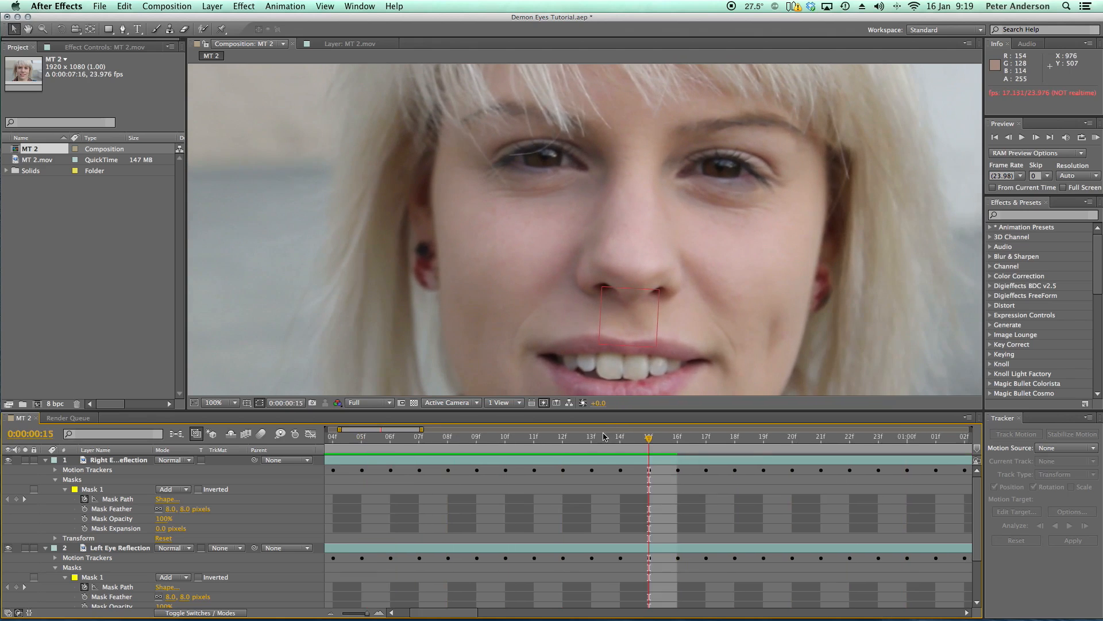
pyautogui.moveTo(368, 613); pyautogui.dragTo(362, 613)
pyautogui.press('space')
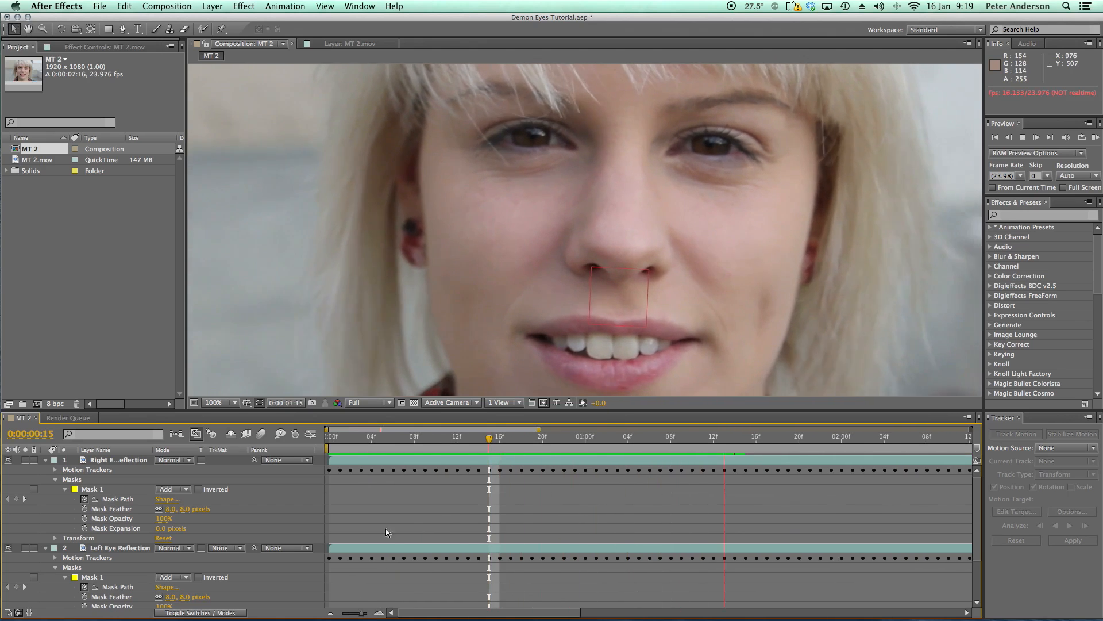
# Step: Play back the composition from 0:00:05:07 with its whole duration in view to check the change to black eyes
pyautogui.press('space')
pyautogui.moveTo(363, 613); pyautogui.dragTo(341, 616)
pyautogui.moveTo(780, 450)
pyautogui.mouseDown()
pyautogui.moveTo(783, 440)
pyautogui.moveTo(771, 439)
pyautogui.mouseUp()
pyautogui.press('space')
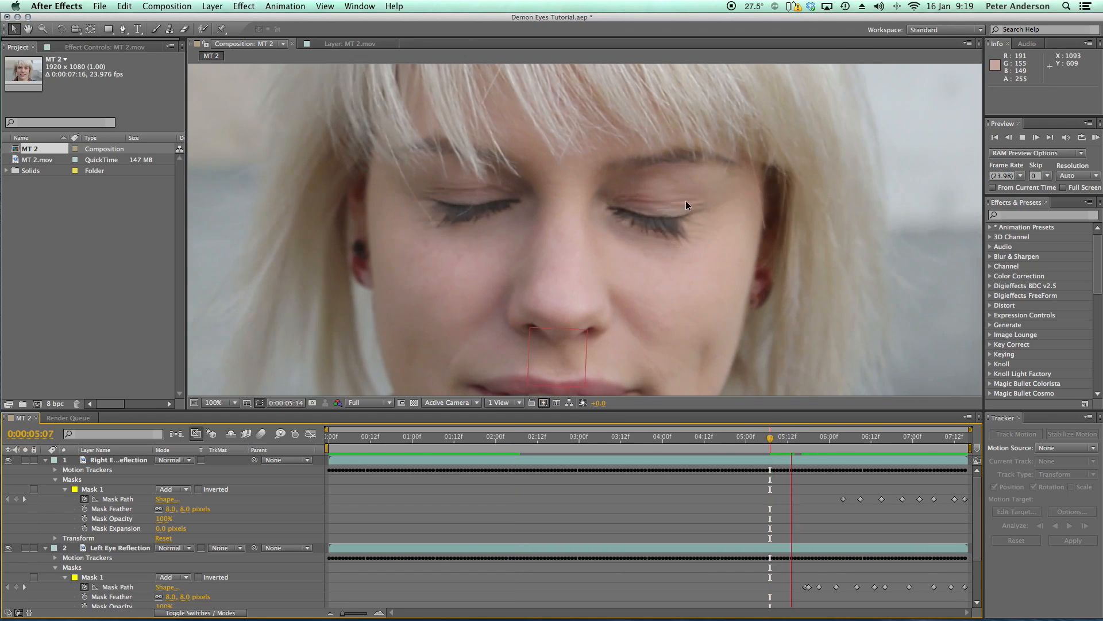
# Step: At 0:00:03:16, isolate the Right Eye Reflection layer briefly, restore all layers and play back the full effect
pyautogui.moveTo(722, 440); pyautogui.dragTo(634, 440)
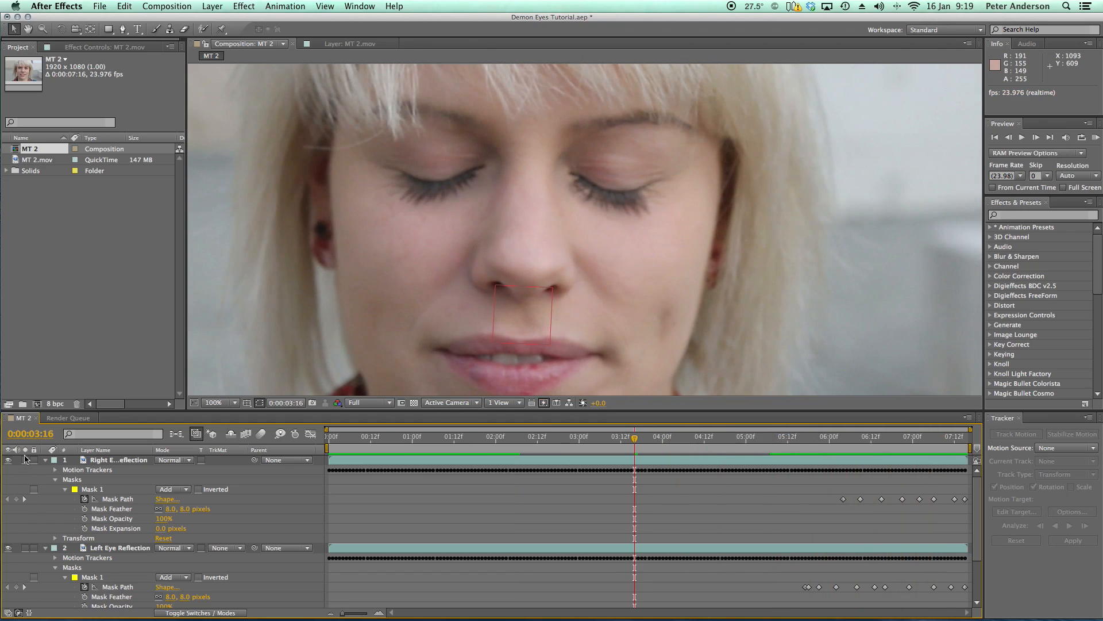
pyautogui.click(26, 461)
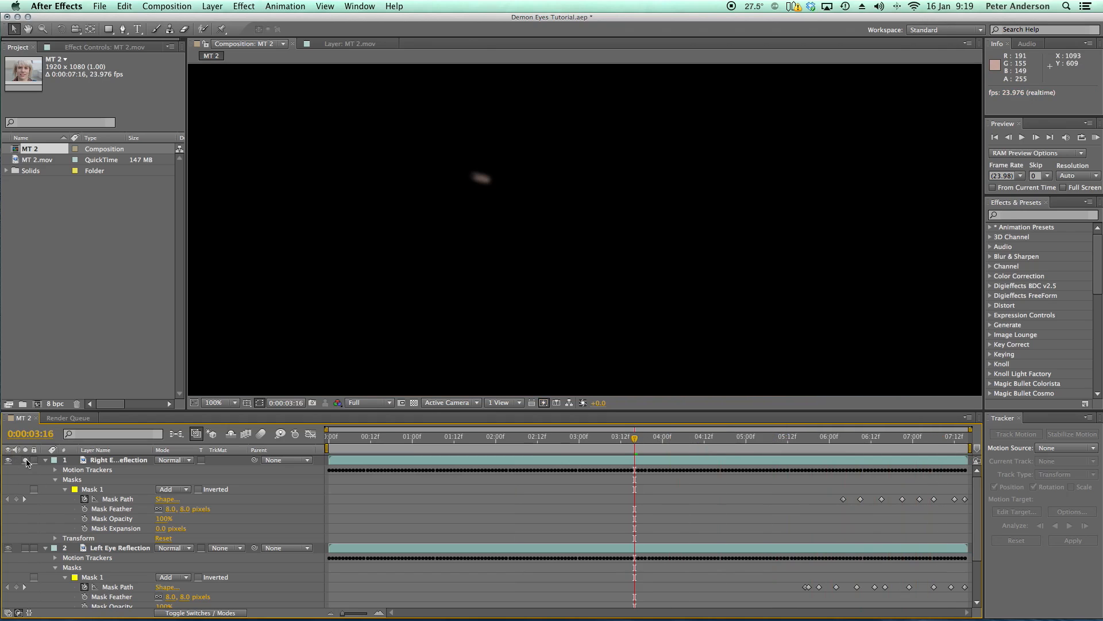
pyautogui.click(25, 461)
pyautogui.press('space')
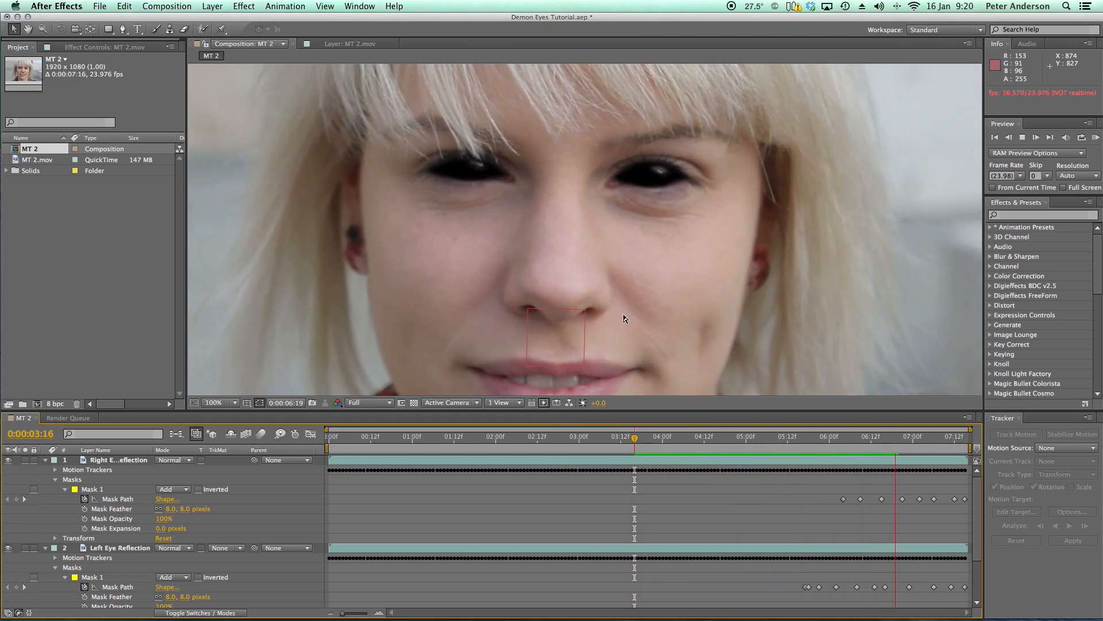
# Step: Play back the composition from 0:00:04:01 with the entire frame visible at 50%
pyautogui.scroll(-2, 624, 315)
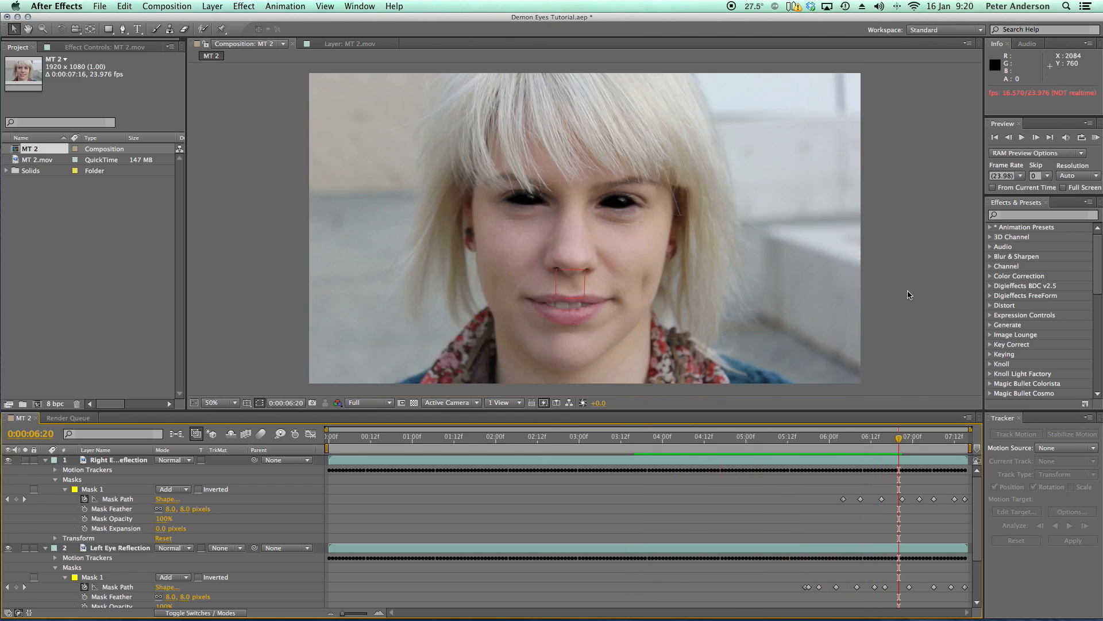
pyautogui.moveTo(887, 441); pyautogui.dragTo(667, 442)
pyautogui.press('space')
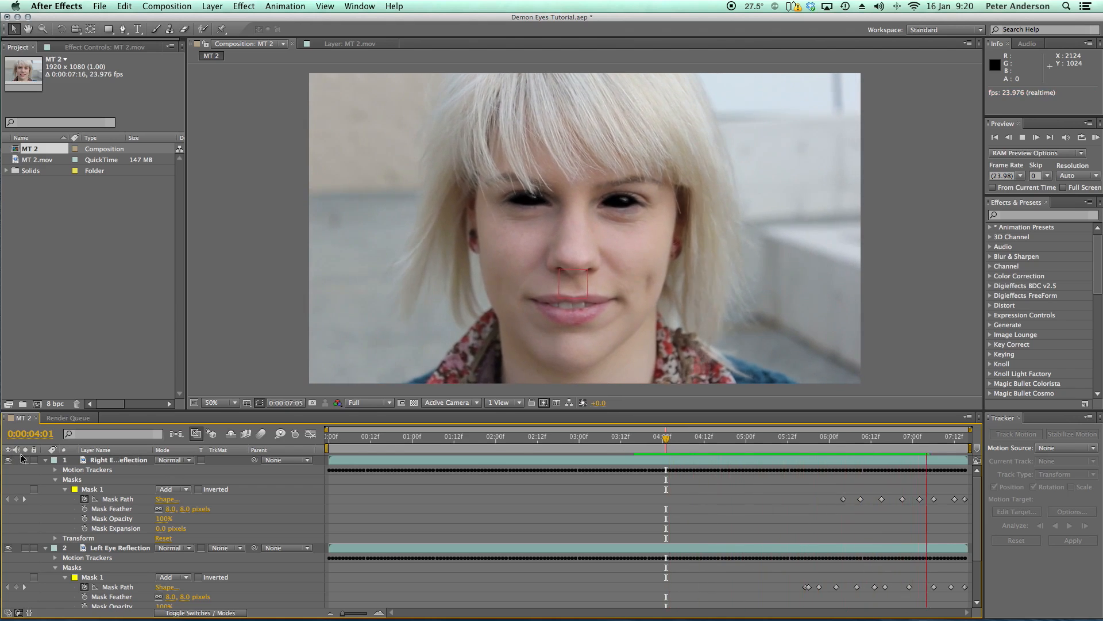
pyautogui.press('space')
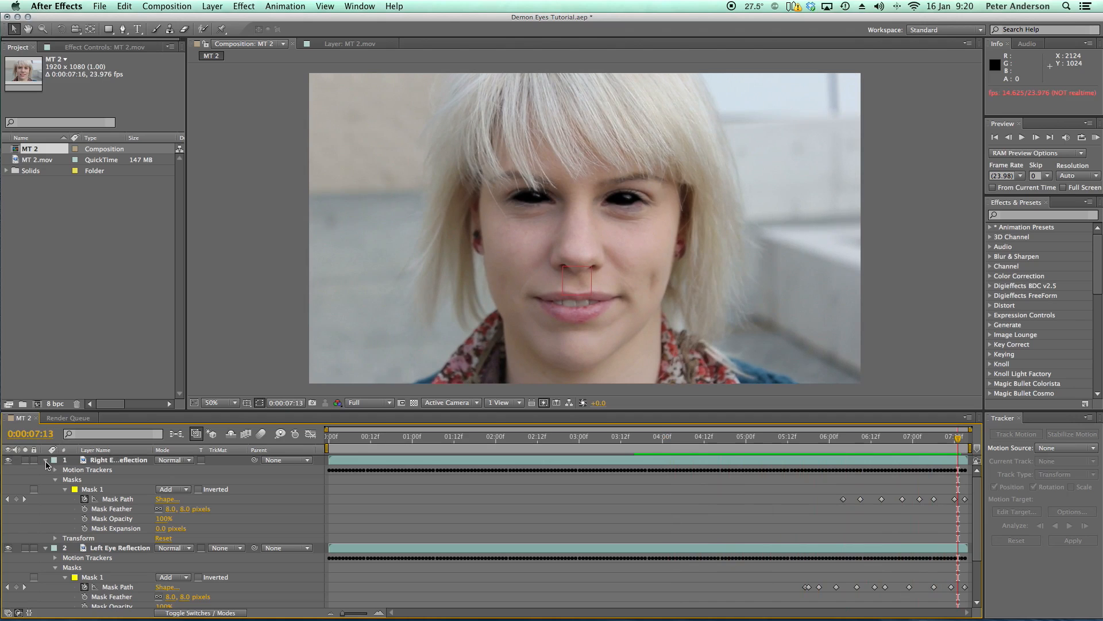
# Step: Collapse both reflection layers and add an adjustment layer above all layers, viewing the composition at 0:00:06:02
pyautogui.moveTo(932, 446); pyautogui.dragTo(836, 440)
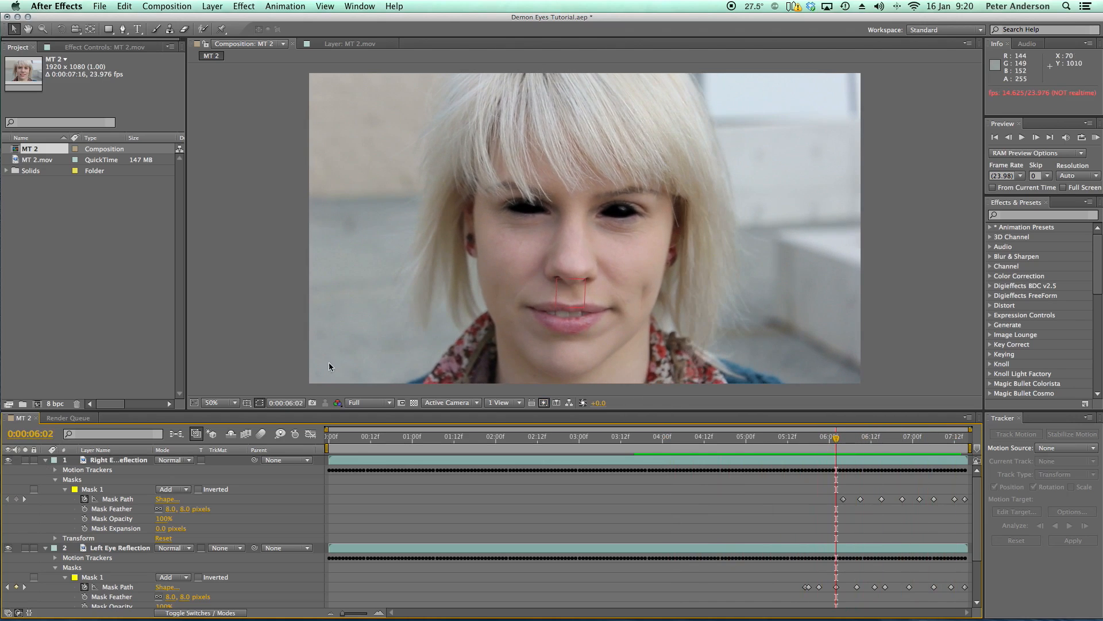
pyautogui.click(46, 461)
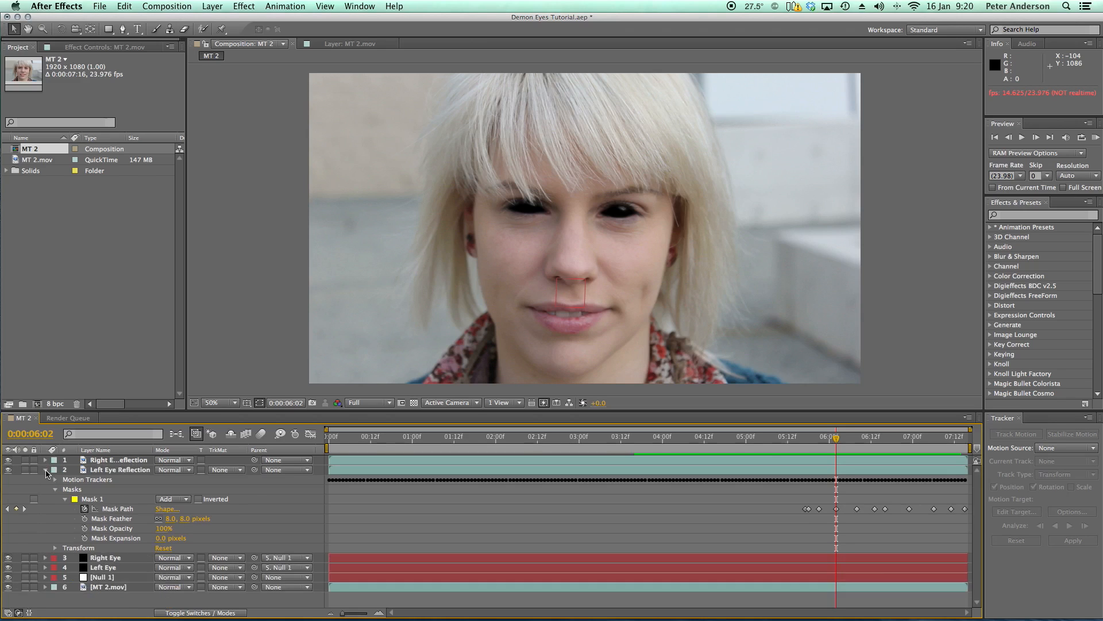
pyautogui.click(46, 469)
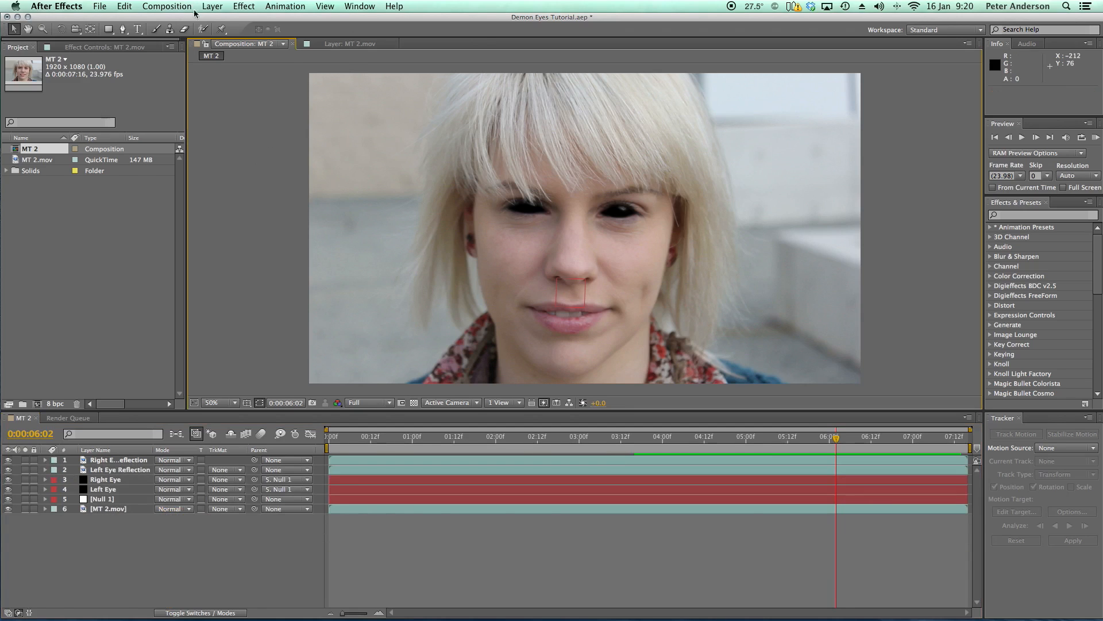
pyautogui.click(212, 6)
pyautogui.moveTo(235, 21)
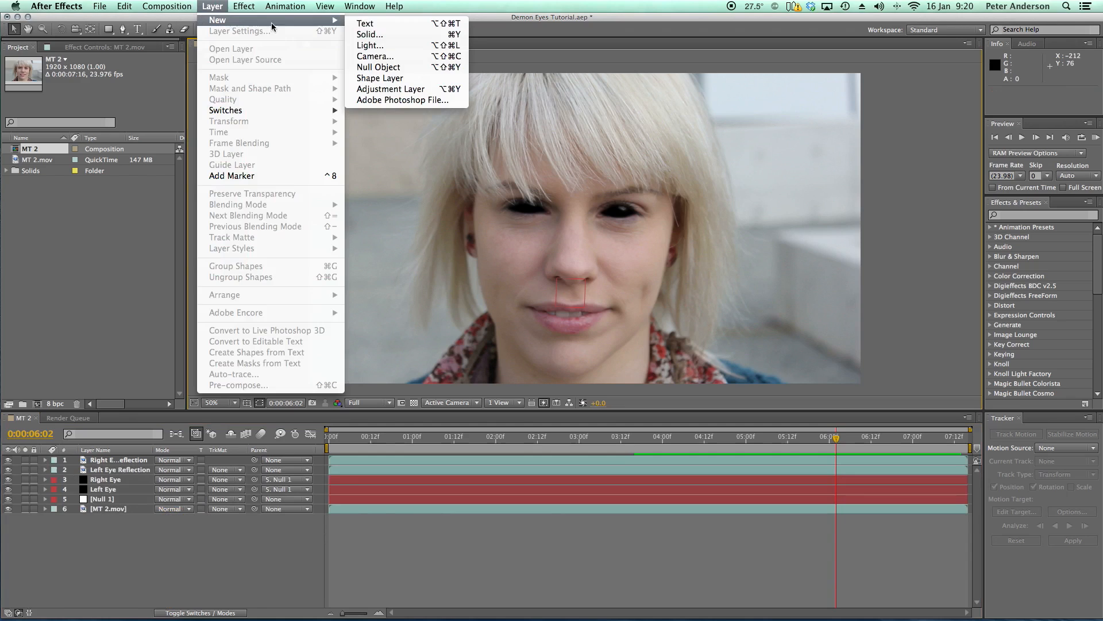
pyautogui.click(434, 91)
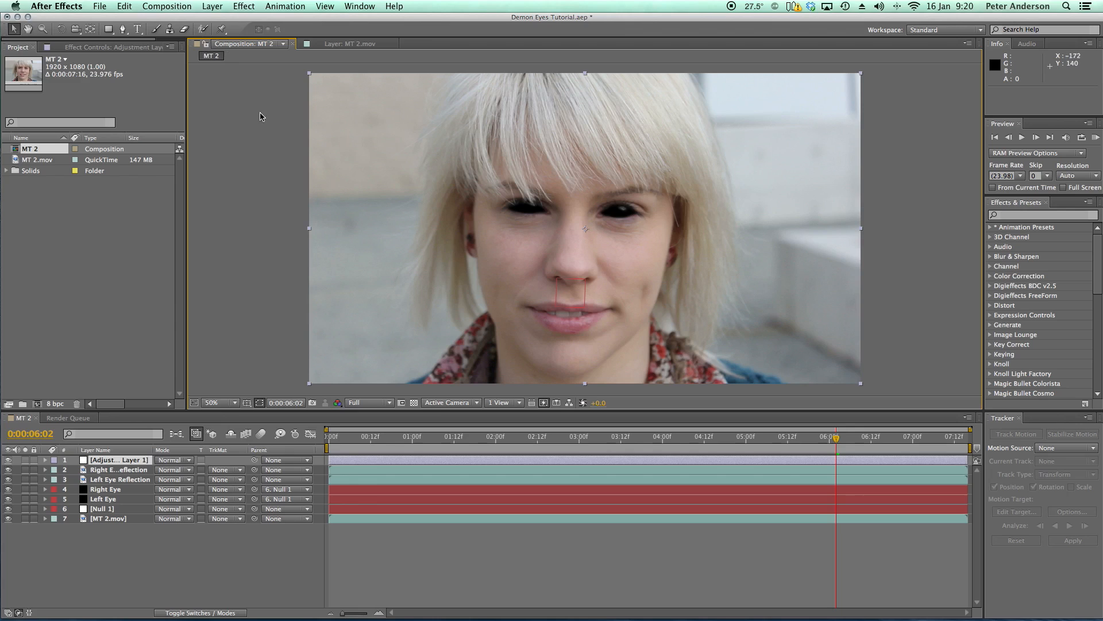
# Step: Apply the Curves and Tint effects to the adjustment layer, with Amount to Tint set to 20%
pyautogui.click(245, 6)
pyautogui.moveTo(311, 108)
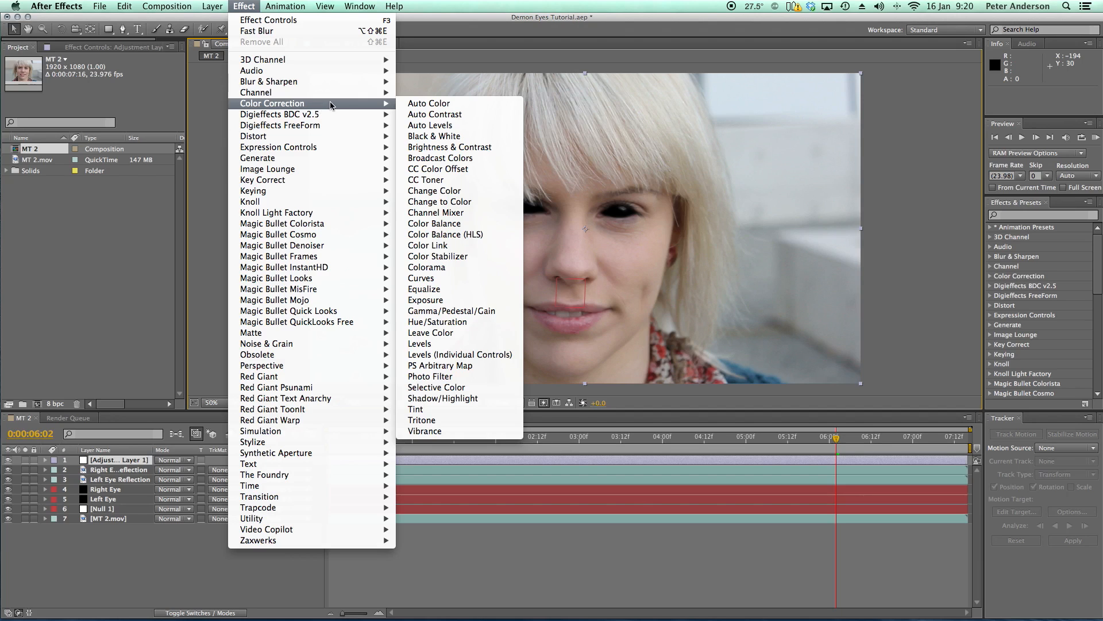
pyautogui.click(436, 278)
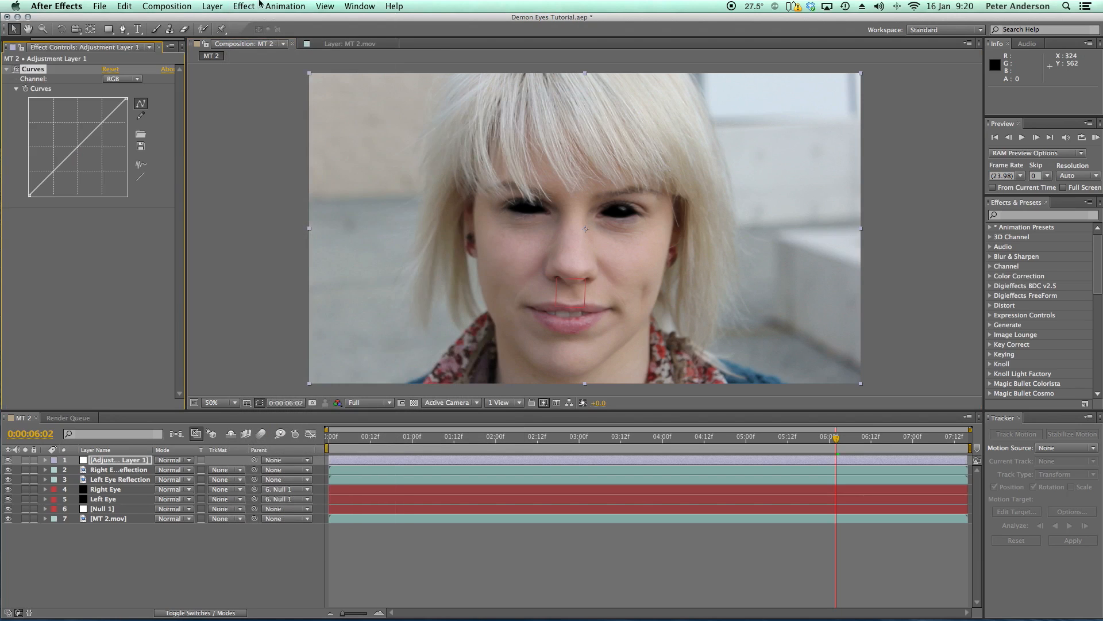
pyautogui.click(244, 6)
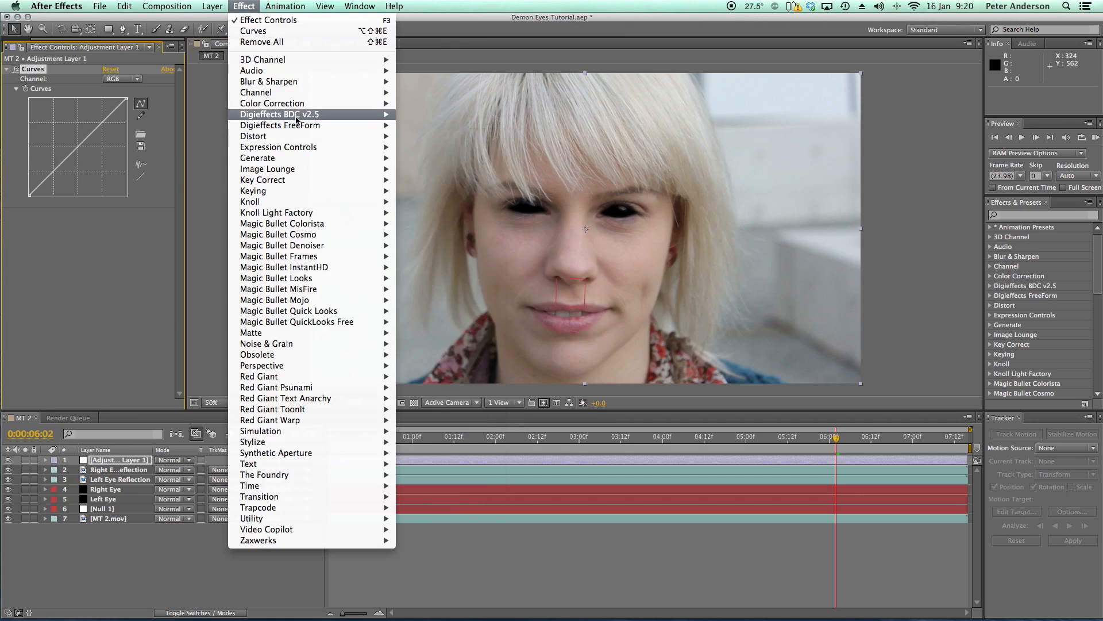
pyautogui.moveTo(295, 107)
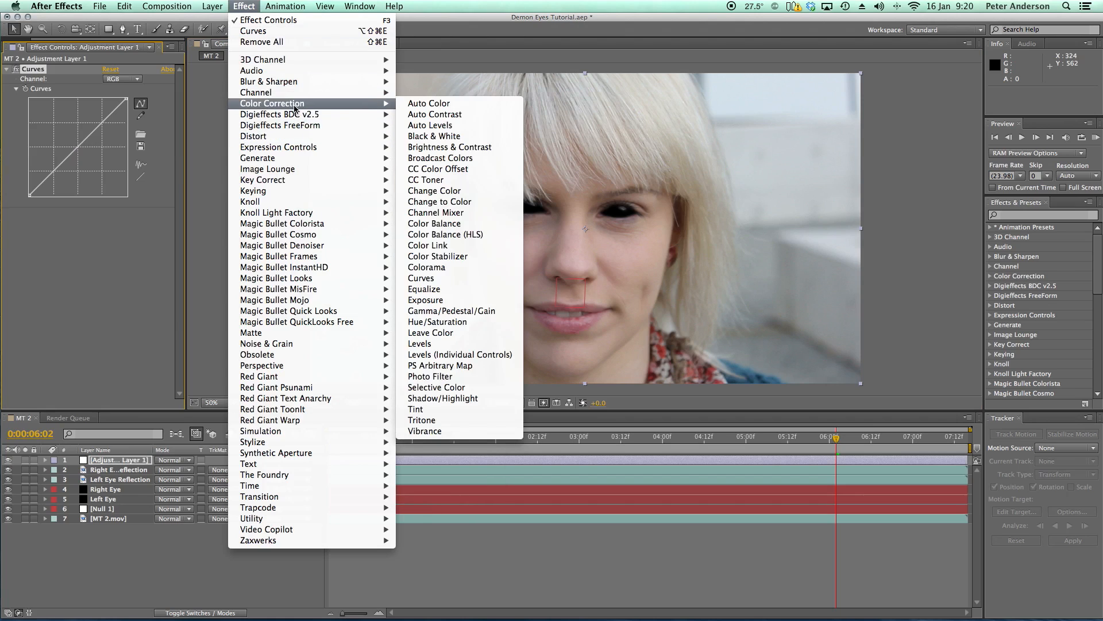
pyautogui.click(440, 410)
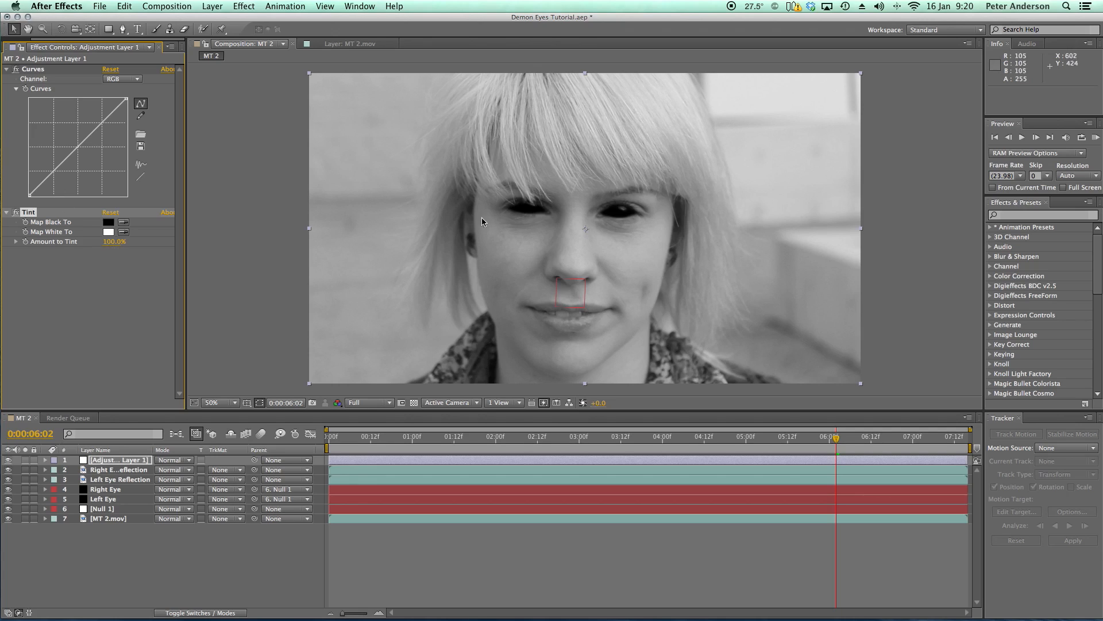
pyautogui.moveTo(115, 242); pyautogui.dragTo(38, 246)
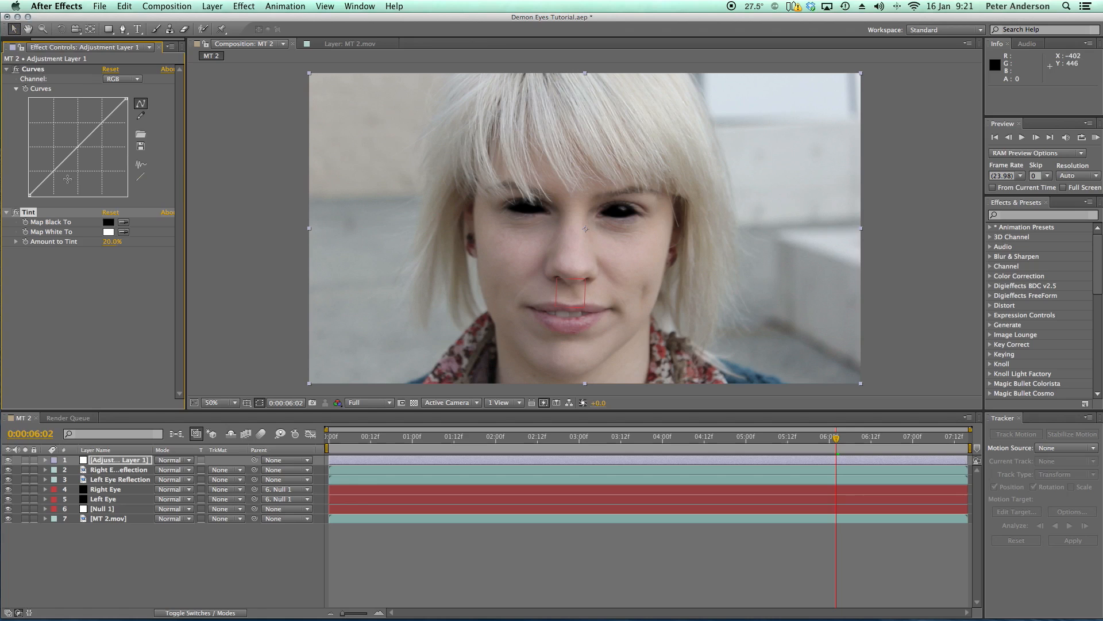
# Step: Shape the adjustment layer's RGB curve into a gentle S for more contrast and set Amount to Tint to 29%
pyautogui.moveTo(54, 171); pyautogui.dragTo(59, 174)
pyautogui.click(108, 122)
pyautogui.moveTo(102, 127); pyautogui.dragTo(101, 122)
pyautogui.moveTo(60, 174); pyautogui.dragTo(60, 173)
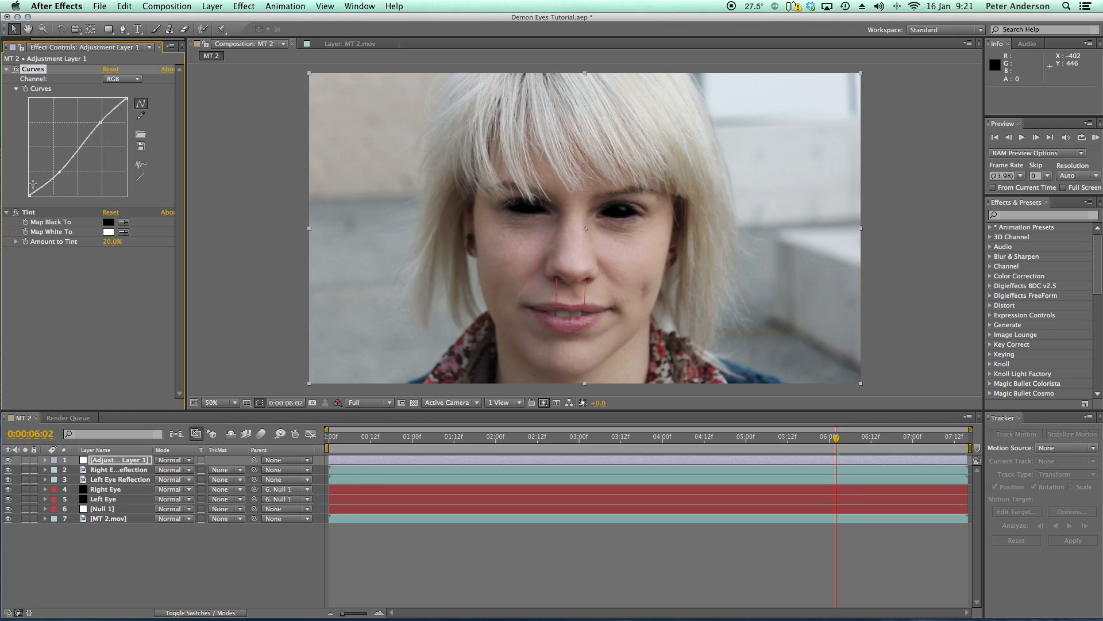
pyautogui.moveTo(111, 242); pyautogui.dragTo(115, 247)
pyautogui.click(253, 207)
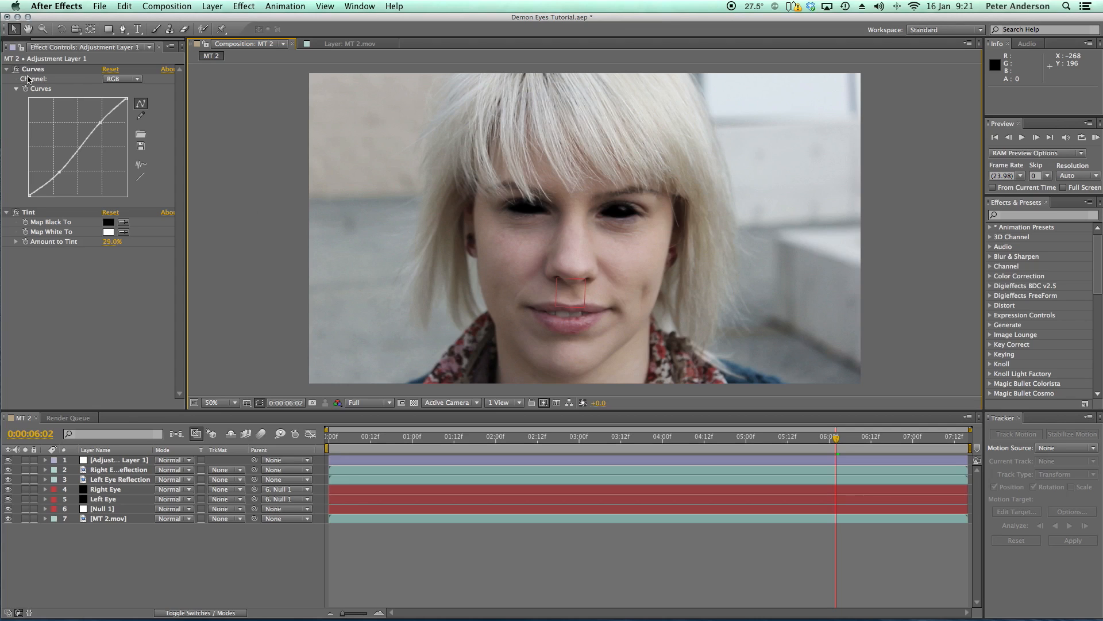
# Step: Lower the midpoint of the red channel's curve slightly on the adjustment layer for a cooler look
pyautogui.click(139, 80)
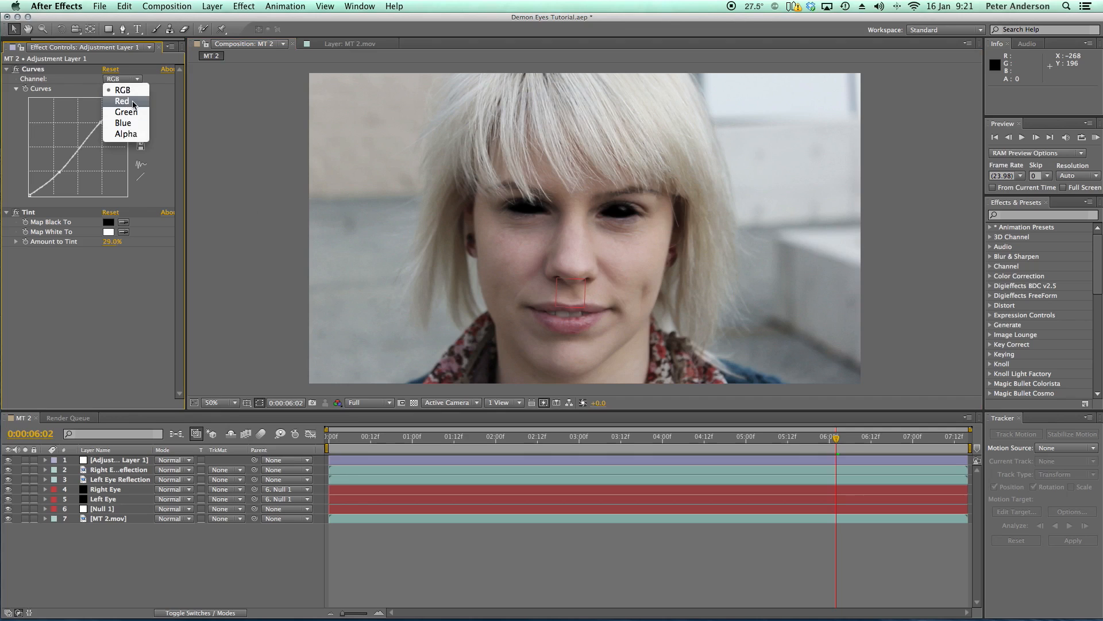
pyautogui.click(133, 104)
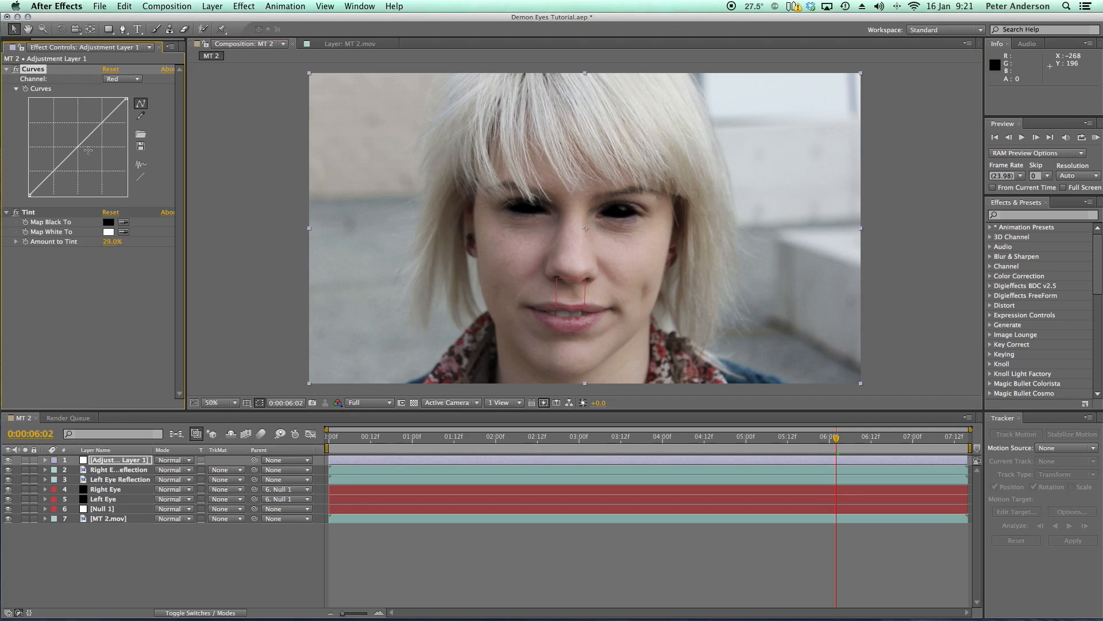
pyautogui.moveTo(79, 147); pyautogui.dragTo(83, 151)
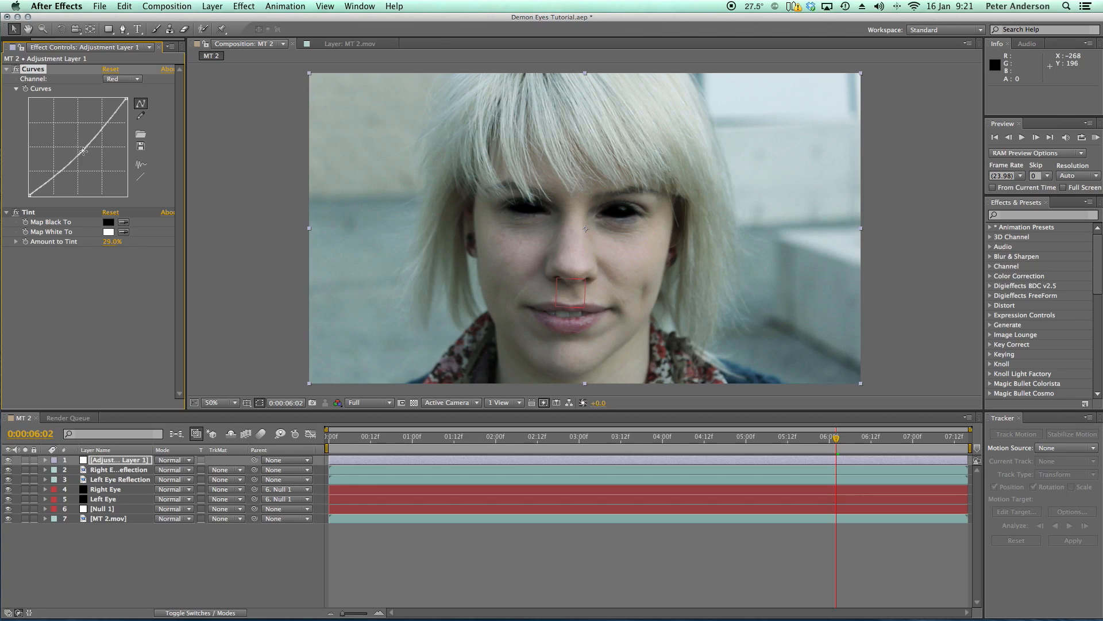
pyautogui.click(236, 176)
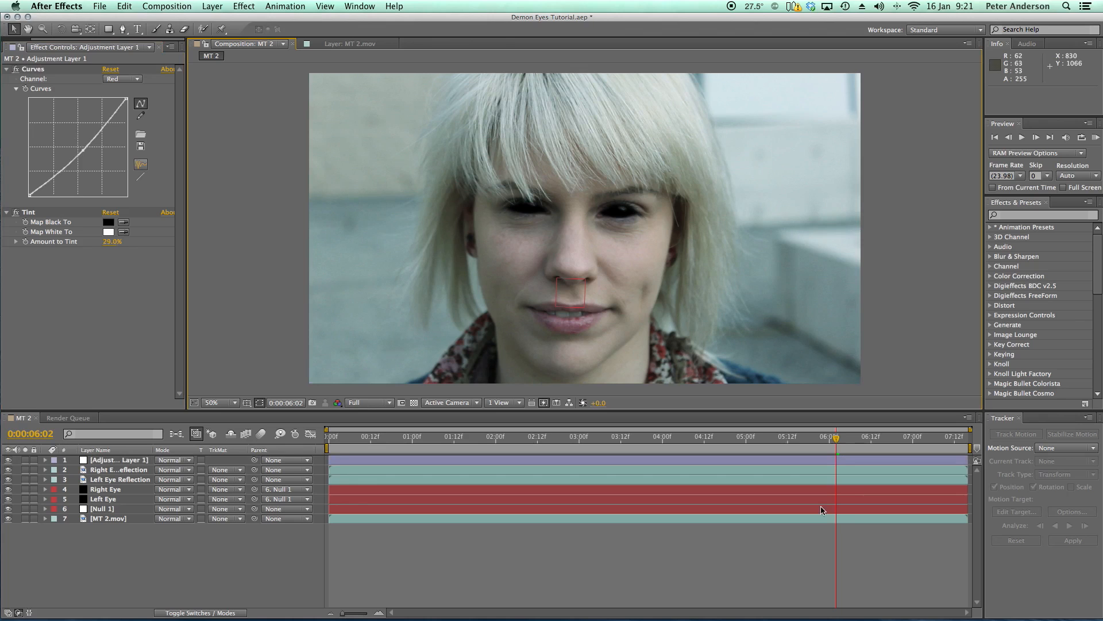
# Step: Play back the graded composition from 0:00:00:10
pyautogui.moveTo(835, 441); pyautogui.dragTo(363, 407)
pyautogui.click(261, 265)
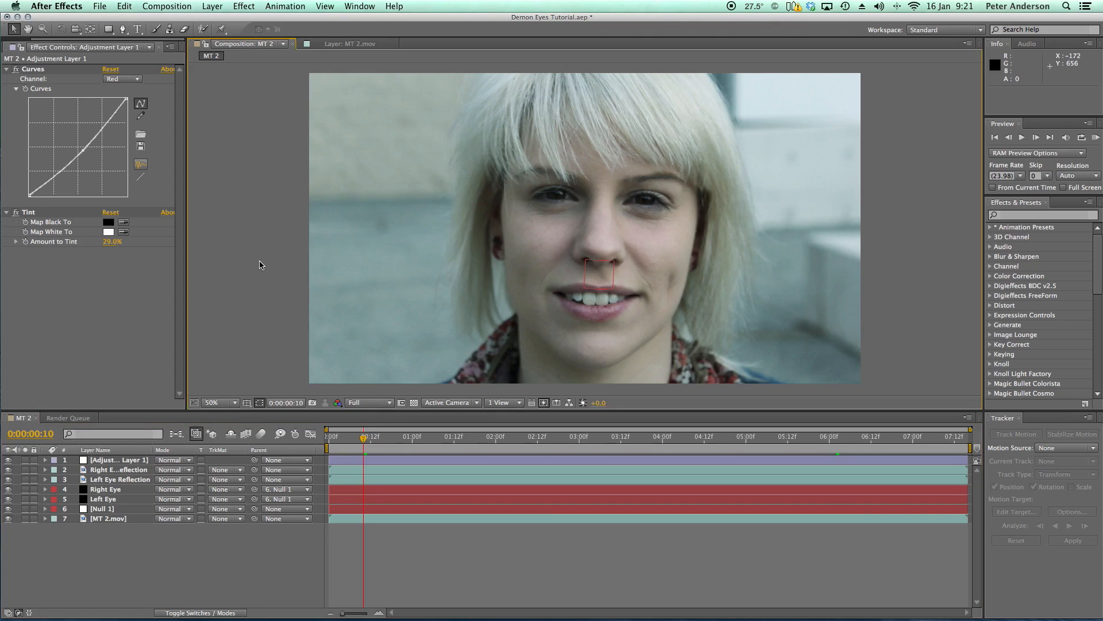
pyautogui.press('space')
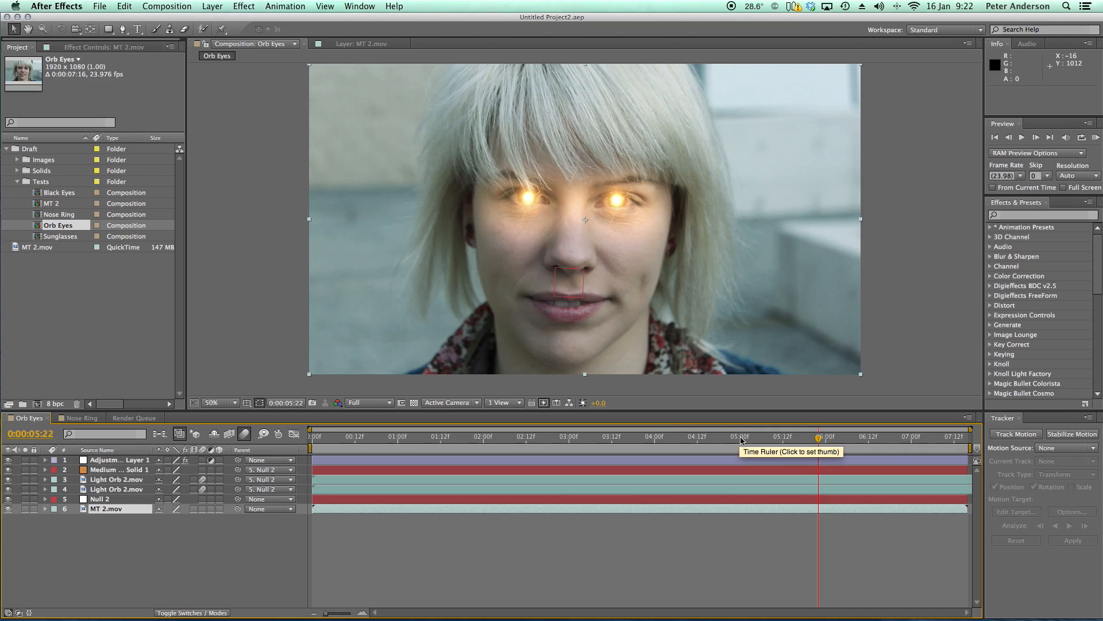
# Step: Examine the Orb Eyes composition's glowing-eye effect at 0:00:01:17 and 0:00:06:19 without selection outlines
pyautogui.moveTo(686, 438); pyautogui.dragTo(458, 436)
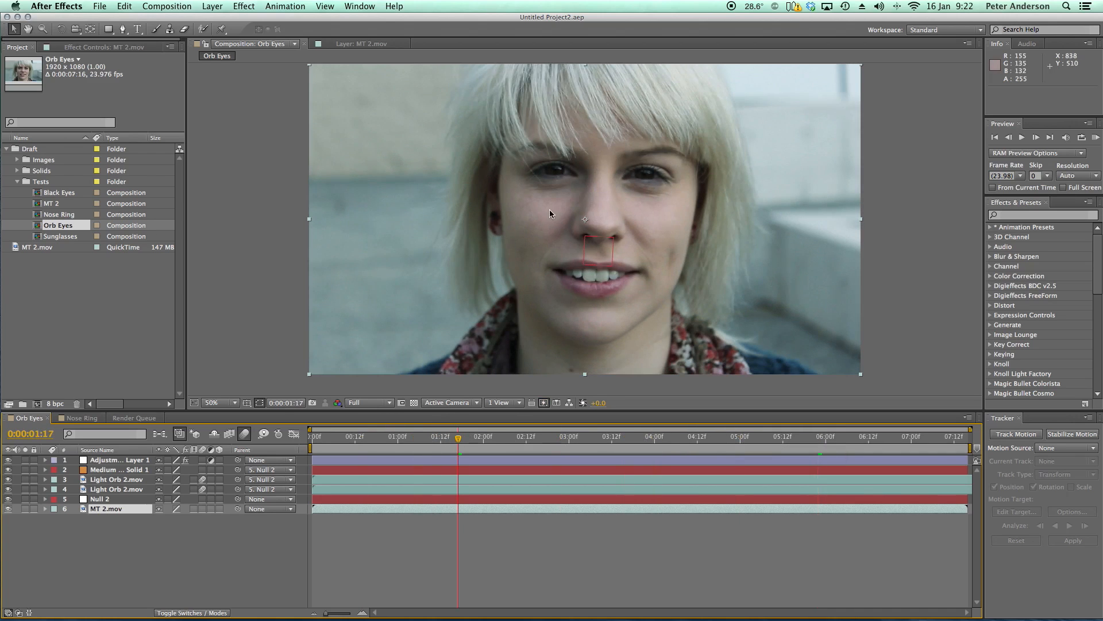
pyautogui.moveTo(535, 447); pyautogui.dragTo(895, 447)
pyautogui.click(276, 217)
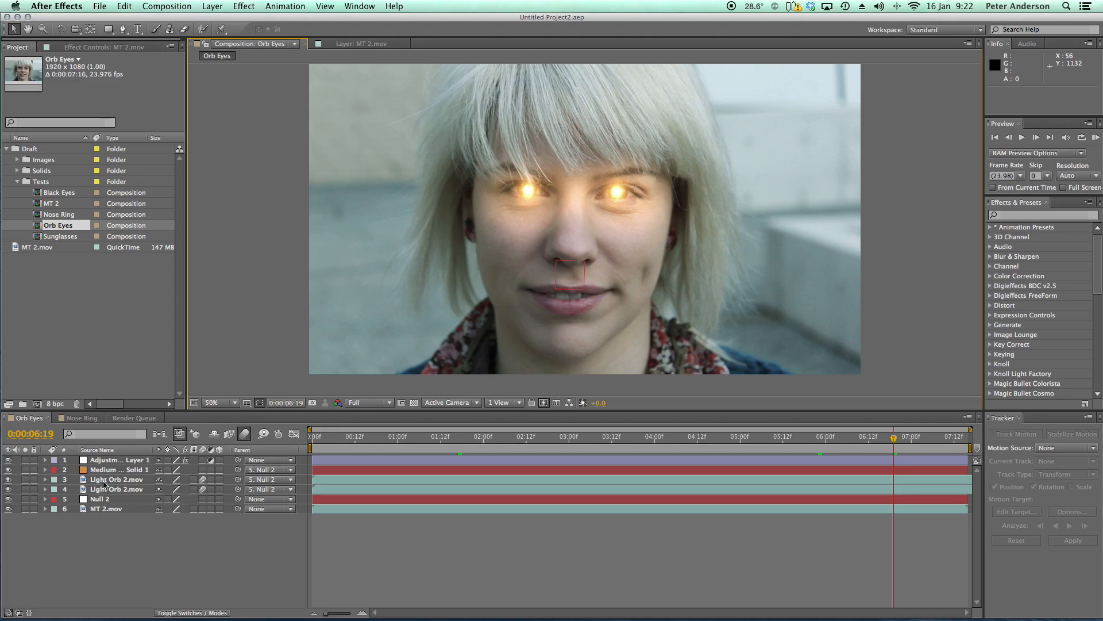
# Step: Toggle the visibility of Adjustment Layer 1 in Orb Eyes off and on twice to compare the grade
pyautogui.click(108, 462)
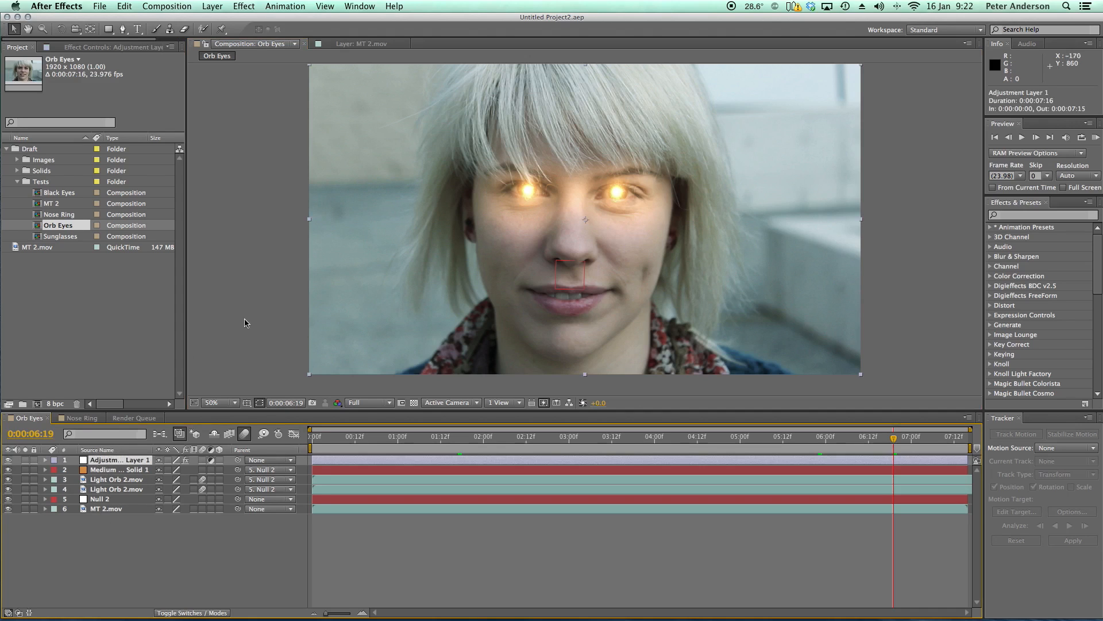
pyautogui.click(8, 460)
pyautogui.click(8, 460)
pyautogui.click(8, 460)
pyautogui.click(8, 461)
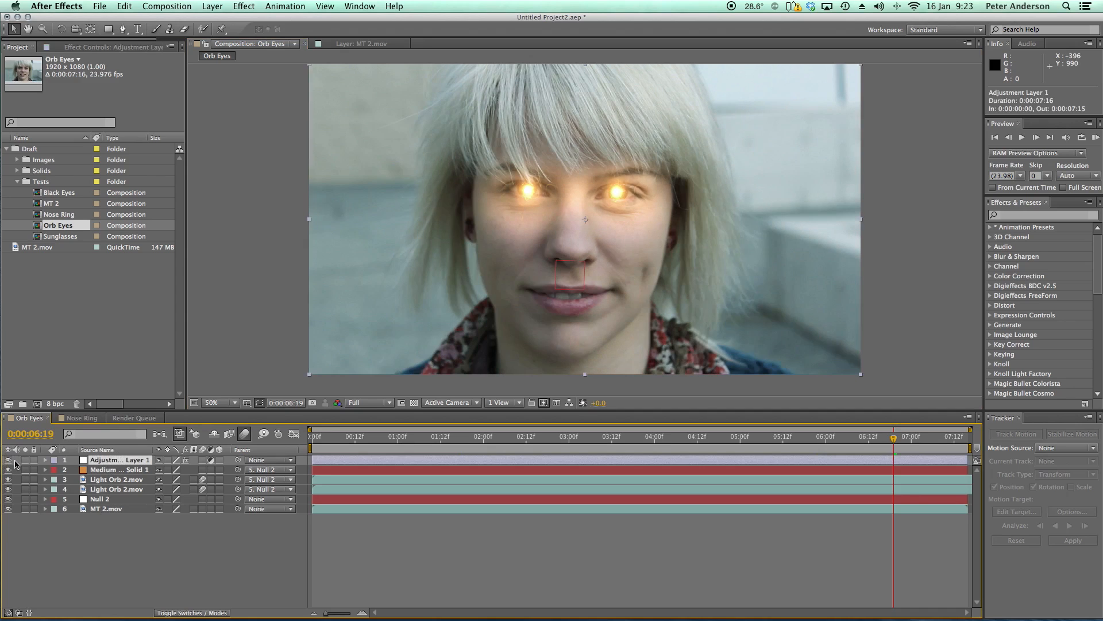
# Step: Set the Medium Orange Solid 1 layer's blending mode to Normal
pyautogui.click(122, 471)
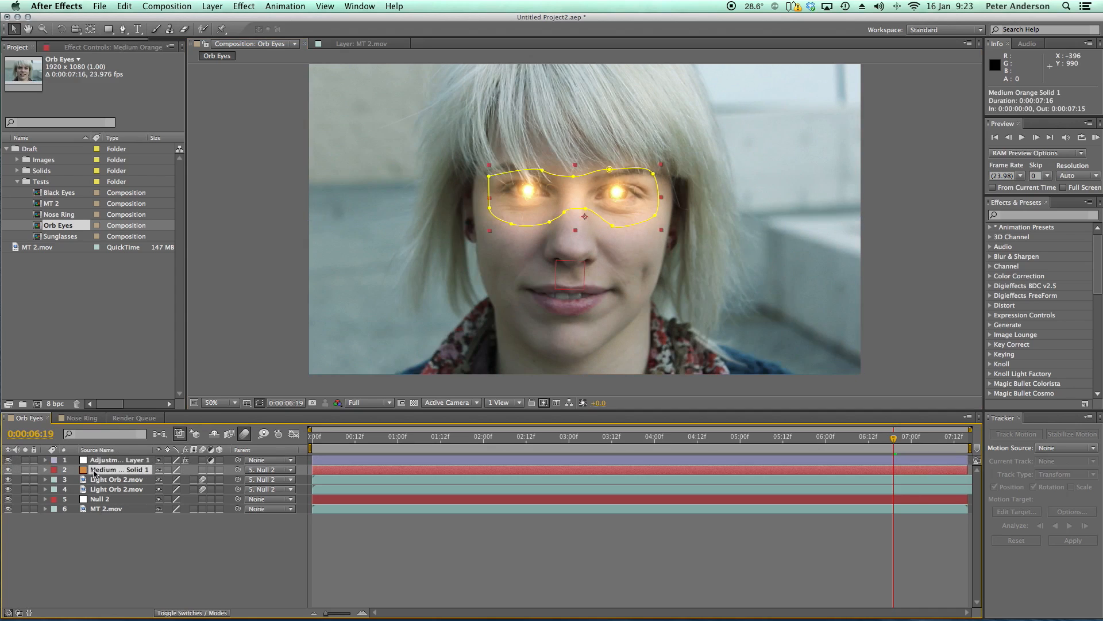
pyautogui.scroll(5, 483, 280)
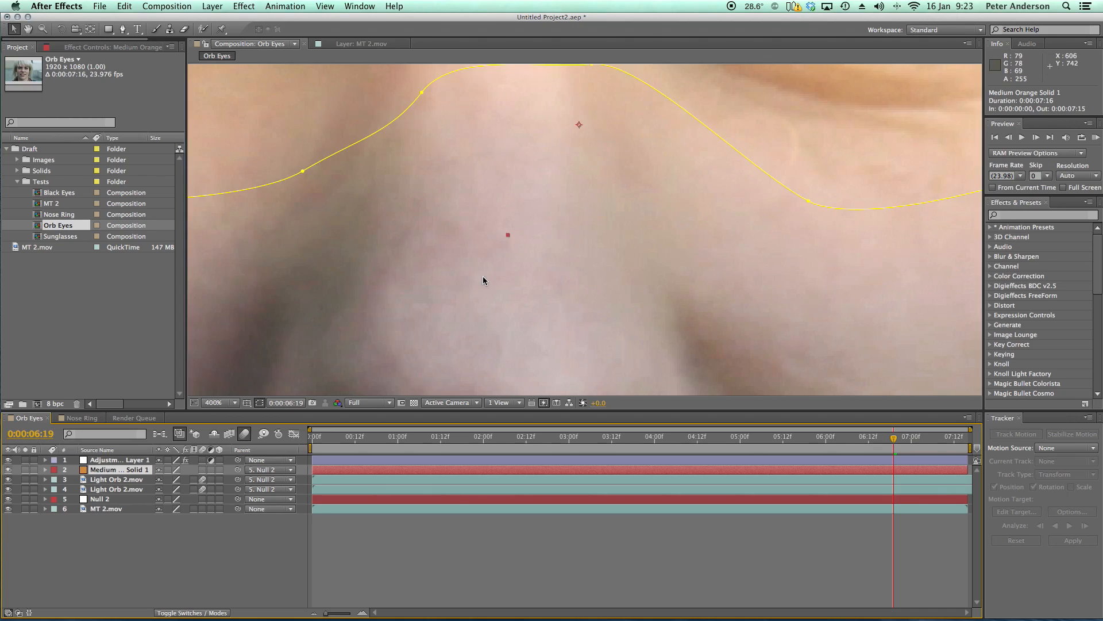
pyautogui.scroll(-3, 483, 280)
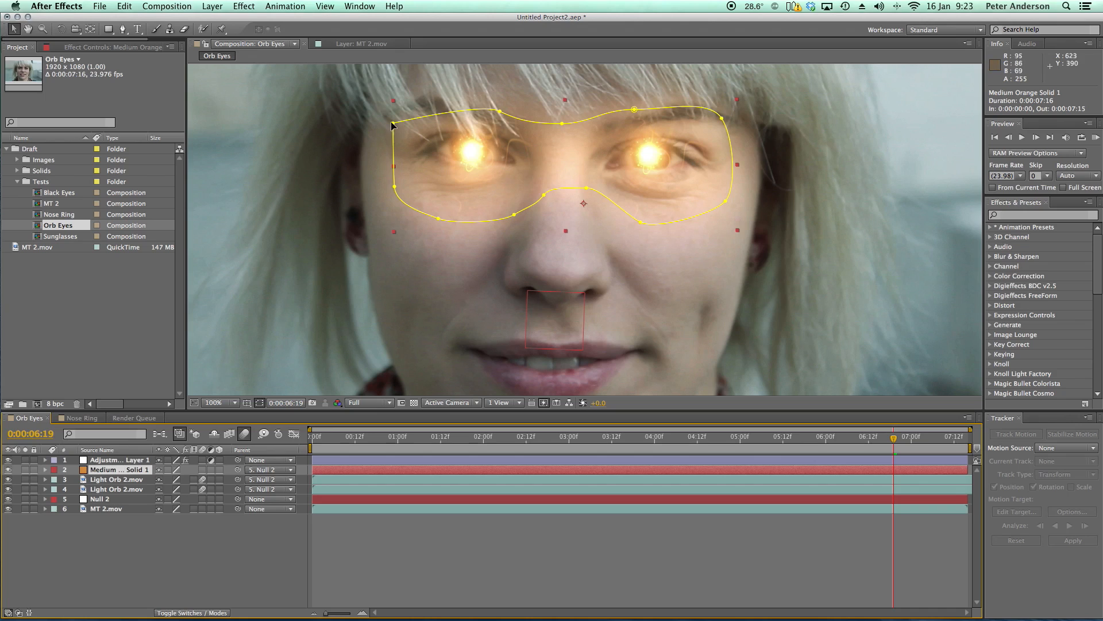
pyautogui.rightClick(110, 472)
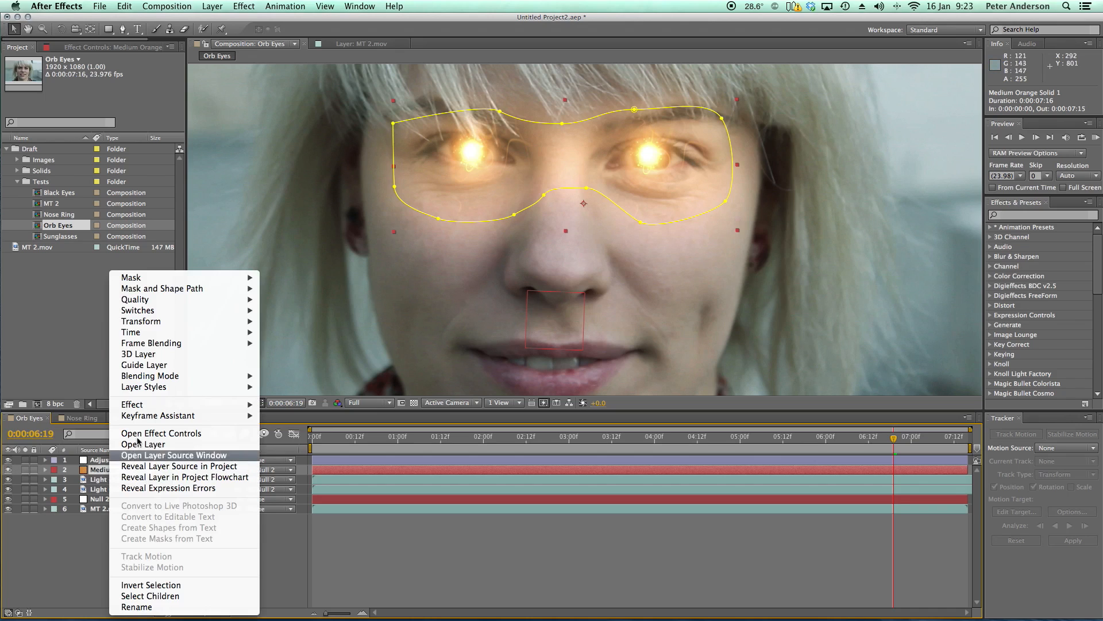
pyautogui.moveTo(211, 381)
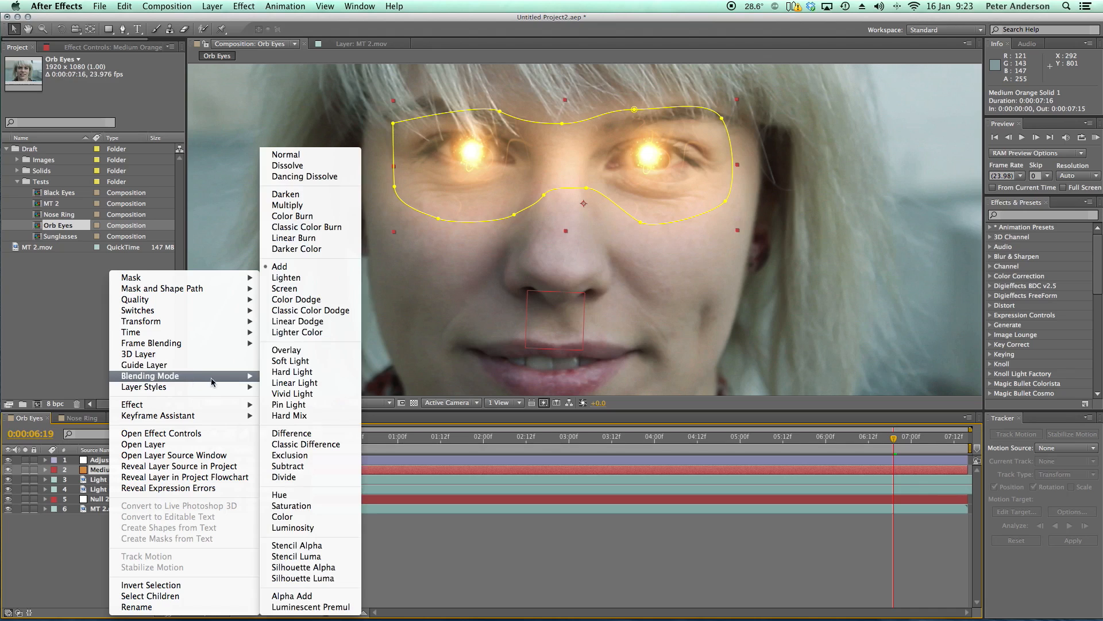
pyautogui.click(301, 157)
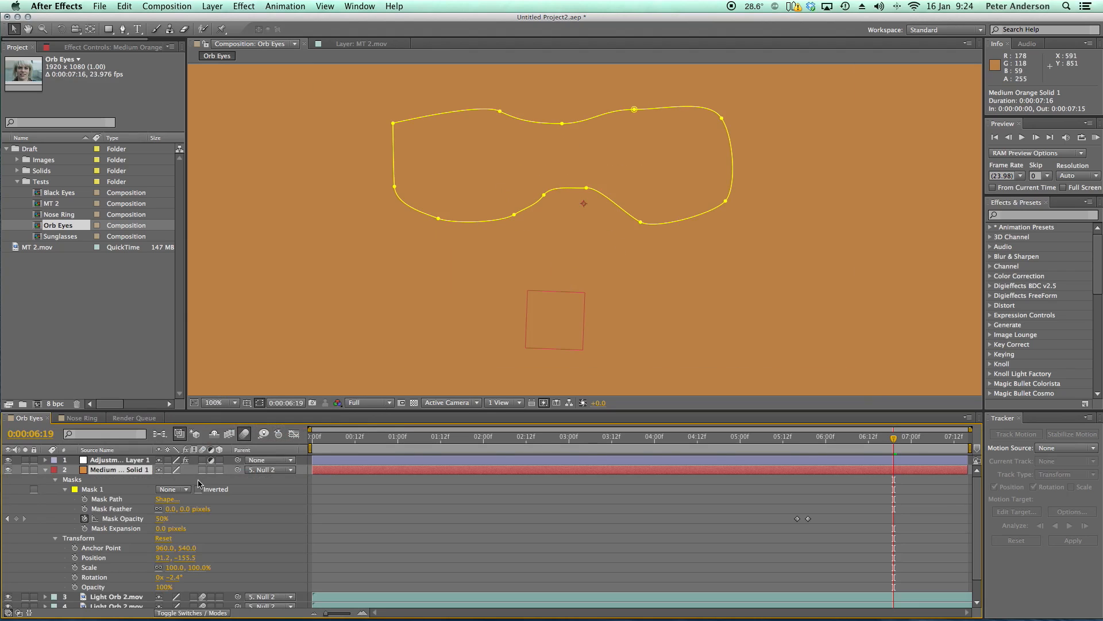
# Step: Set Mask 1's mode to Add on Medium Orange Solid 1 and the layer's blending mode to Add
pyautogui.click(185, 490)
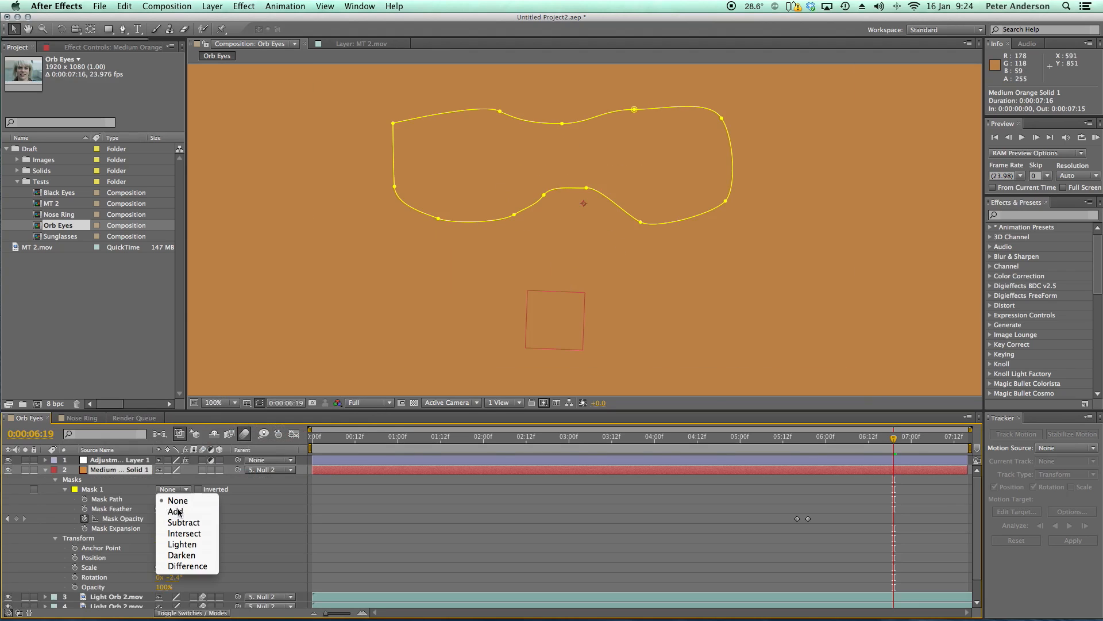
pyautogui.click(175, 512)
pyautogui.rightClick(106, 473)
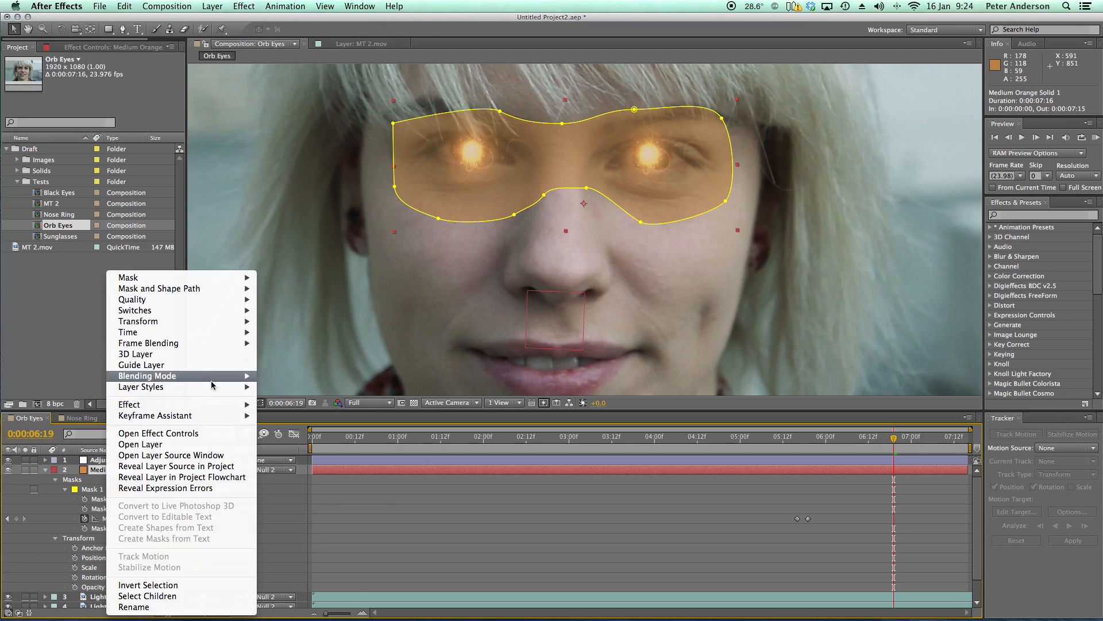
pyautogui.moveTo(220, 379)
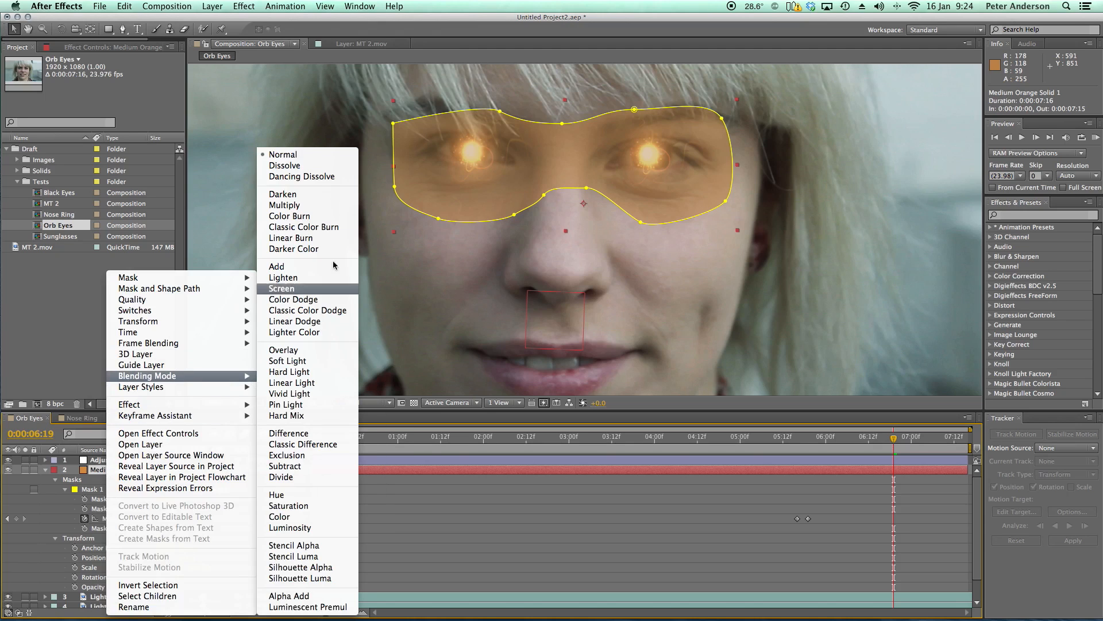
pyautogui.click(299, 267)
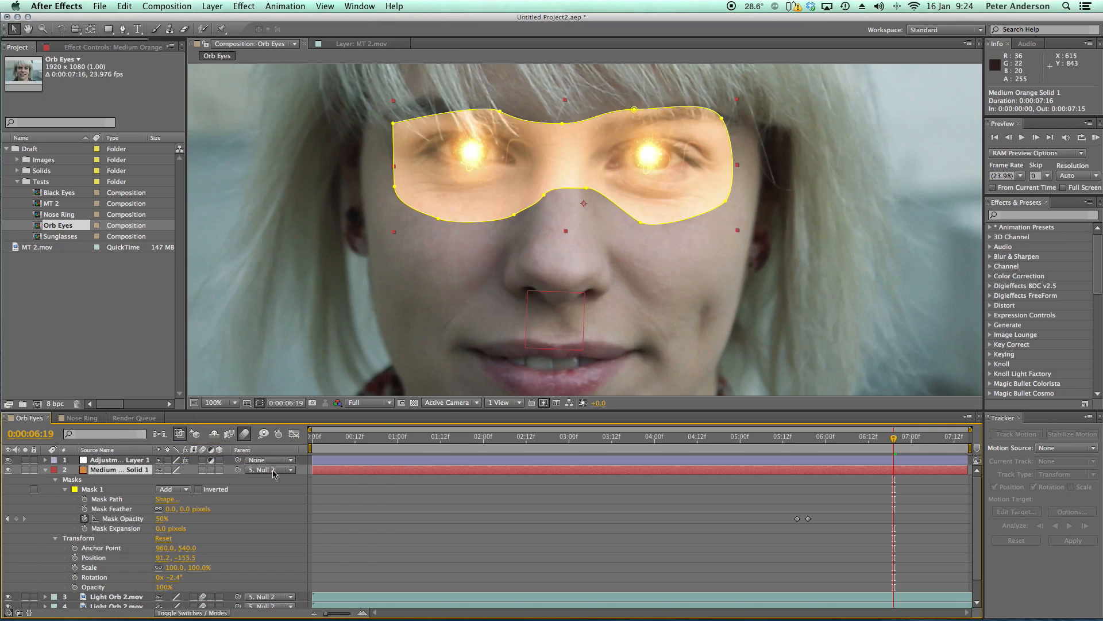
# Step: Feather Mask 1 of the orange solid to 105 pixels, deselect it and collapse the layer's properties
pyautogui.moveTo(171, 513); pyautogui.dragTo(232, 514)
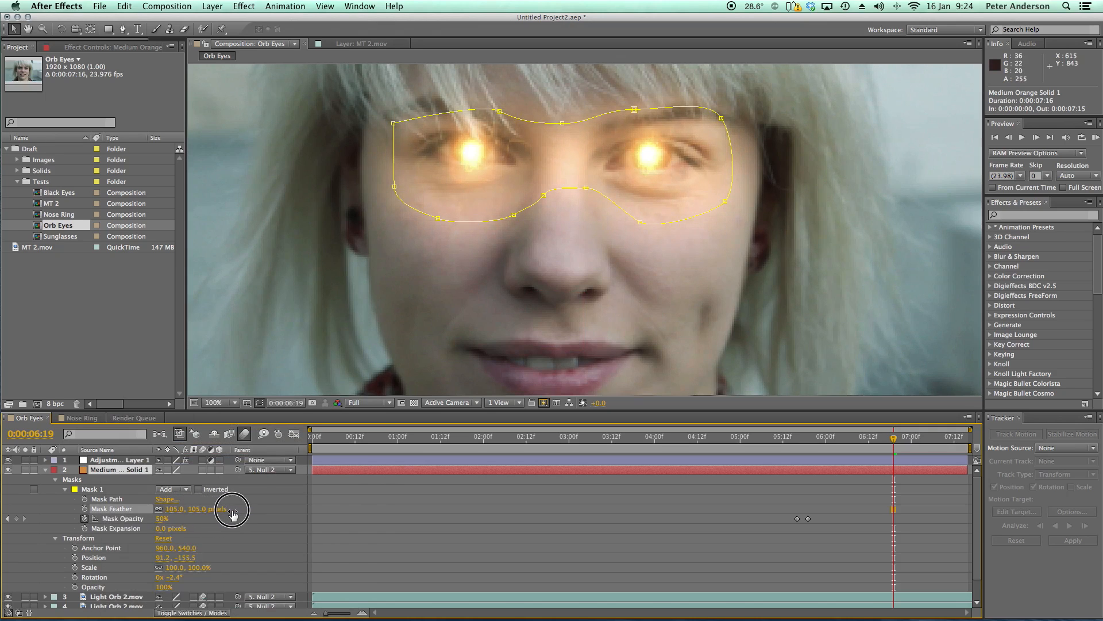
pyautogui.scroll(-2, 395, 315)
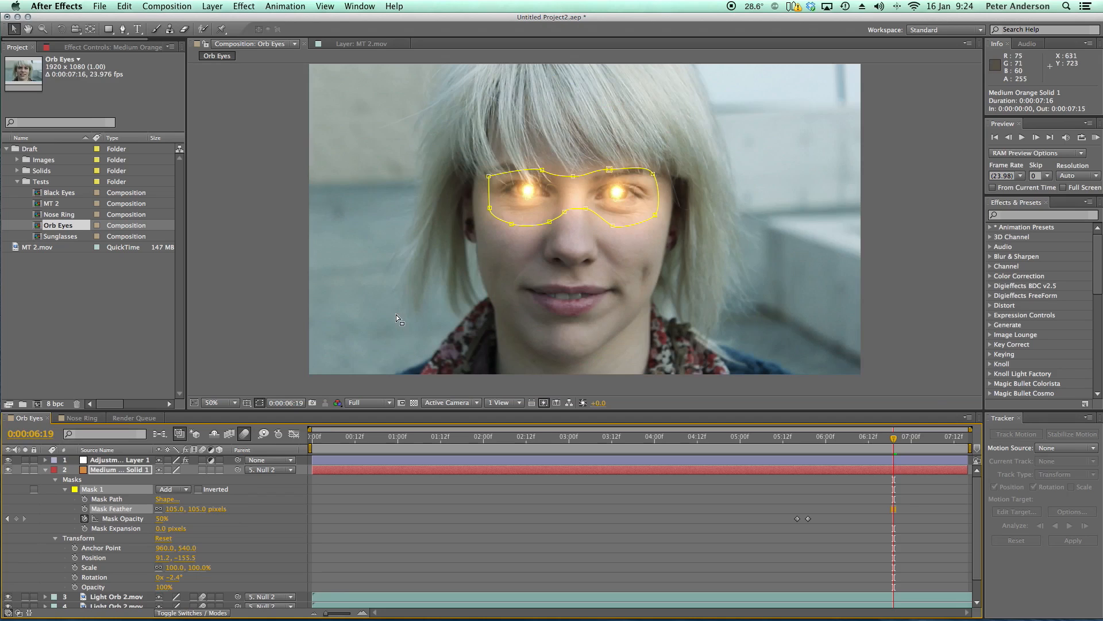
pyautogui.click(290, 288)
pyautogui.press('.')
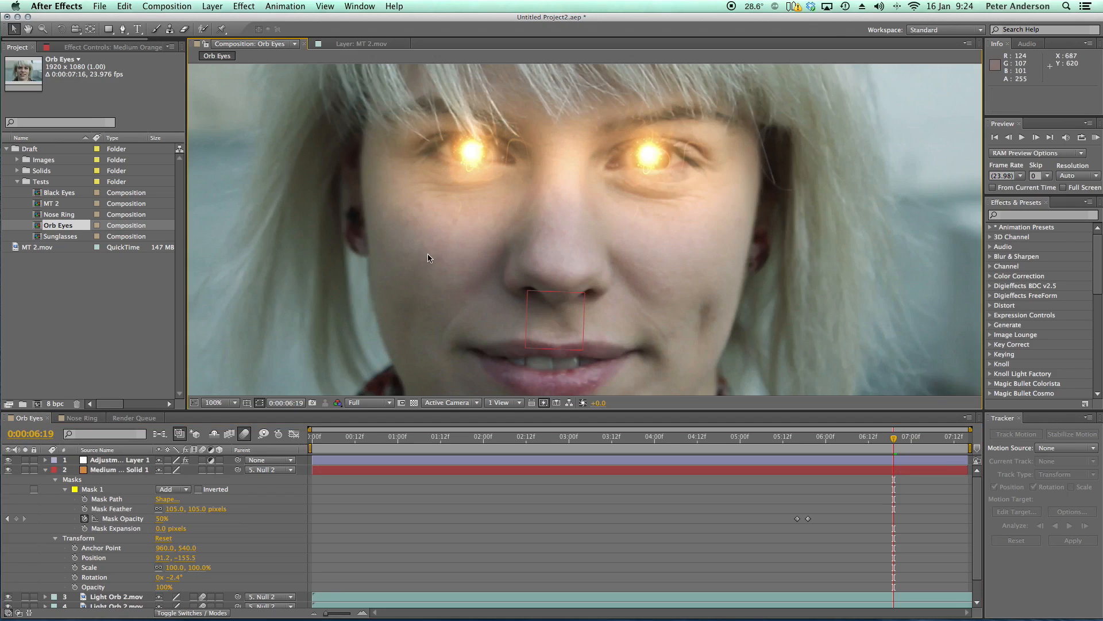
pyautogui.click(45, 470)
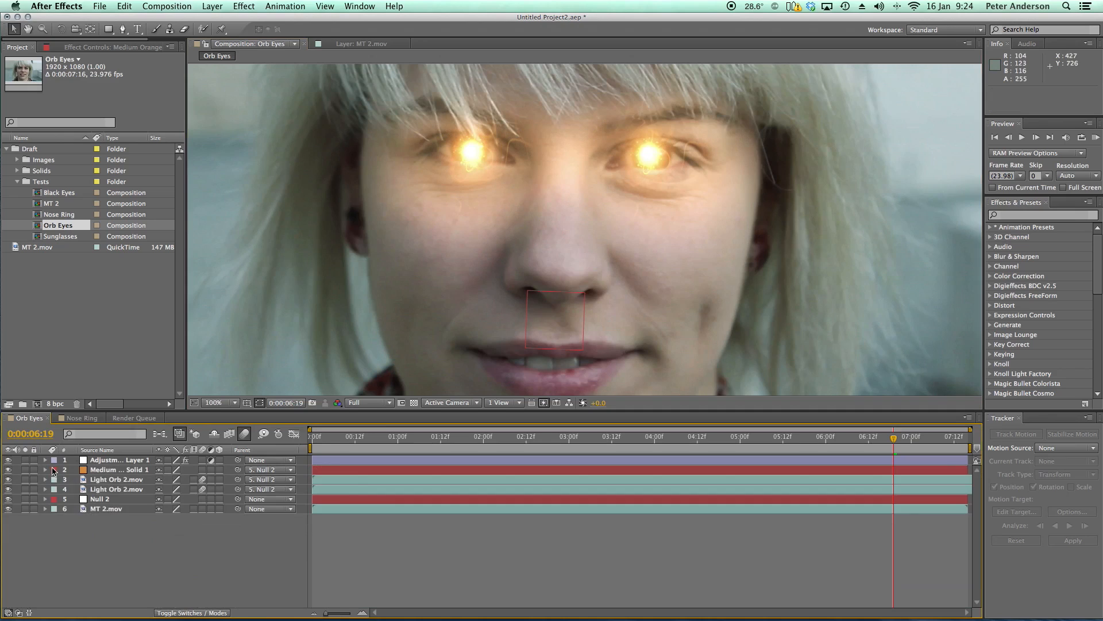
# Step: Create a new composition from the Light Orb 2.mov footage in the Images folder and play it back
pyautogui.click(114, 480)
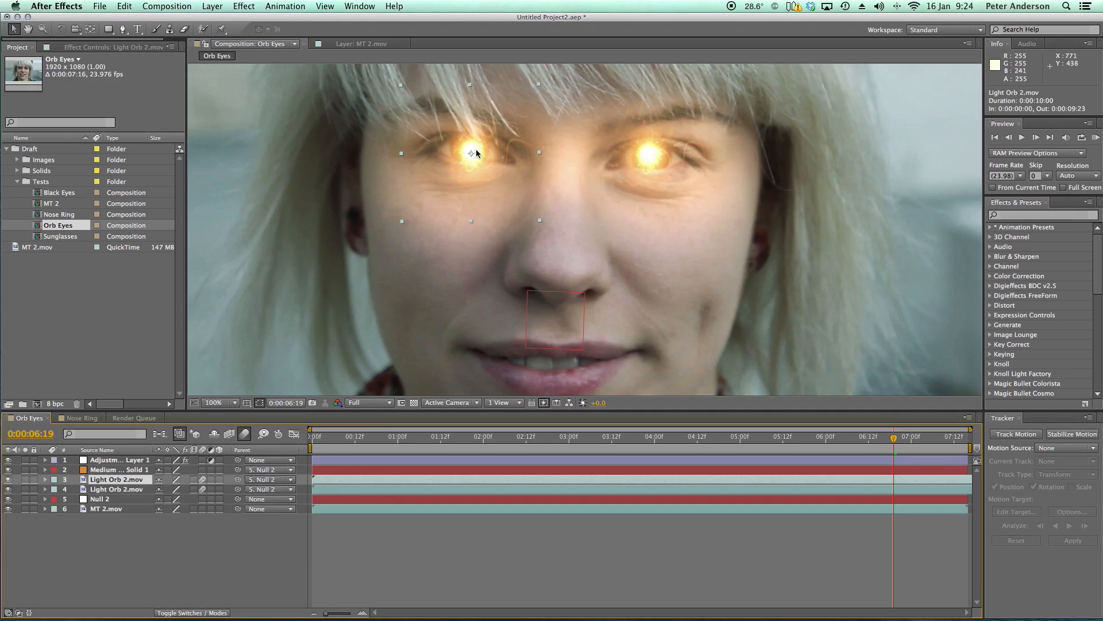
pyautogui.click(17, 161)
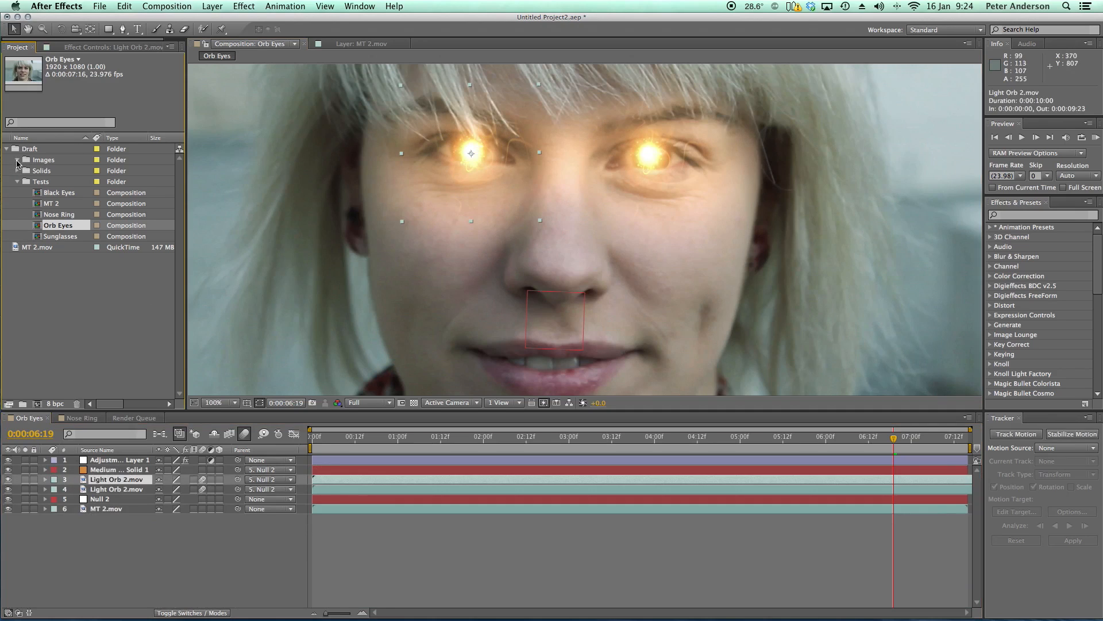
pyautogui.moveTo(38, 172); pyautogui.dragTo(38, 404)
pyautogui.press('space')
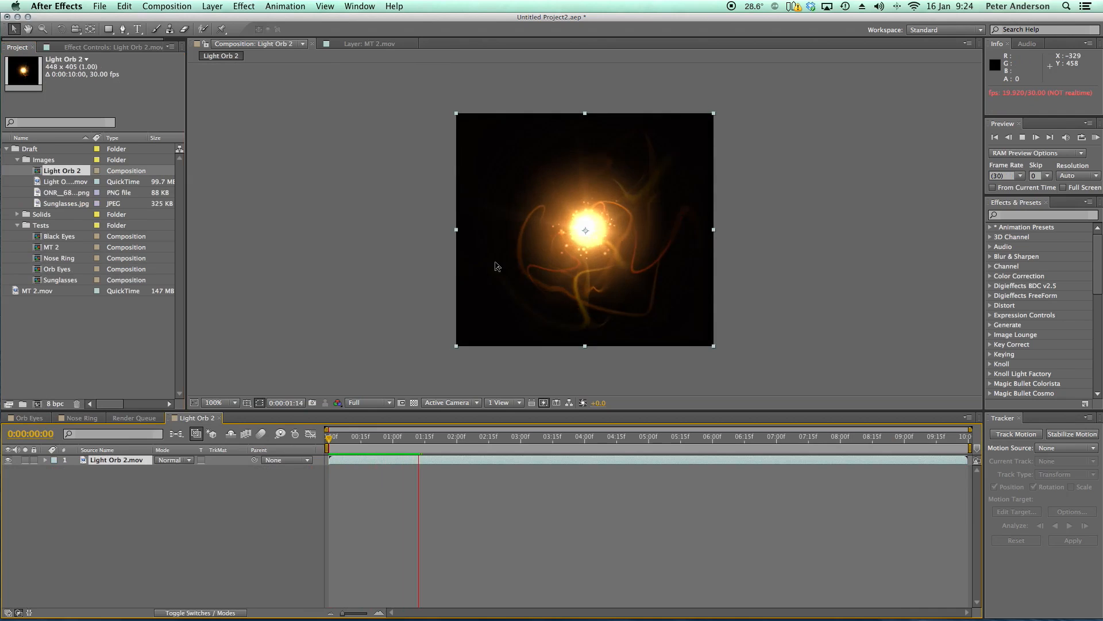
# Step: Return to Orb Eyes and examine the upper Light Orb 2.mov layer's transform properties and scale keyframes at 0:00:03:11 and 0:00:05:15
pyautogui.click(29, 418)
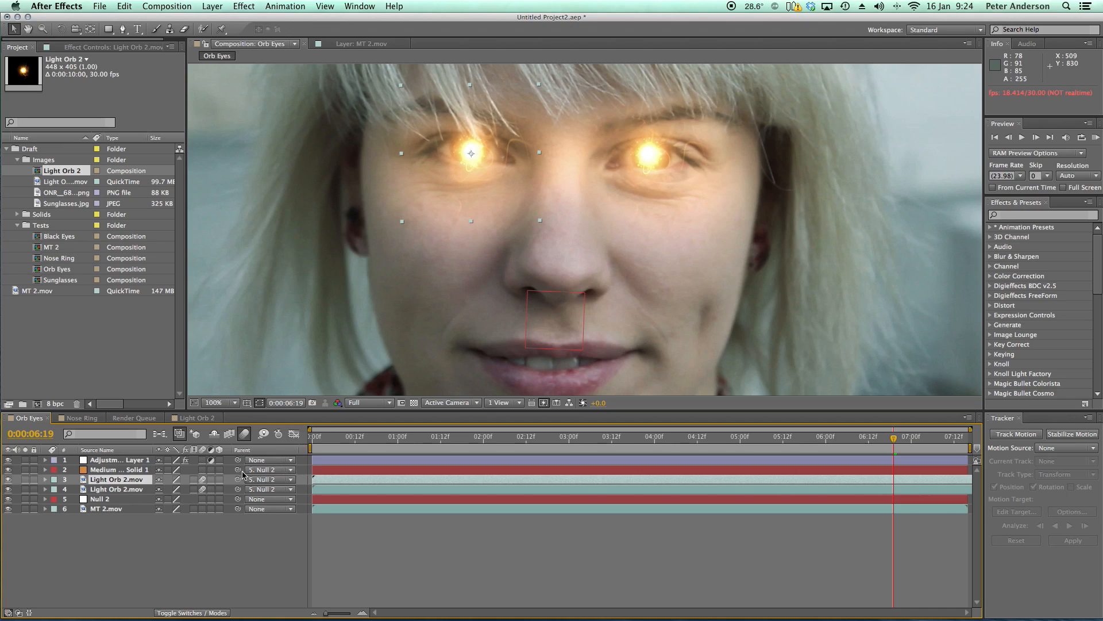
pyautogui.moveTo(239, 472); pyautogui.dragTo(144, 500)
pyautogui.moveTo(828, 444); pyautogui.dragTo(608, 444)
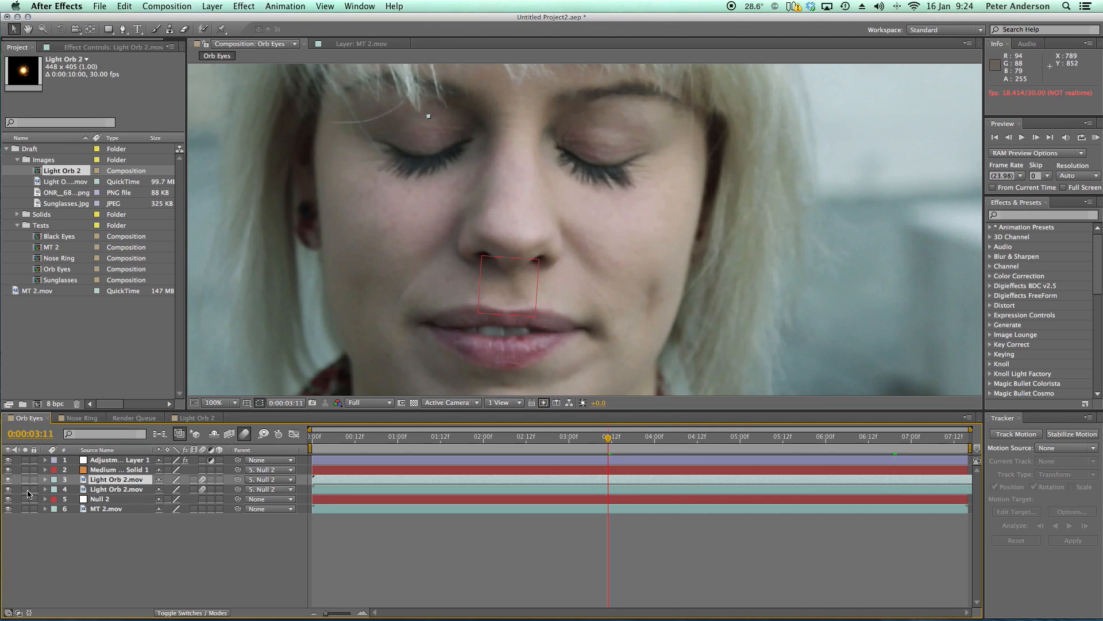
pyautogui.click(44, 479)
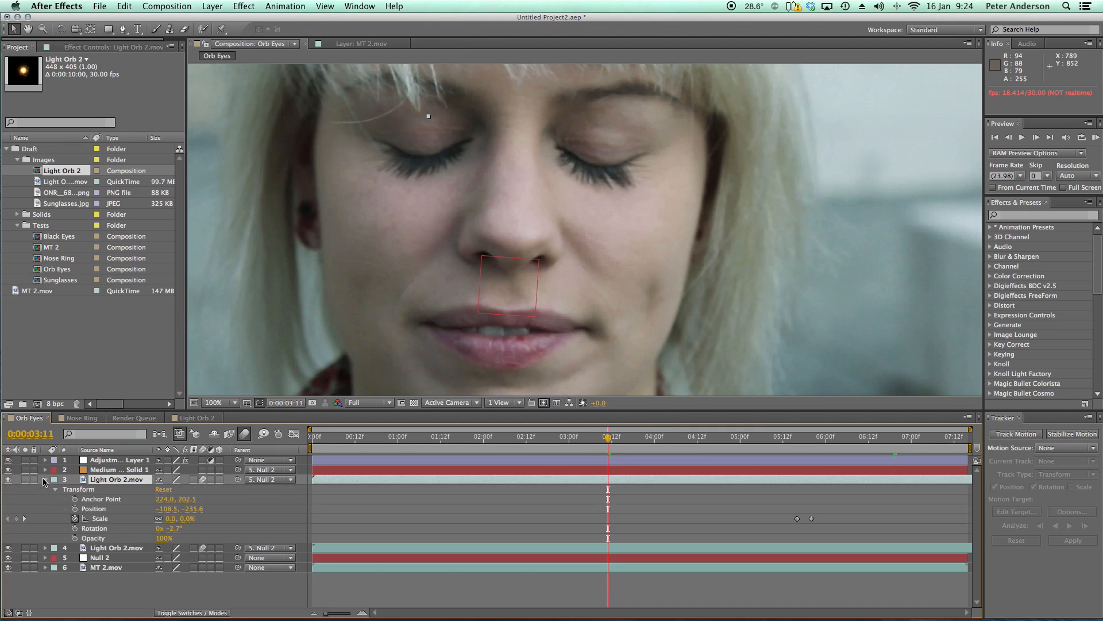
pyautogui.click(798, 443)
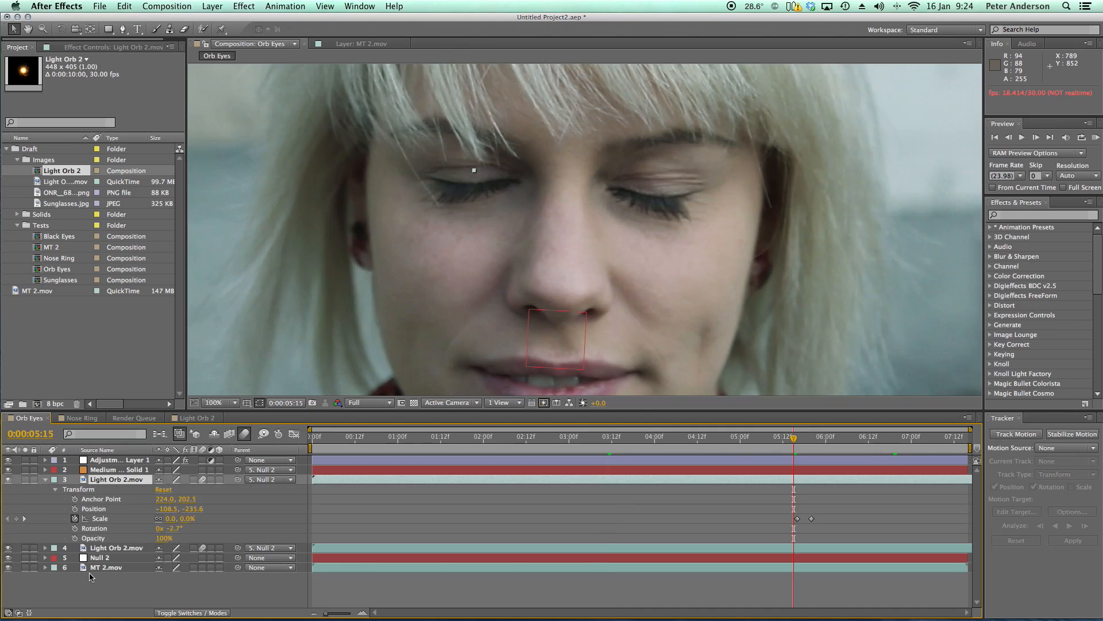
# Step: Preview the orb scale animation in Orb Eyes from 0:00:05:13 and stop at 0:00:06:11
pyautogui.moveTo(793, 437)
pyautogui.mouseDown()
pyautogui.moveTo(813, 443)
pyautogui.moveTo(786, 443)
pyautogui.mouseUp()
pyautogui.scroll(-4, 426, 263)
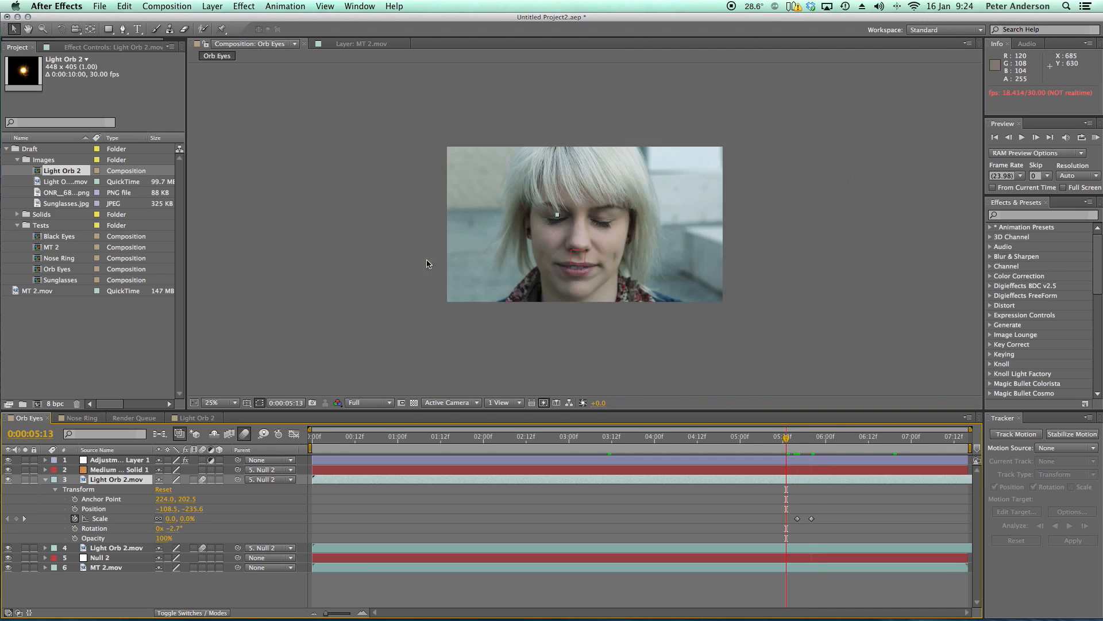
pyautogui.scroll(4, 401, 265)
pyautogui.scroll(-4, 400, 264)
pyautogui.scroll(2, 398, 265)
pyautogui.press('KP_0')
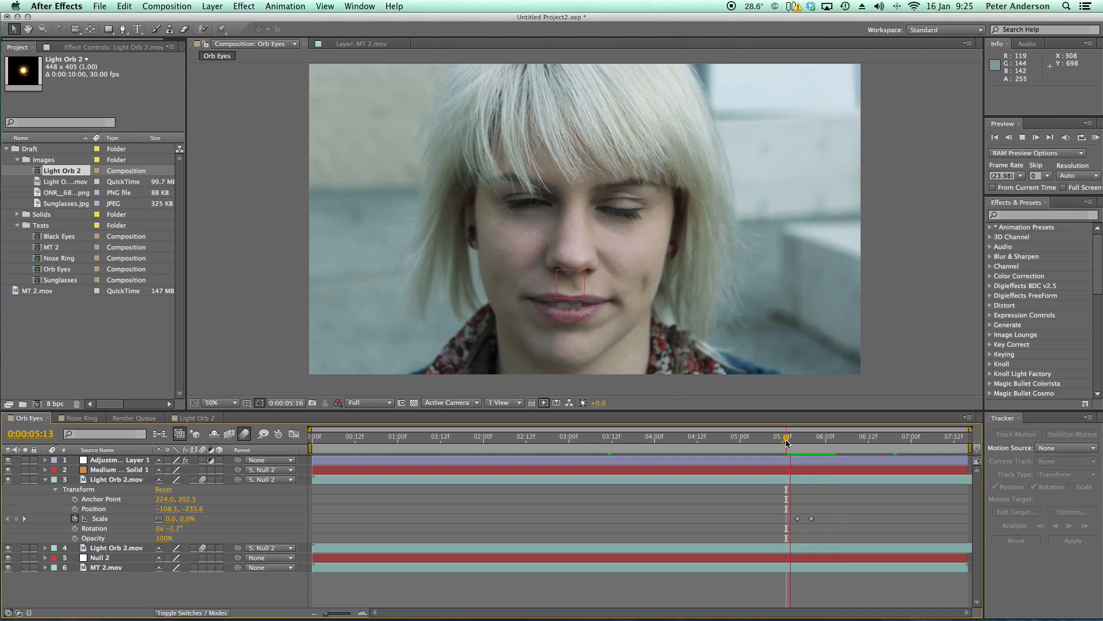
pyautogui.press('space')
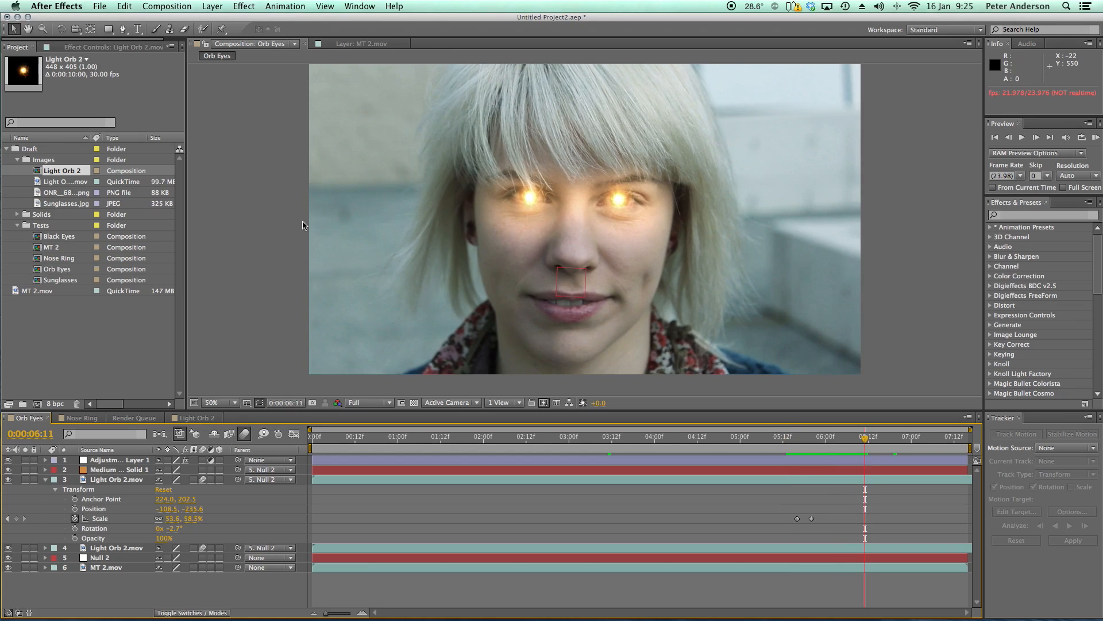